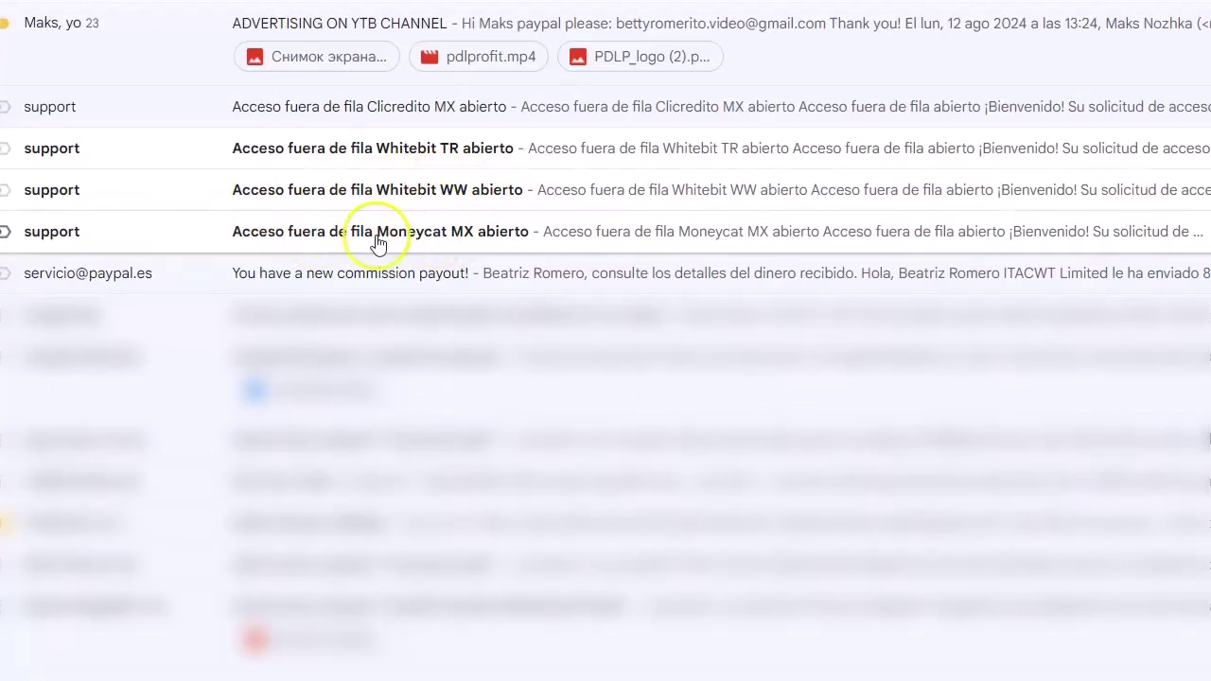
Go from the Whitebit TR access email to the PDL Profit site and open the Whitebit WW offer from the offers list
{"action": "left_click", "coordinate": [471, 151]}
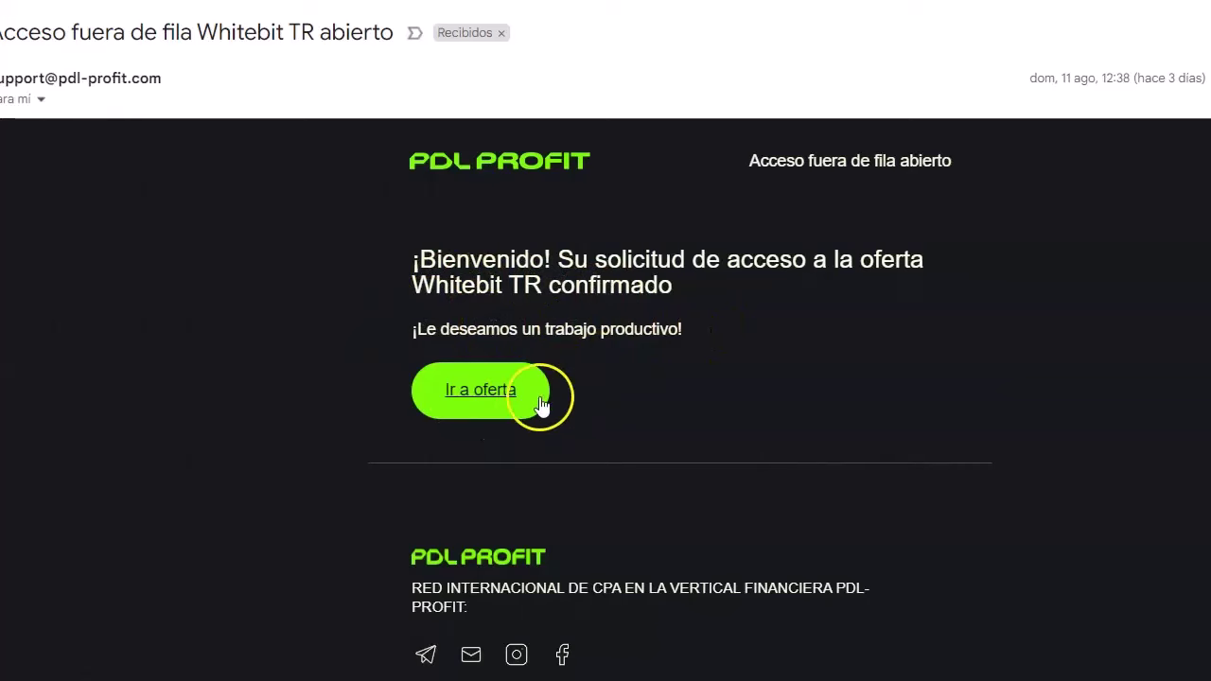
{"action": "left_click", "coordinate": [487, 399]}
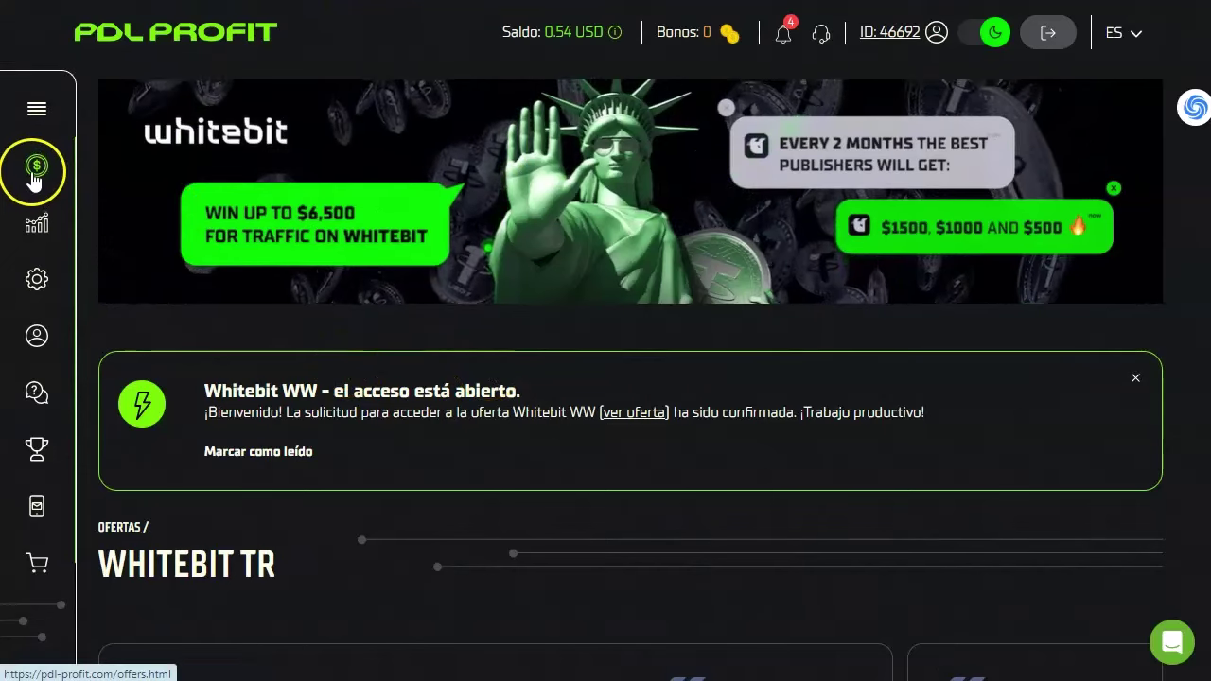
{"action": "left_click", "coordinate": [36, 169]}
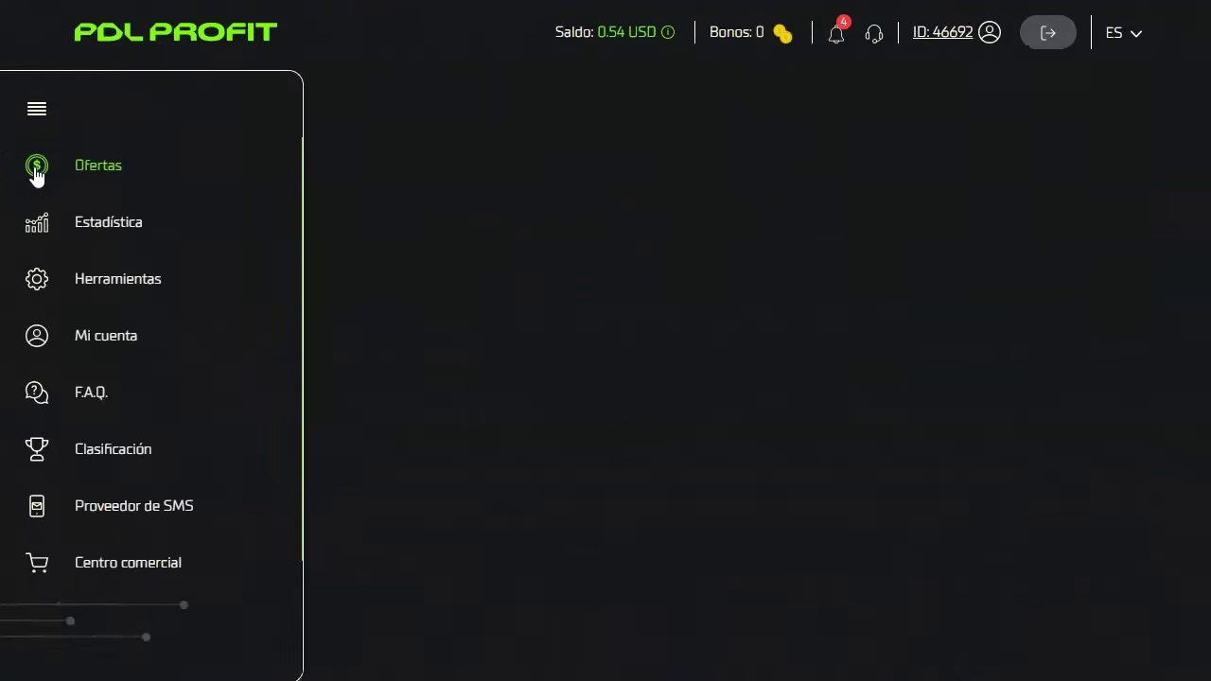
{"action": "left_click", "coordinate": [156, 233]}
{"action": "scroll", "coordinate": [506, 300], "scroll_direction": "down", "scroll_amount": 15}
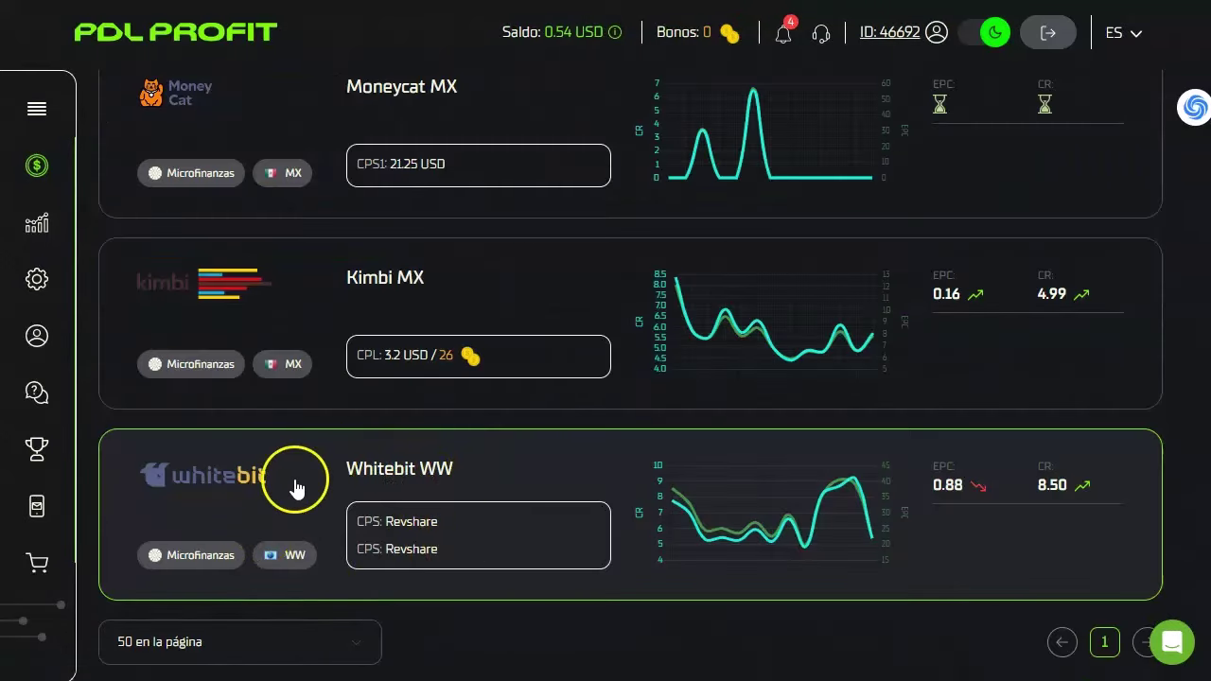
{"action": "left_click", "coordinate": [230, 478]}
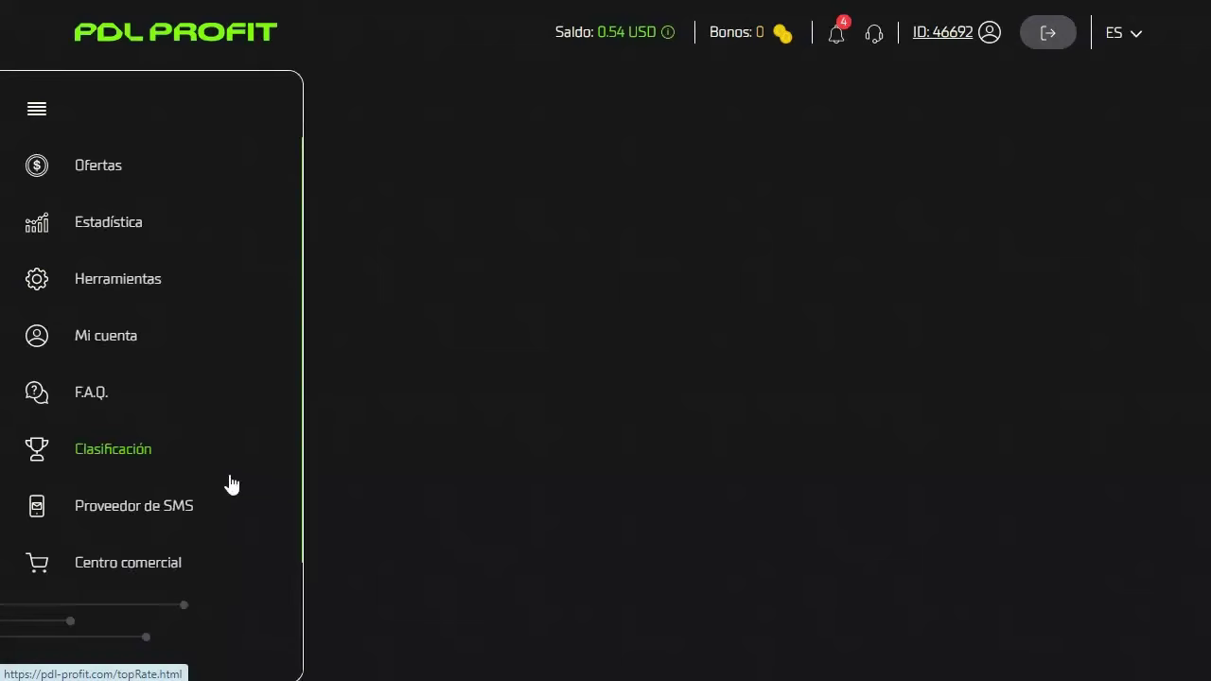
{"action": "scroll", "coordinate": [379, 295], "scroll_direction": "down", "scroll_amount": 2}
{"action": "scroll", "coordinate": [381, 298], "scroll_direction": "down", "scroll_amount": 1}
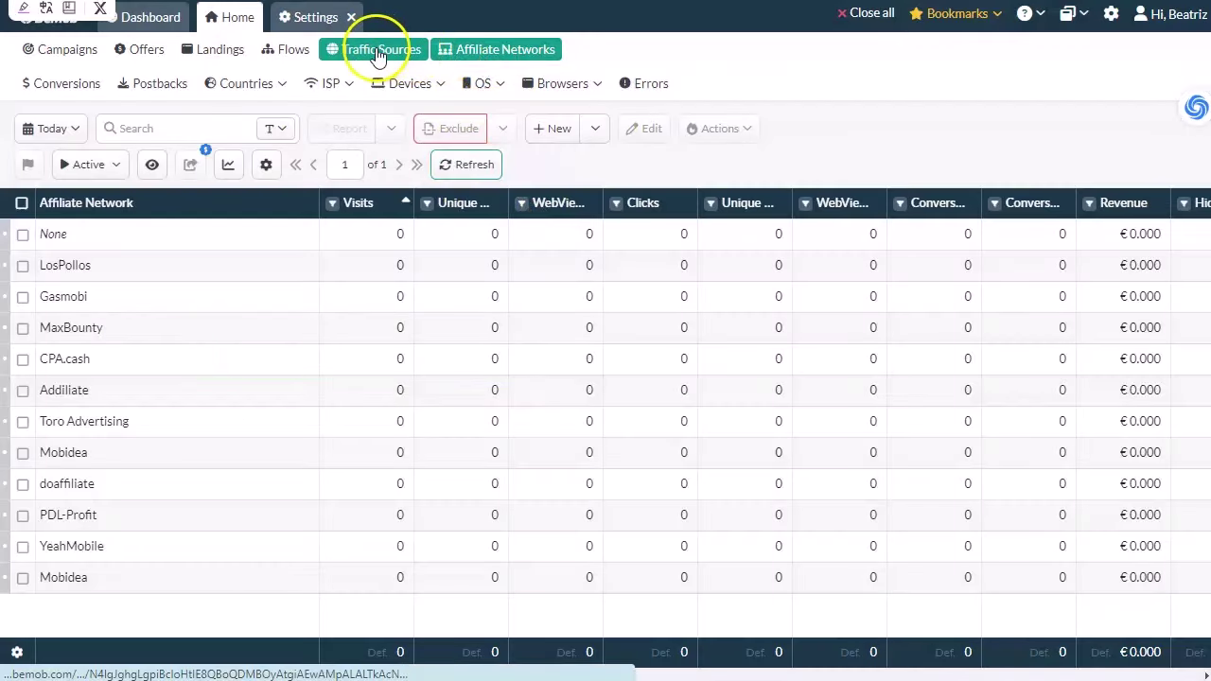
In BeMob, look through the traffic sources and search the traffic source templates for "pro"
{"action": "left_click", "coordinate": [378, 54]}
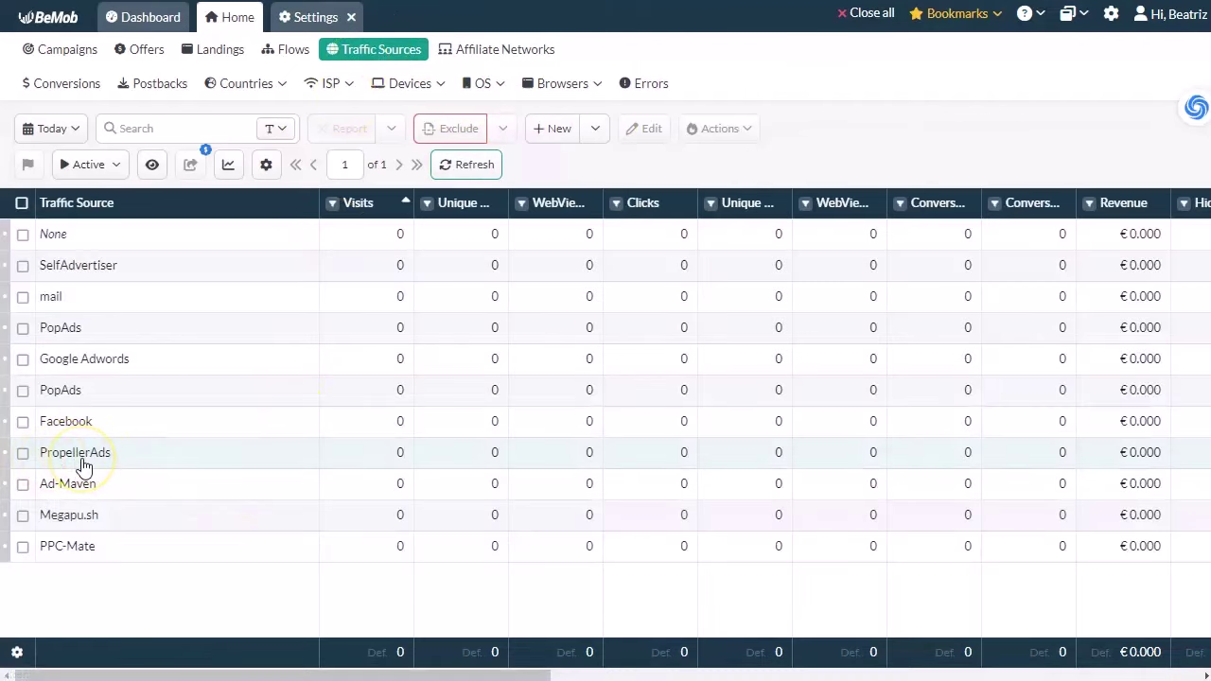
{"action": "left_click", "coordinate": [596, 131]}
{"action": "left_click", "coordinate": [543, 198]}
{"action": "type", "text": "pro"}
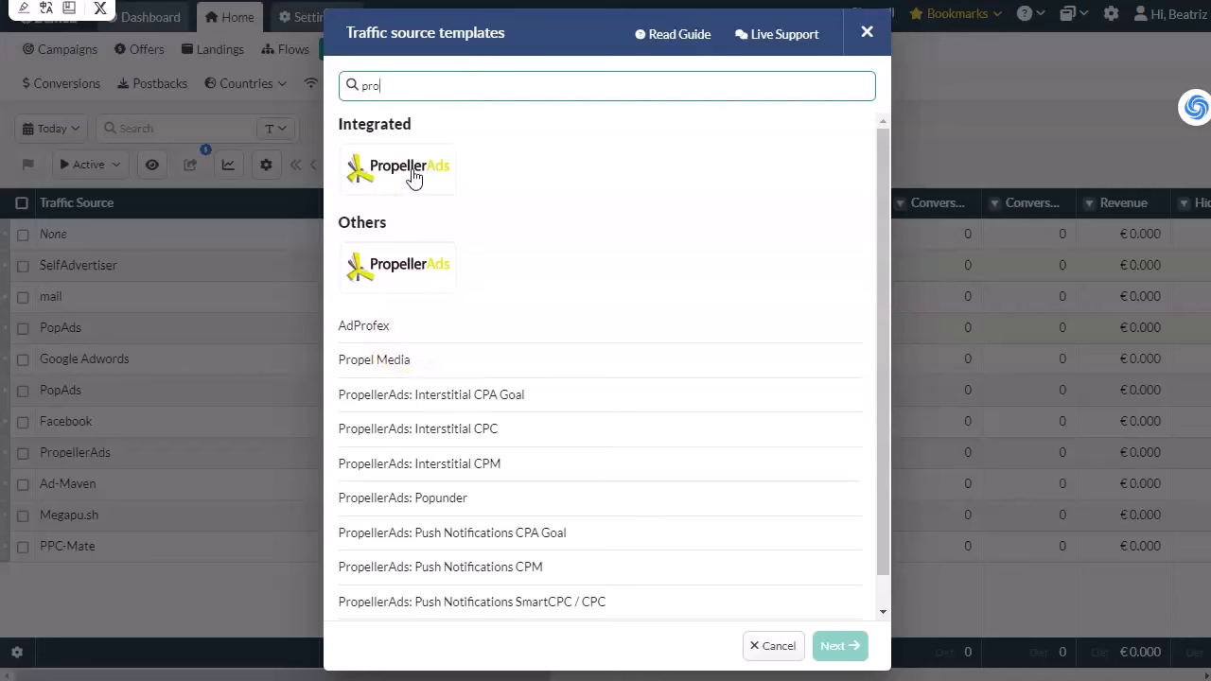
{"action": "key", "text": "Escape"}
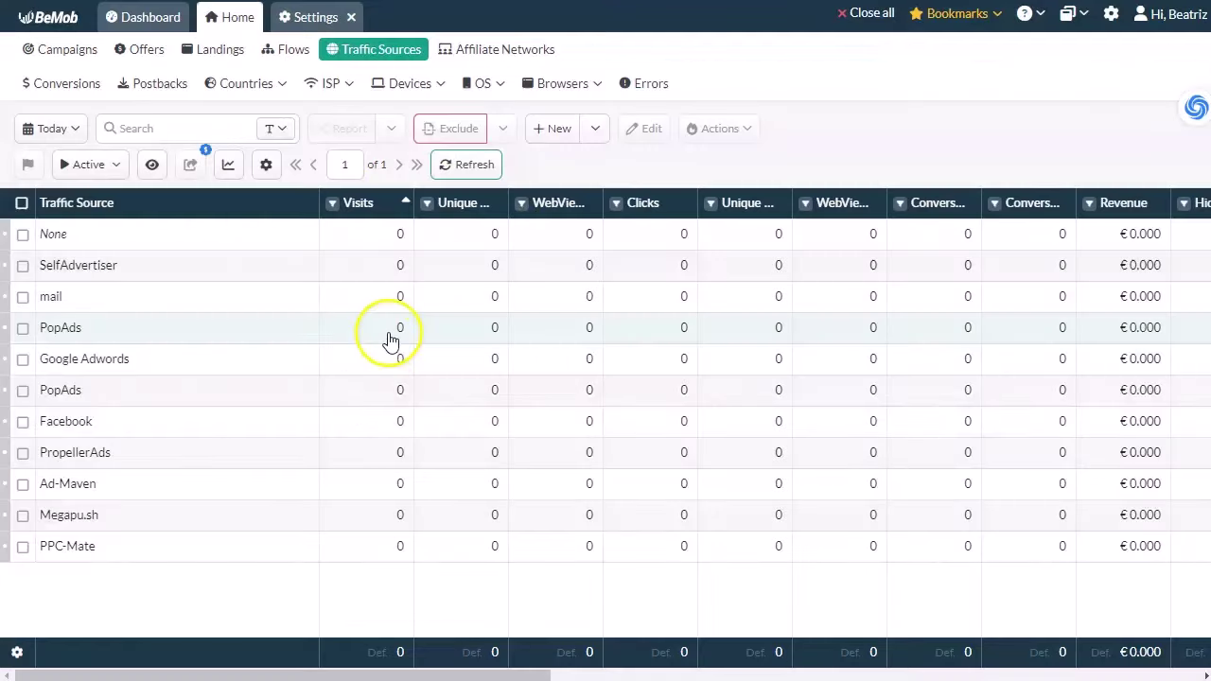
Start a new BeMob offer named Whitebit WW and set its affiliate network to PDL-Profit
{"action": "left_click", "coordinate": [142, 54]}
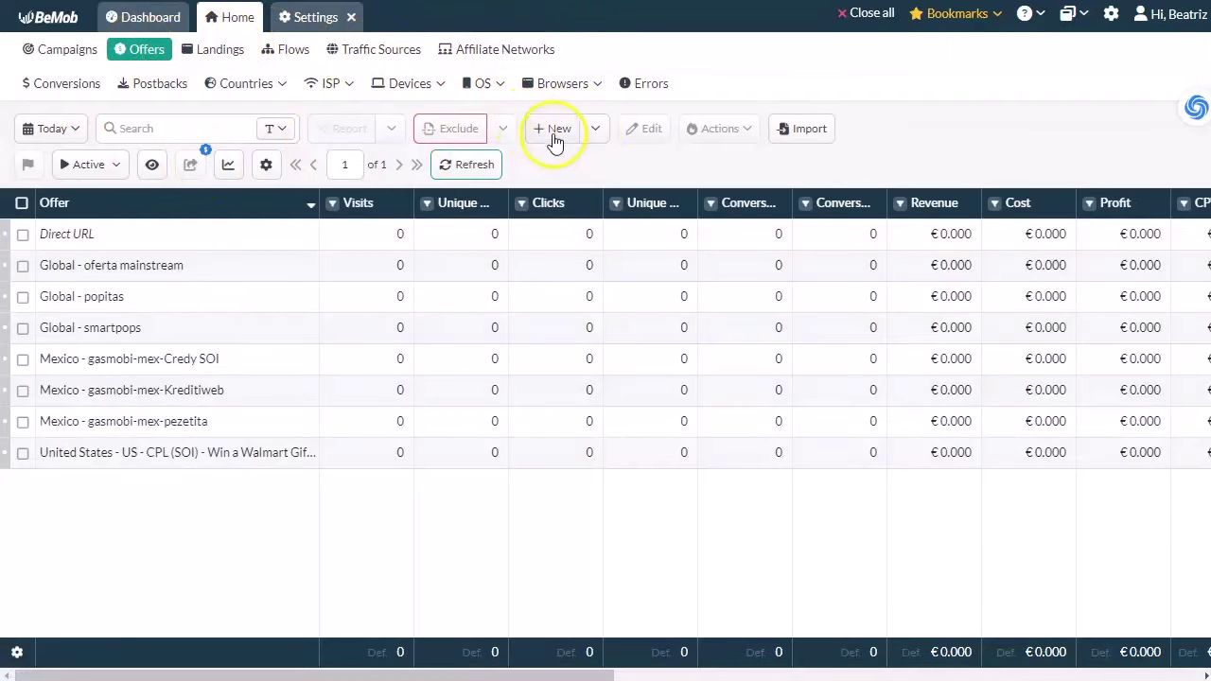
{"action": "left_click", "coordinate": [596, 132]}
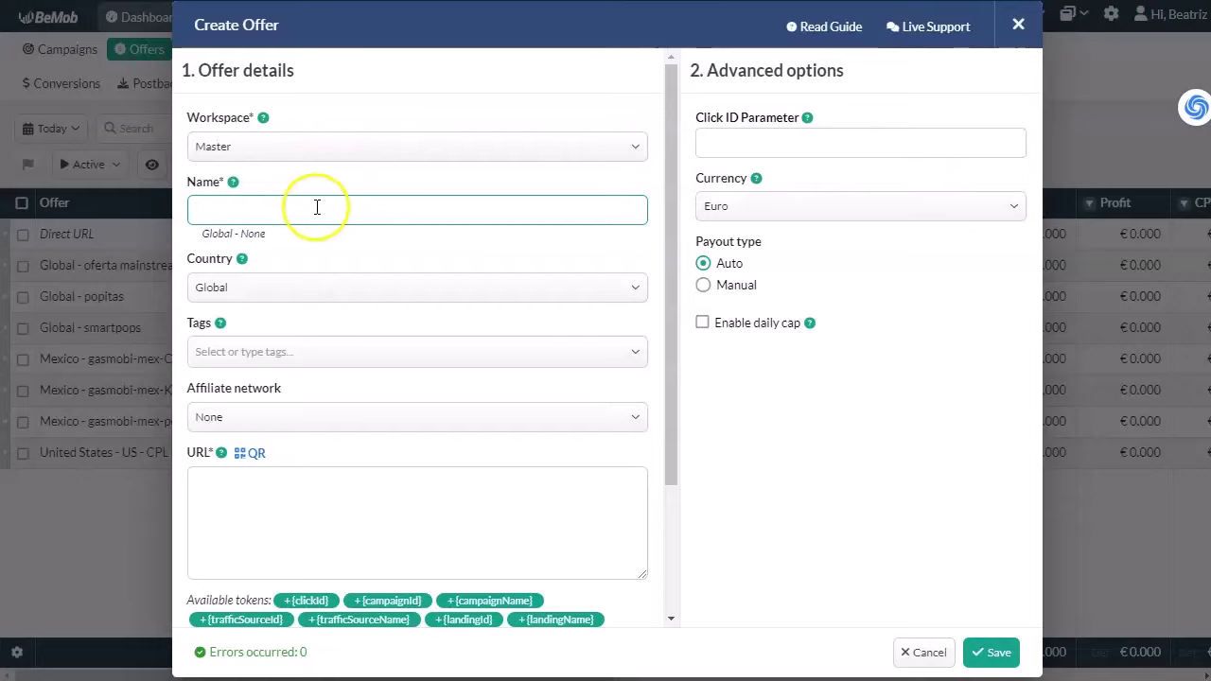
{"action": "type", "text": "Whitebit WW"}
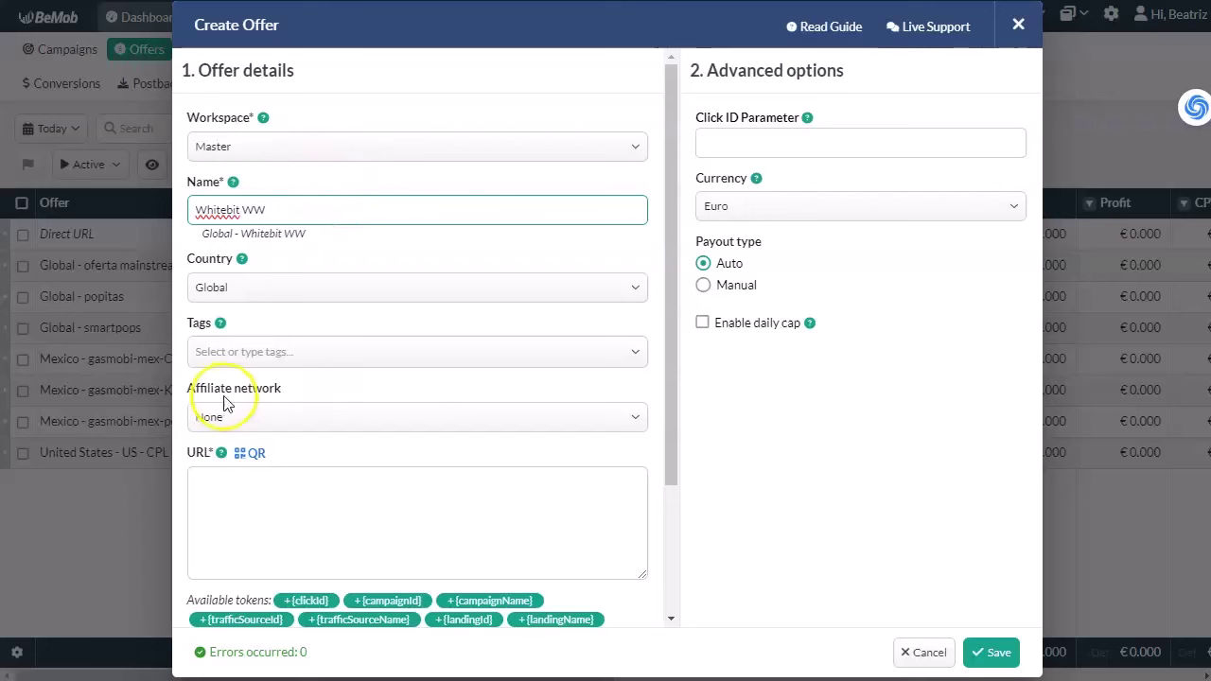
{"action": "left_click", "coordinate": [310, 423]}
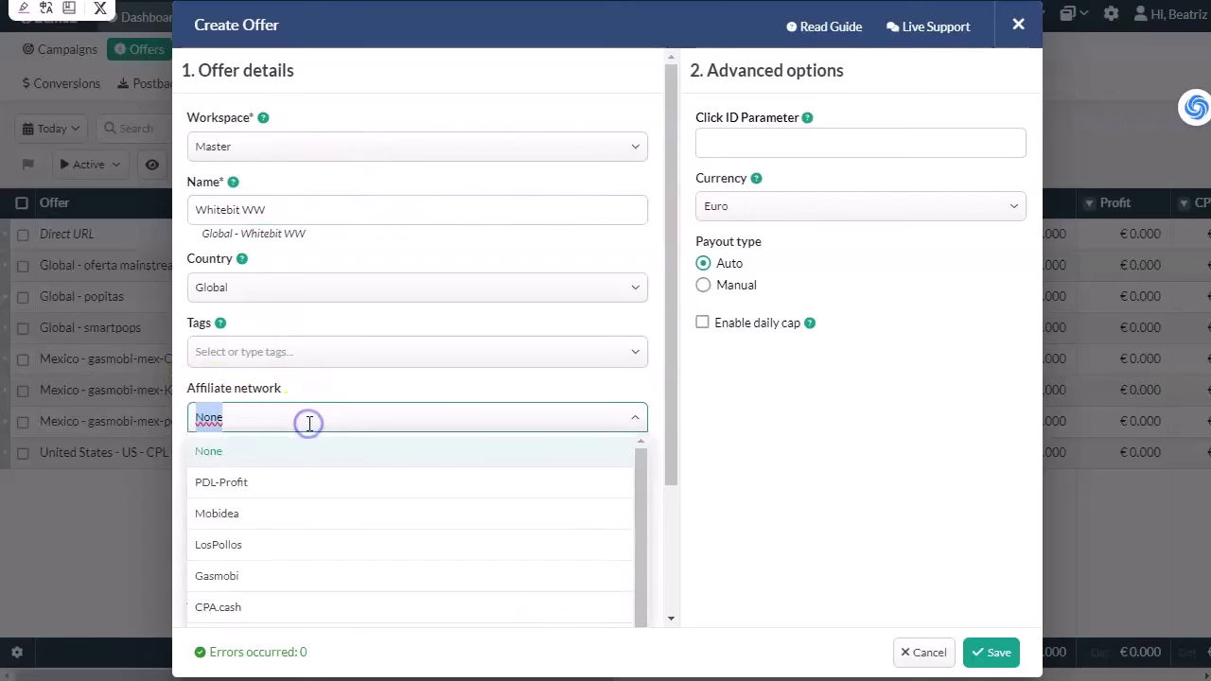
{"action": "left_click", "coordinate": [227, 478]}
{"action": "scroll", "coordinate": [425, 238], "scroll_direction": "down", "scroll_amount": 1}
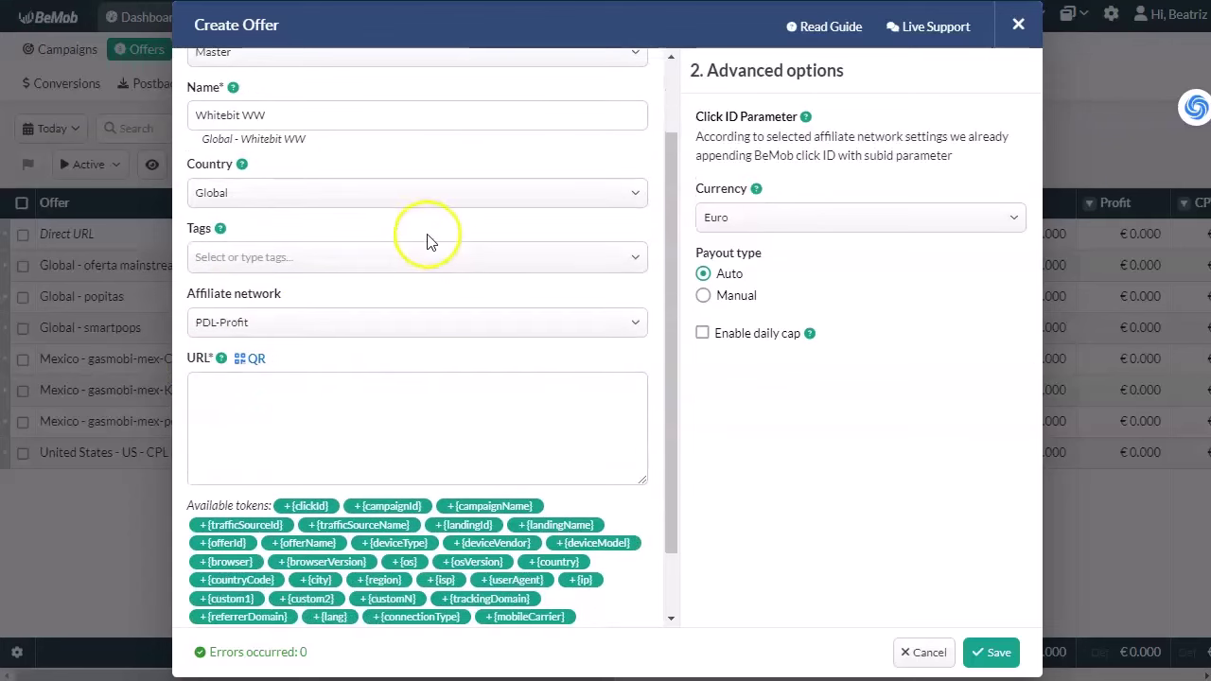
{"action": "left_click", "coordinate": [282, 404]}
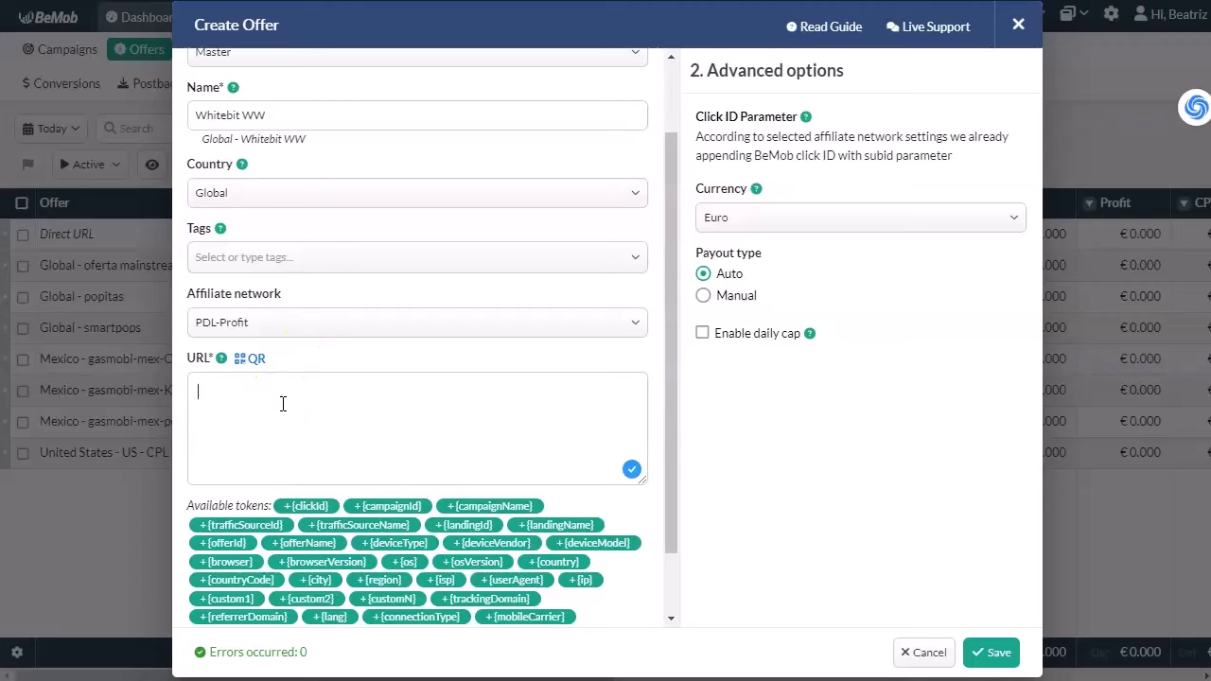
Switch to the Whitebit WW offer page in PDL Profit and examine its linked spreadsheet of current payouts by country tier
{"action": "key", "text": "alt+Tab"}
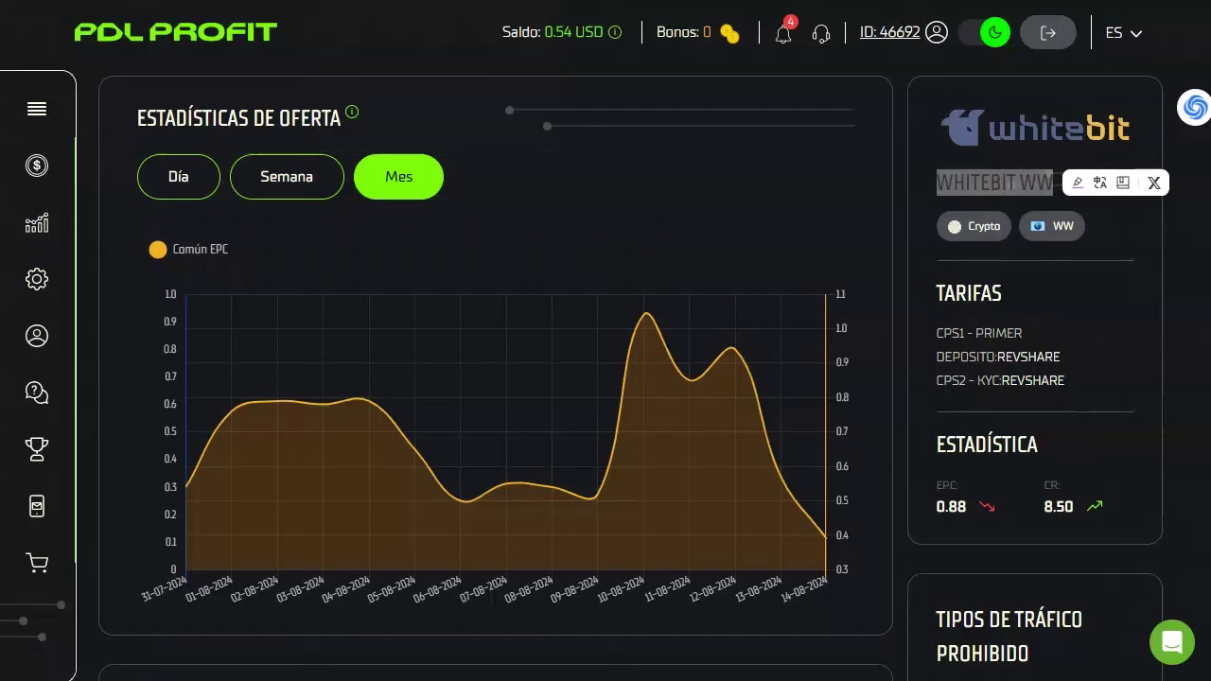
{"action": "scroll", "coordinate": [203, 382], "scroll_direction": "down", "scroll_amount": 10}
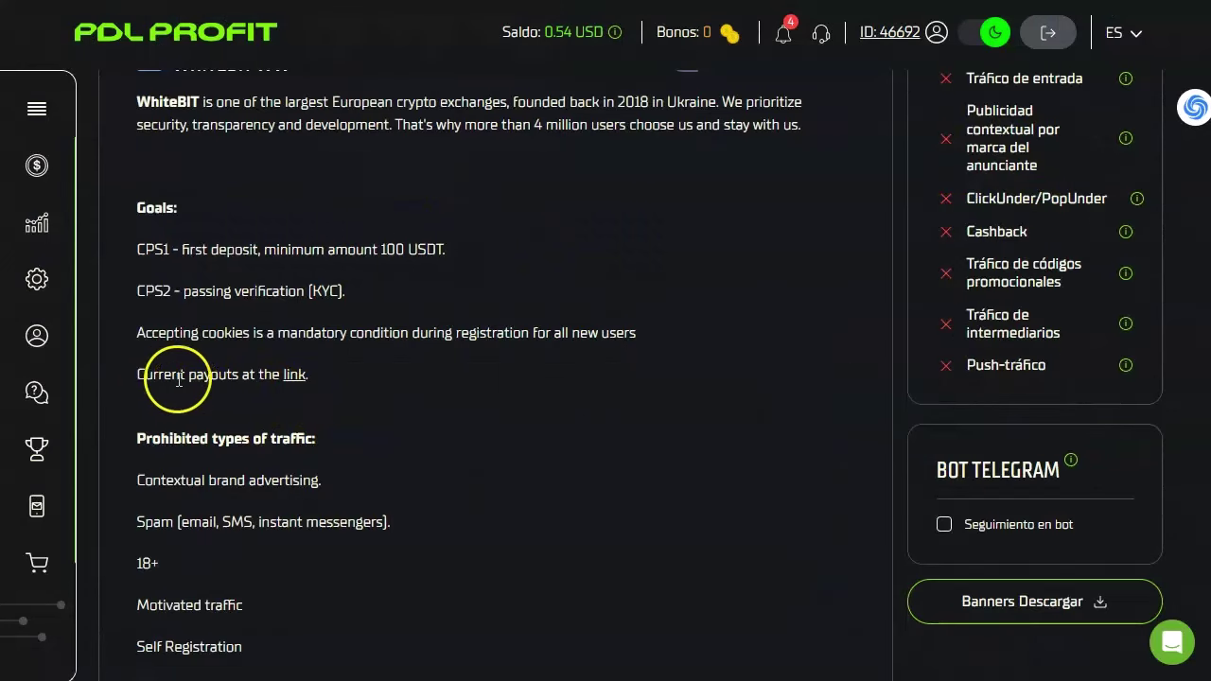
{"action": "scroll", "coordinate": [288, 387], "scroll_direction": "down", "scroll_amount": 1}
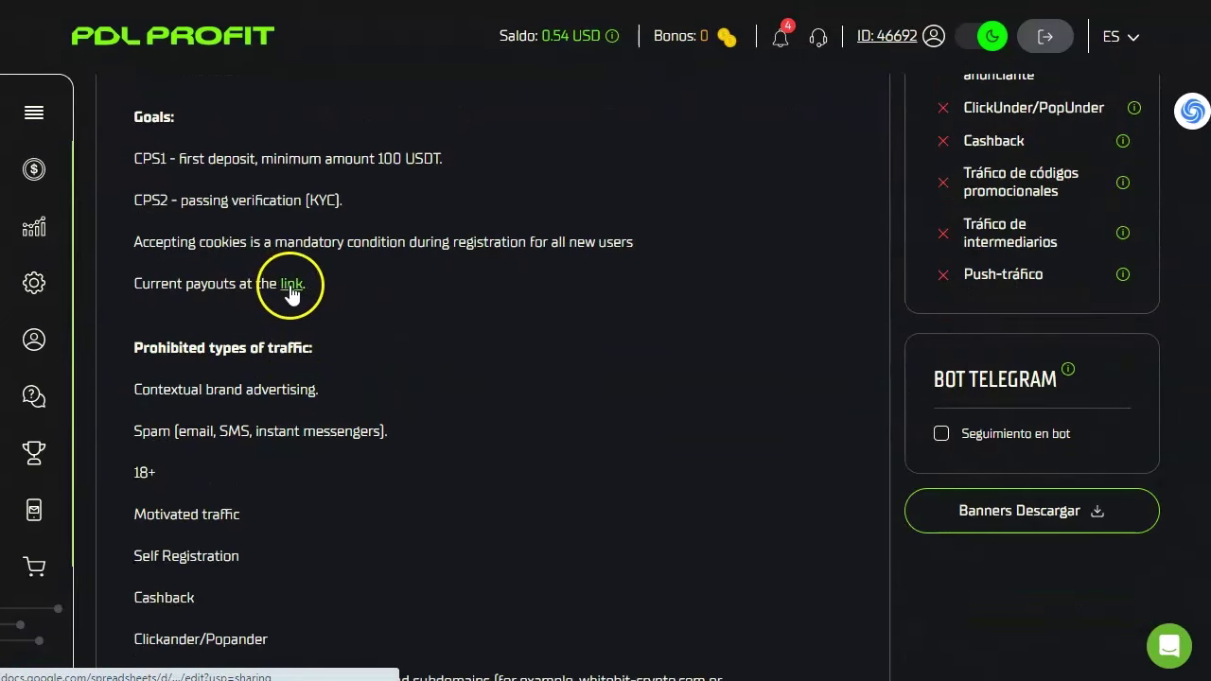
{"action": "right_click", "coordinate": [294, 286]}
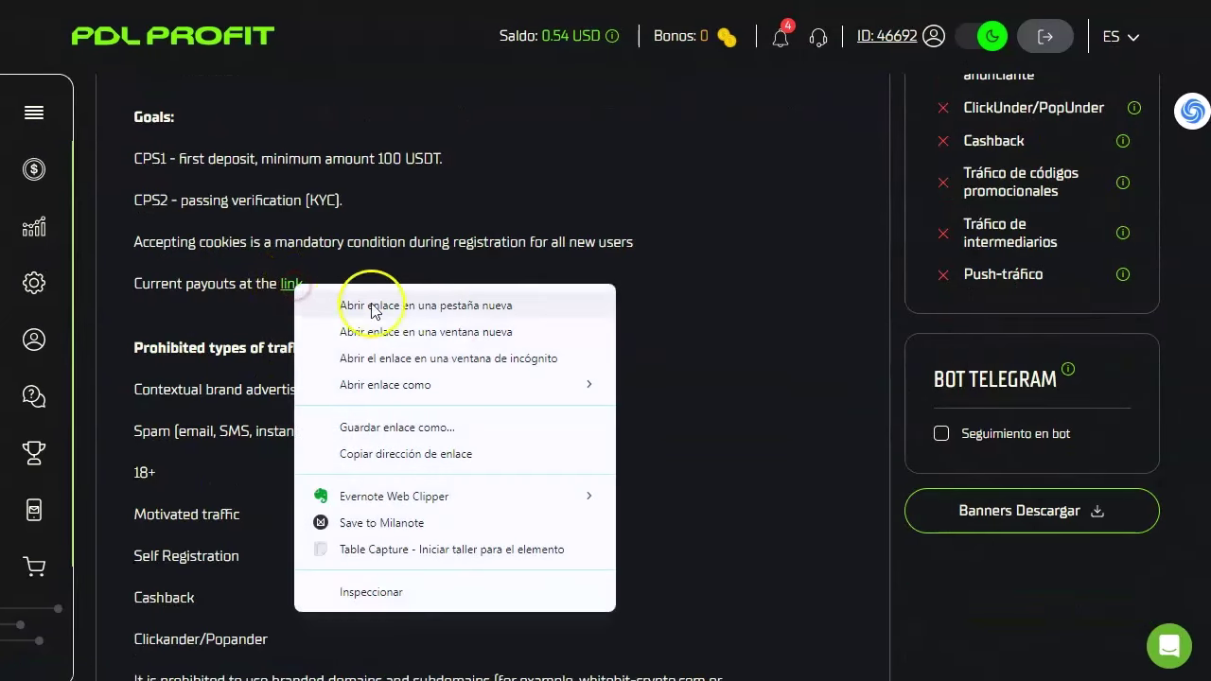
{"action": "left_click", "coordinate": [446, 299]}
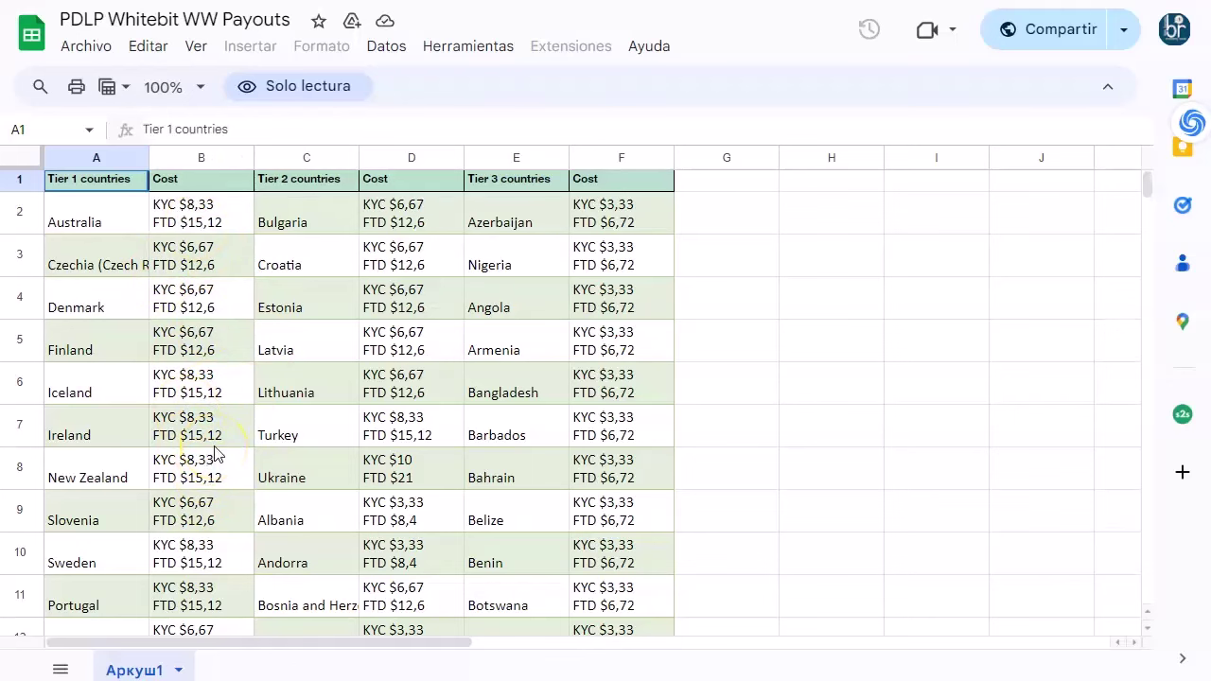
{"action": "scroll", "coordinate": [215, 454], "scroll_direction": "down", "scroll_amount": 5}
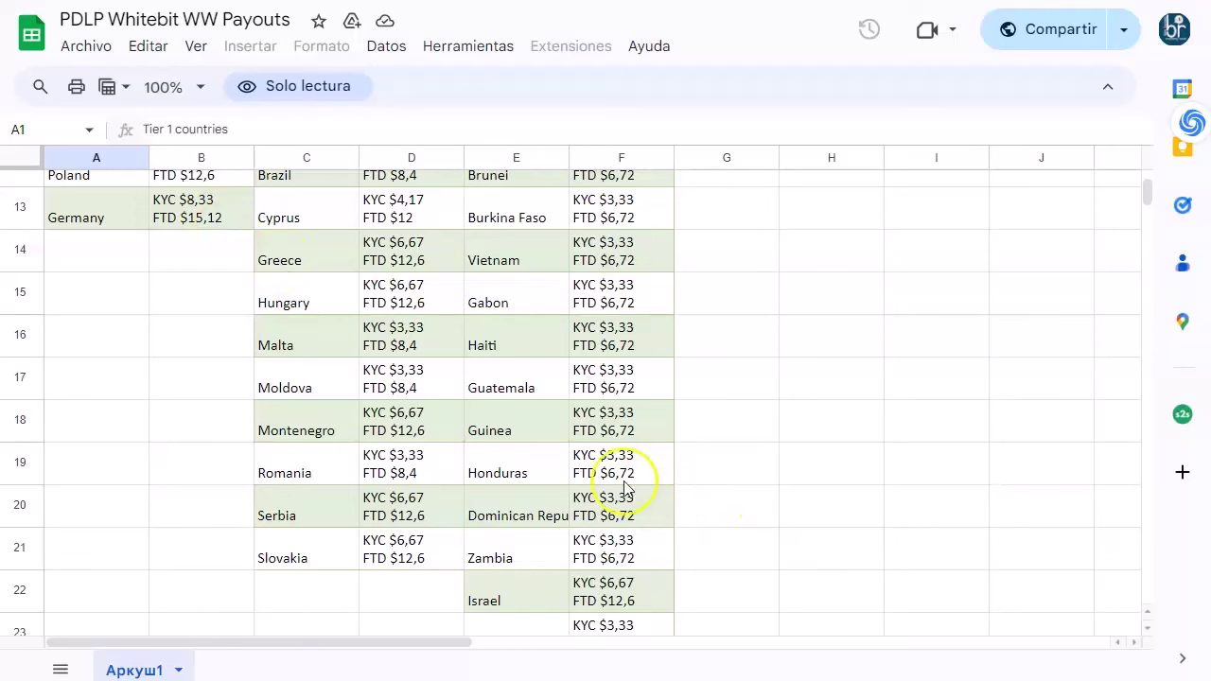
{"action": "scroll", "coordinate": [649, 473], "scroll_direction": "down", "scroll_amount": 10}
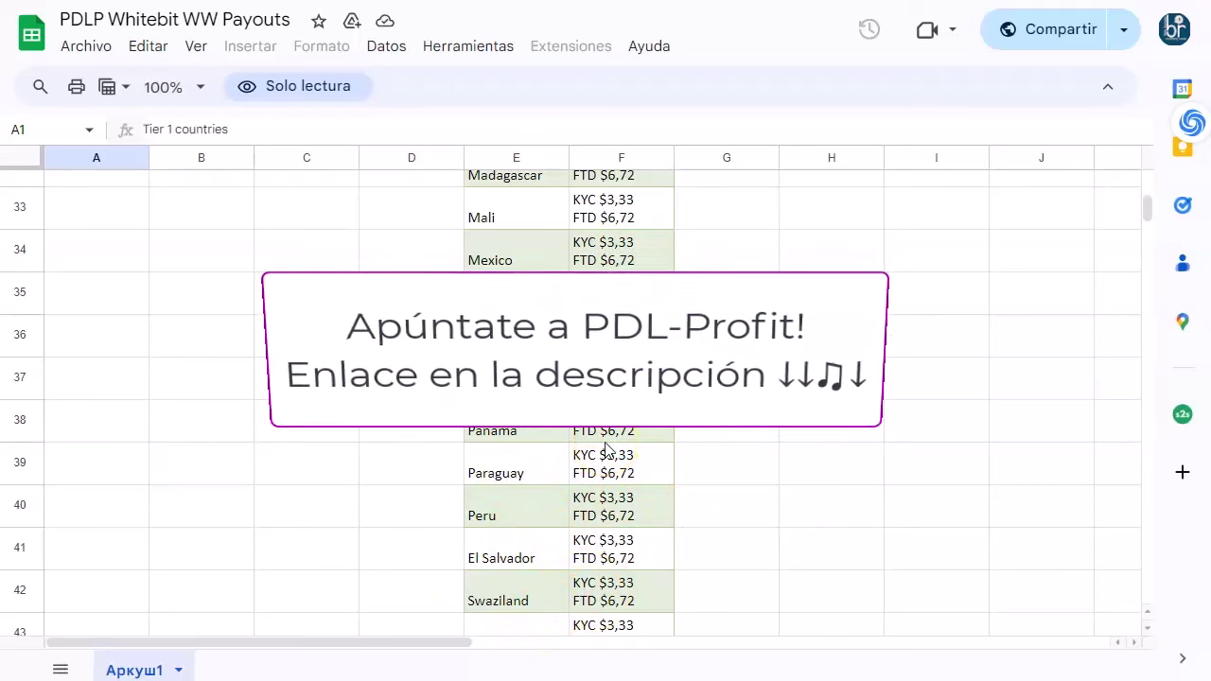
{"action": "scroll", "coordinate": [607, 451], "scroll_direction": "down", "scroll_amount": 3}
{"action": "scroll", "coordinate": [606, 450], "scroll_direction": "up", "scroll_amount": 11}
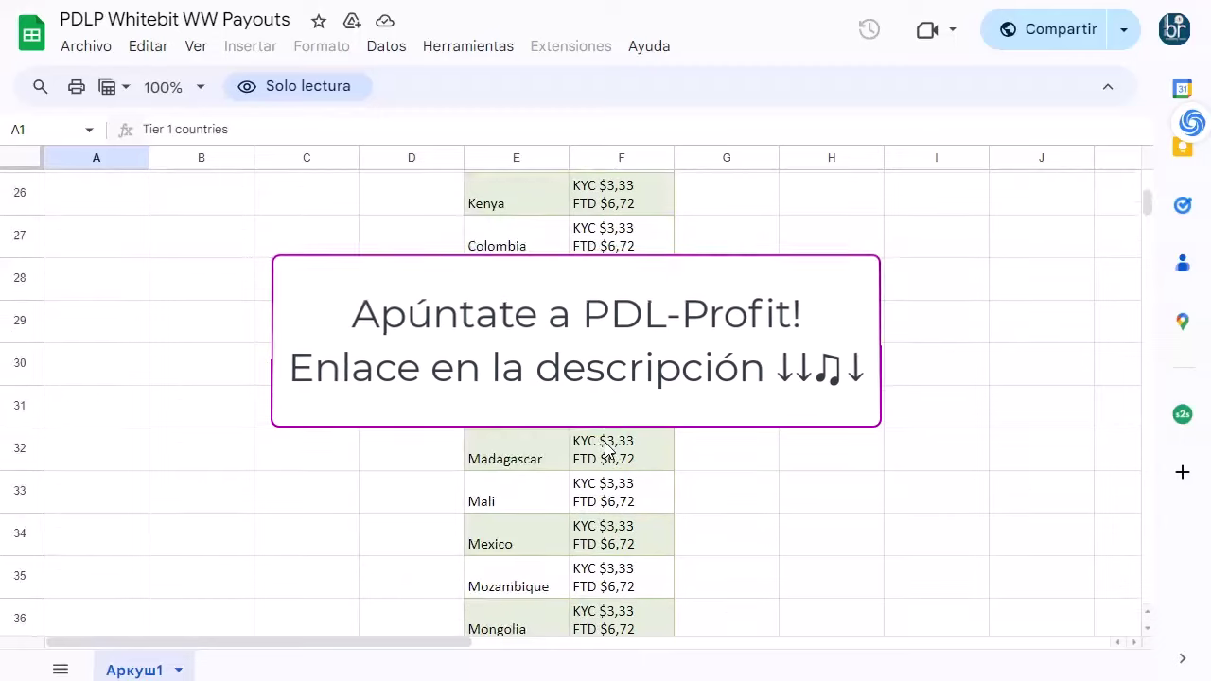
{"action": "scroll", "coordinate": [606, 451], "scroll_direction": "up", "scroll_amount": 8}
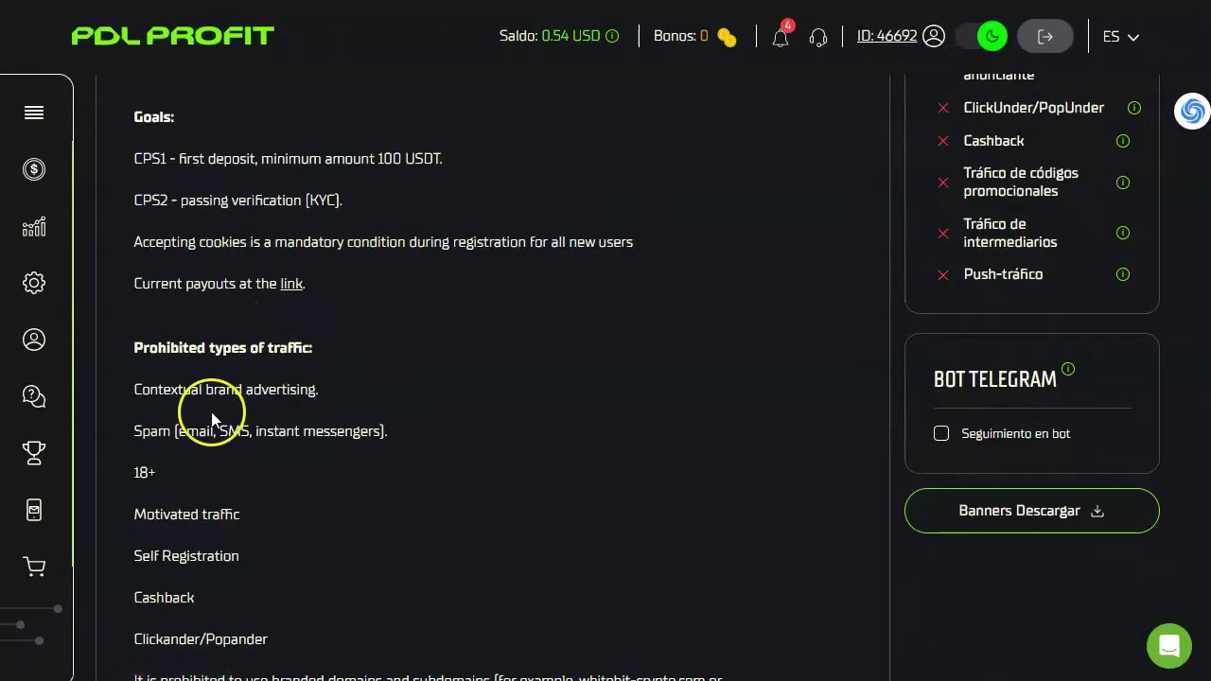
Copy the Whitebit WW tracking link from PDL Profit's URL builder, paste it as the BeMob offer's URL and save the offer
{"action": "scroll", "coordinate": [211, 425], "scroll_direction": "down", "scroll_amount": 5}
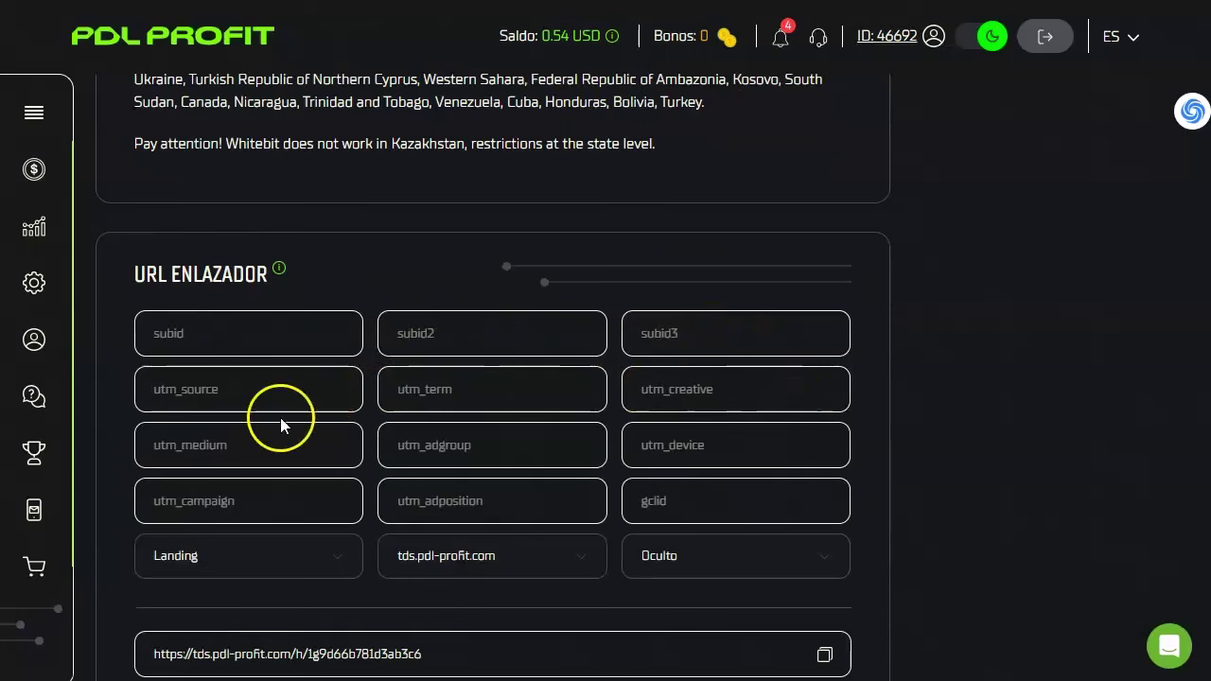
{"action": "scroll", "coordinate": [355, 280], "scroll_direction": "down", "scroll_amount": 3}
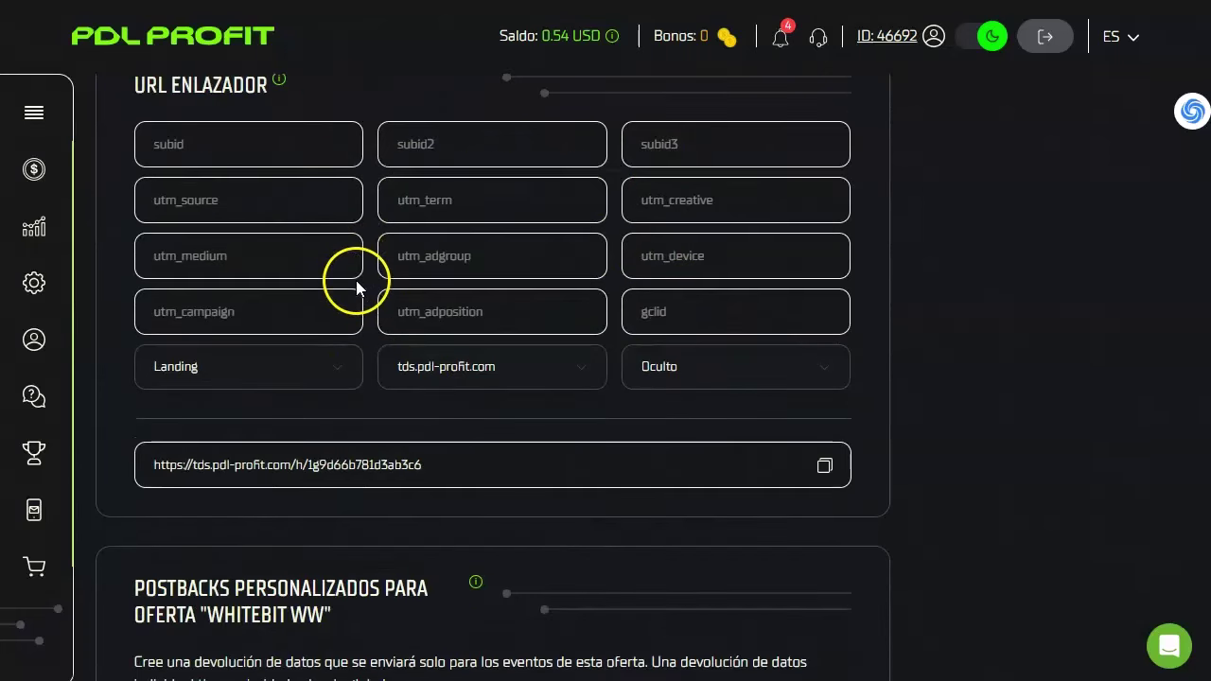
{"action": "left_click", "coordinate": [824, 375]}
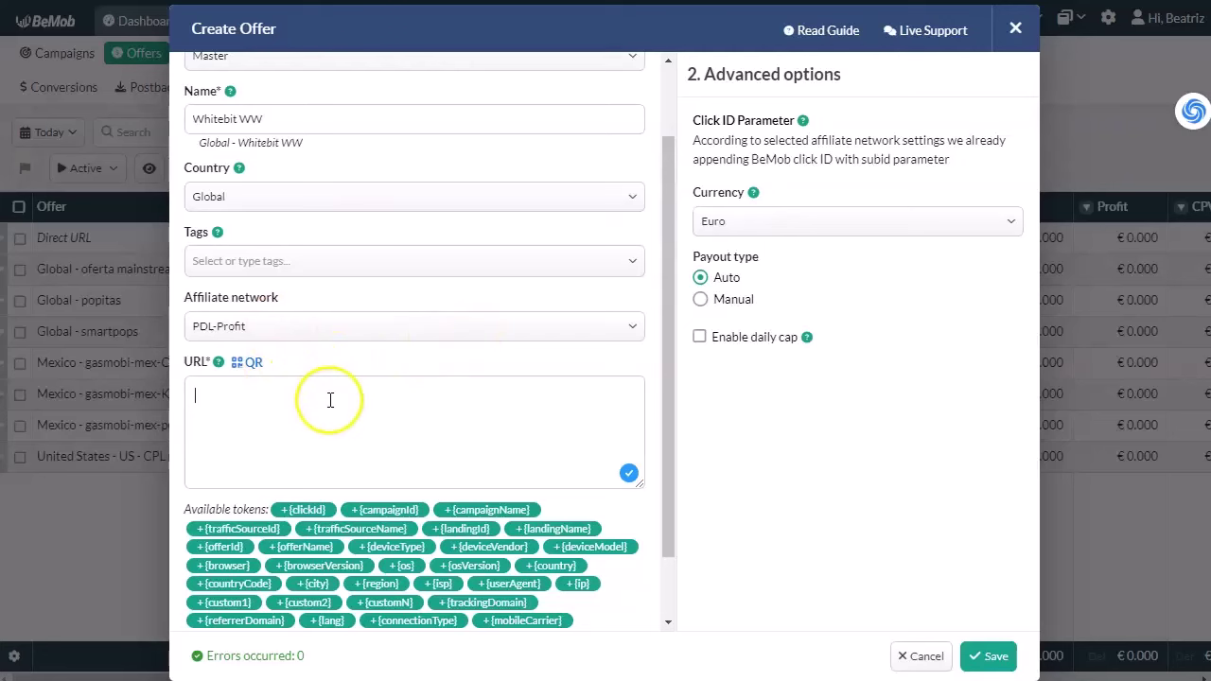
{"action": "key", "text": "ctrl+v"}
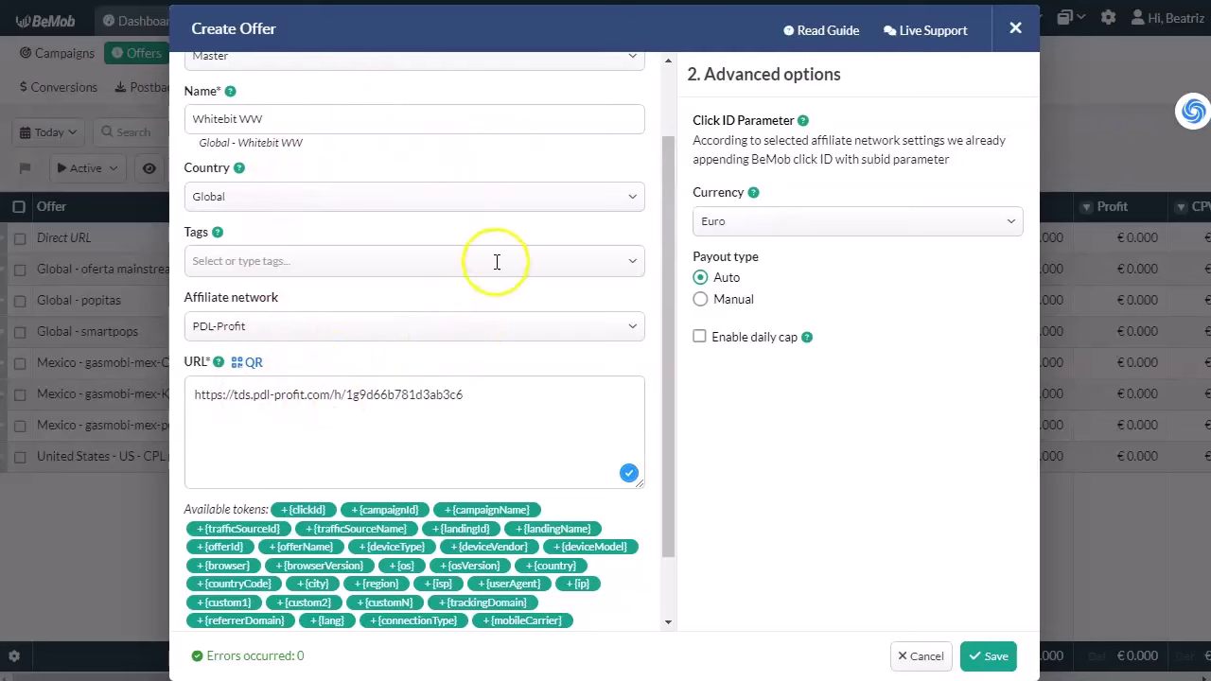
{"action": "scroll", "coordinate": [495, 259], "scroll_direction": "down", "scroll_amount": 1}
{"action": "left_click", "coordinate": [991, 658]}
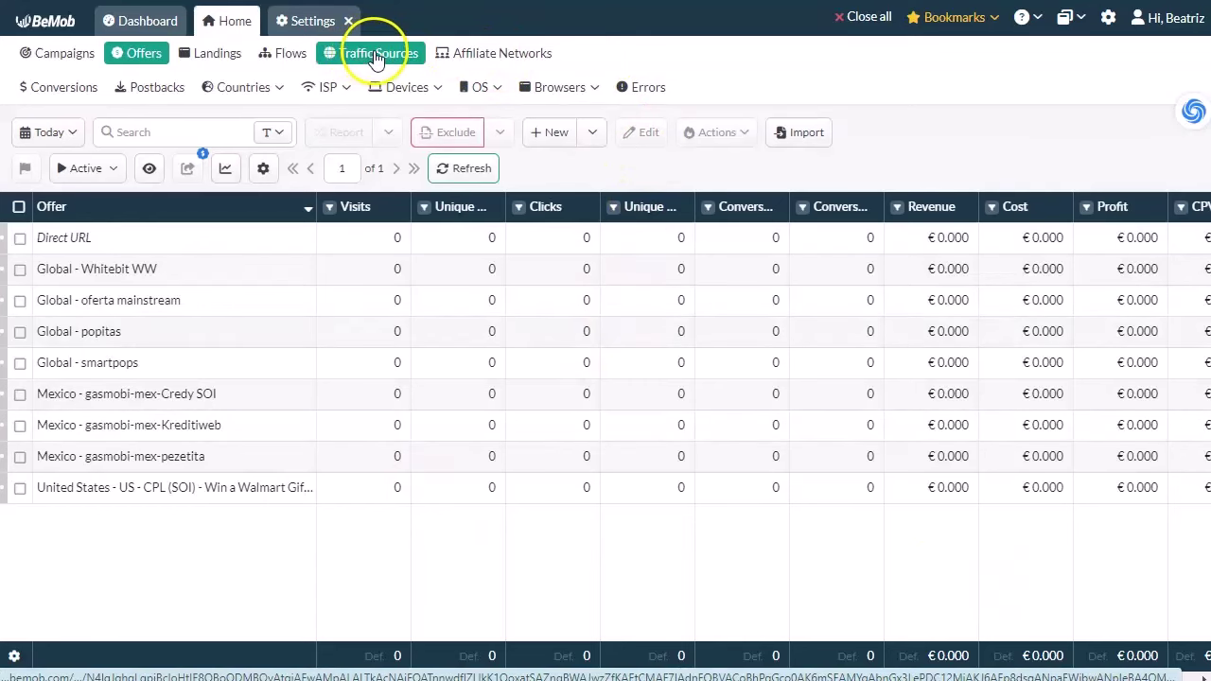
Start a new campaign named Whitebit WW with PropellerAds as its traffic source
{"action": "left_click", "coordinate": [55, 59]}
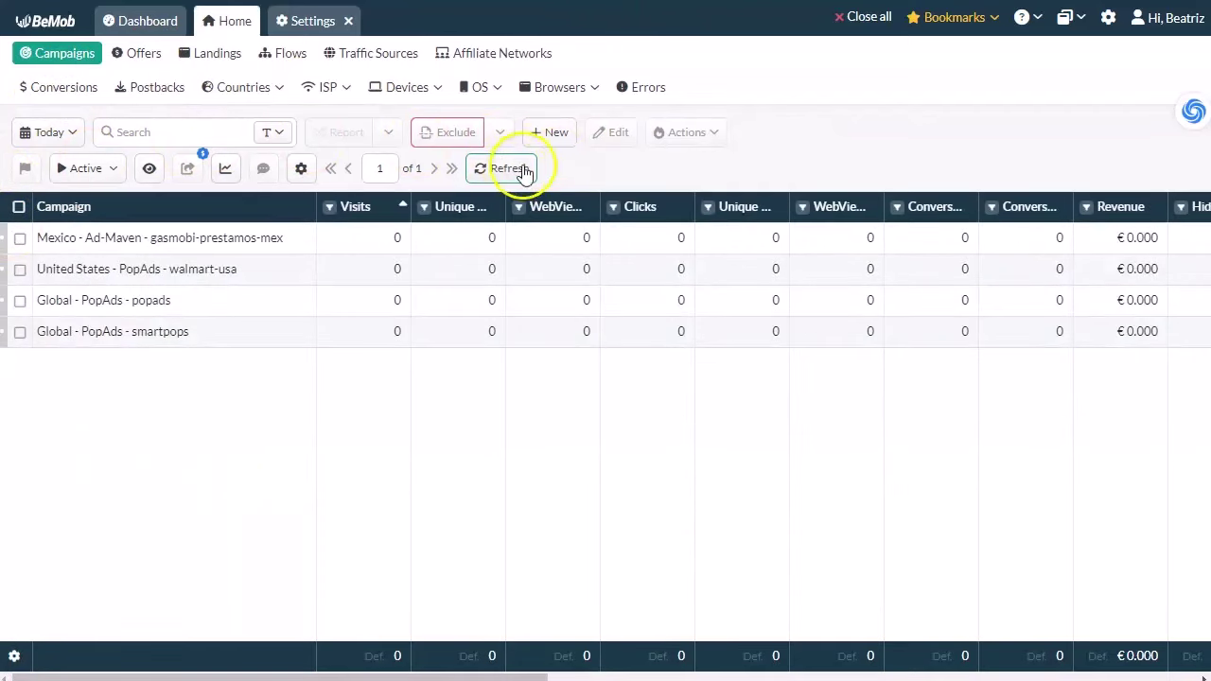
{"action": "left_click", "coordinate": [553, 133]}
{"action": "type", "text": "Whitebit WW"}
{"action": "left_click", "coordinate": [208, 292]}
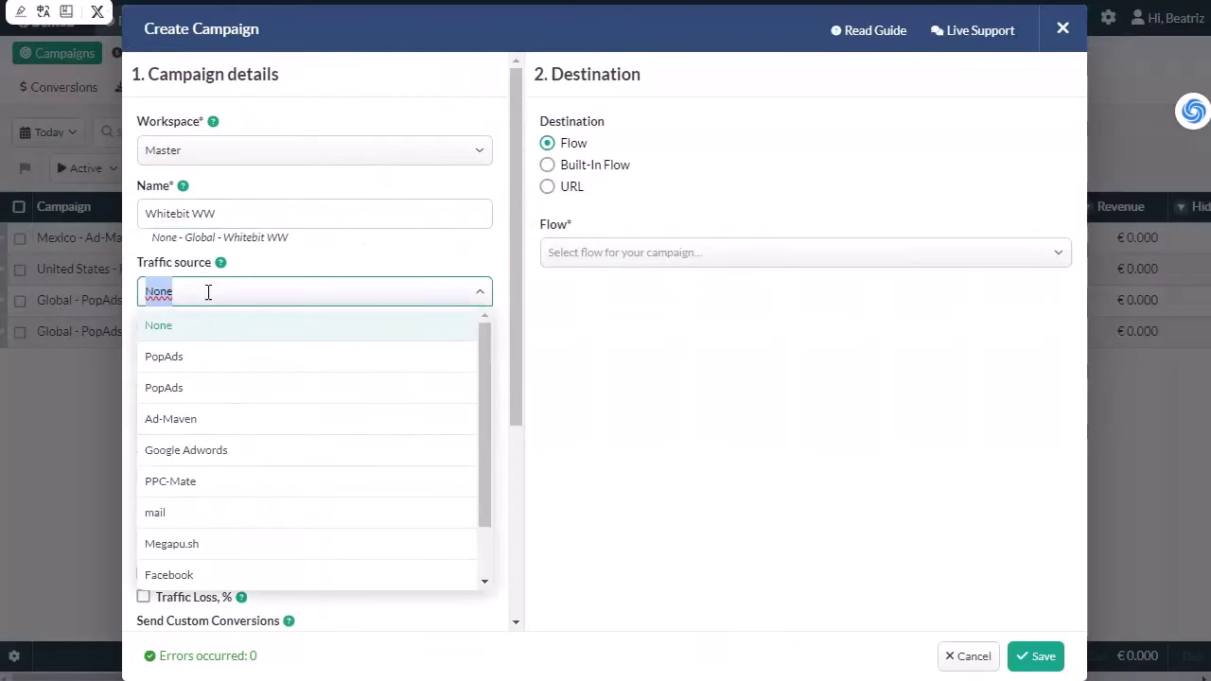
{"action": "type", "text": "pr"}
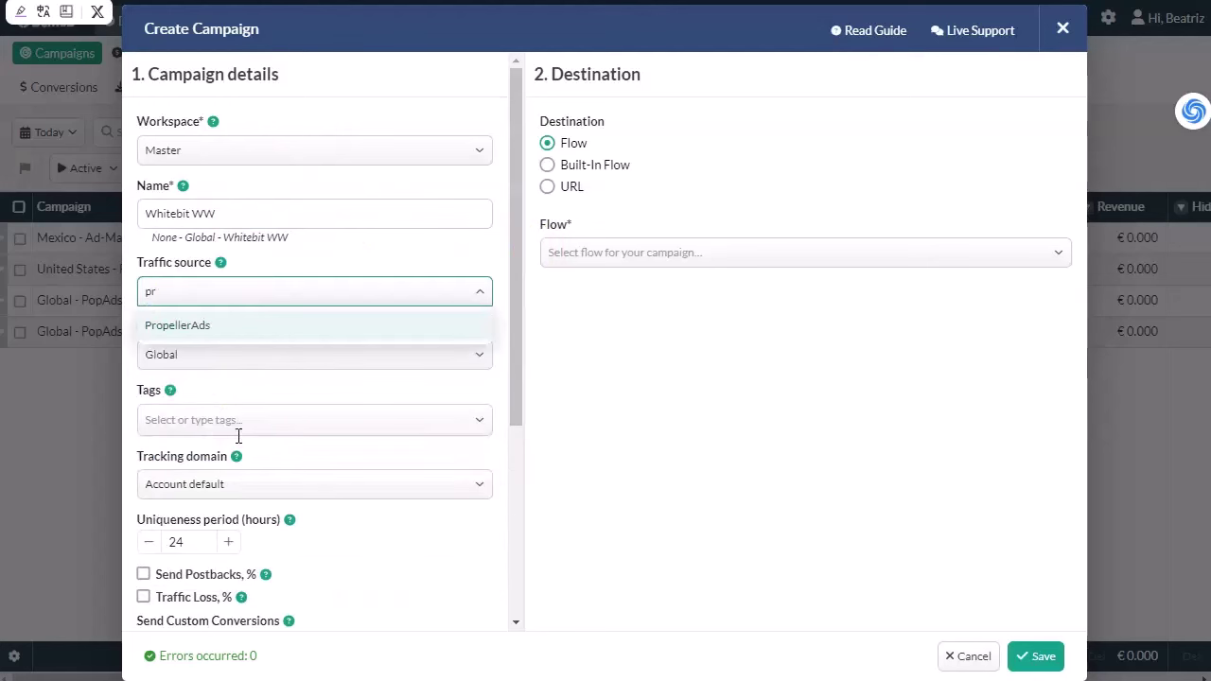
{"action": "left_click", "coordinate": [203, 327]}
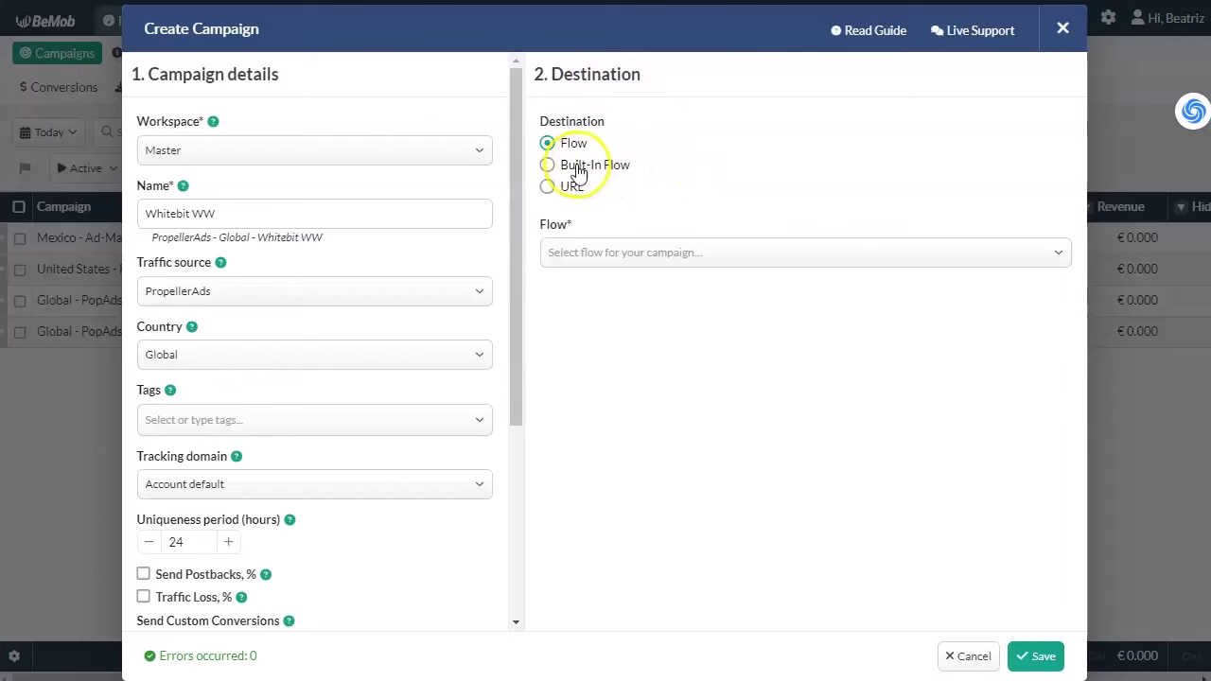
Set the campaign destination to Built-In Flow and turn off landings in Path 1 for direct linking
{"action": "left_click", "coordinate": [548, 167]}
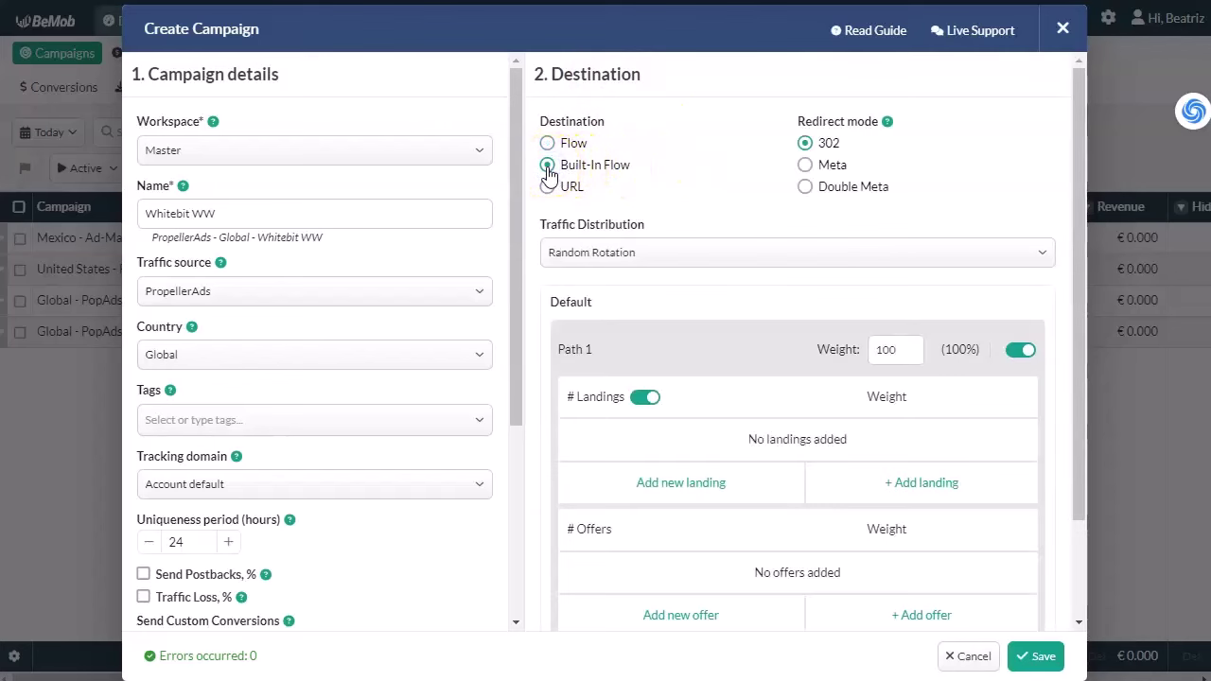
{"action": "scroll", "coordinate": [586, 246], "scroll_direction": "down", "scroll_amount": 1}
{"action": "left_click", "coordinate": [639, 306]}
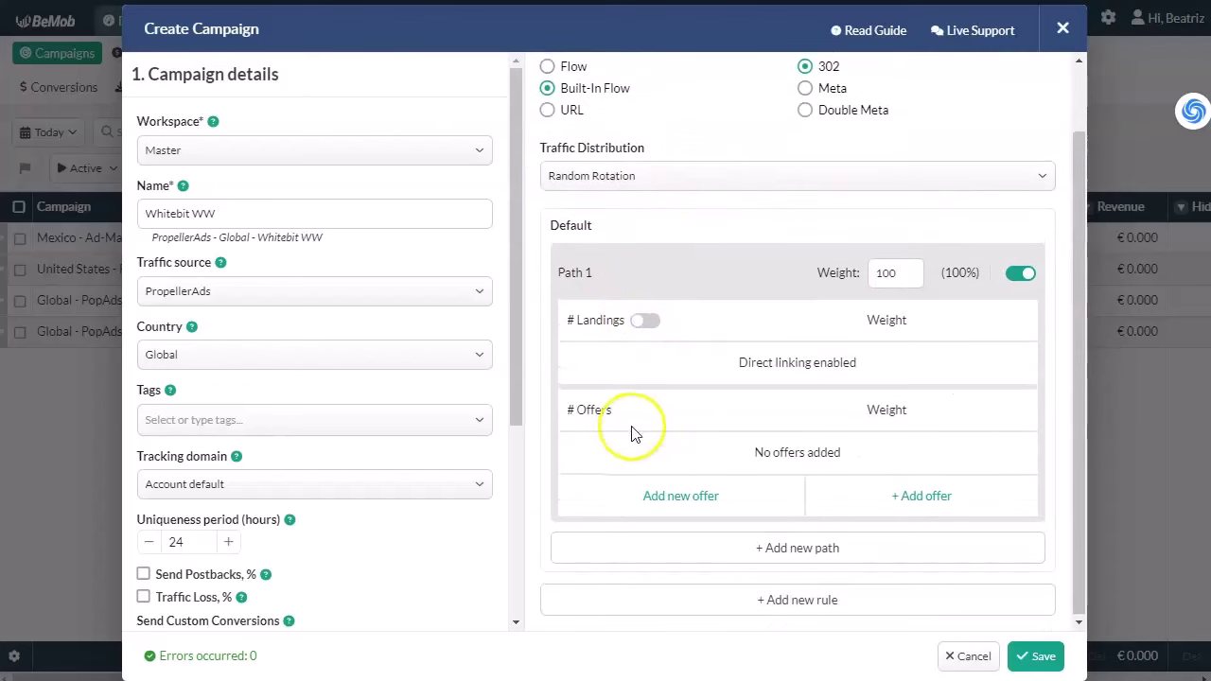
Add the Global - Whitebit WW offer to Path 1 with weight 100 and save the campaign
{"action": "left_click", "coordinate": [922, 506]}
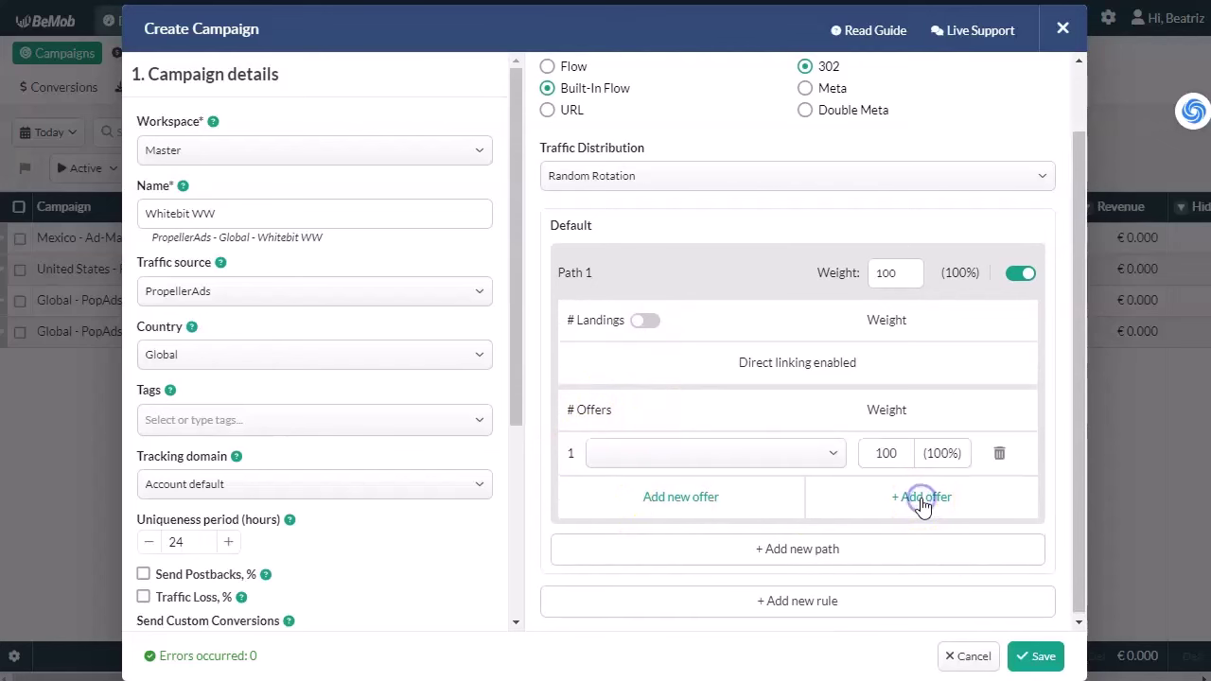
{"action": "left_click", "coordinate": [751, 454]}
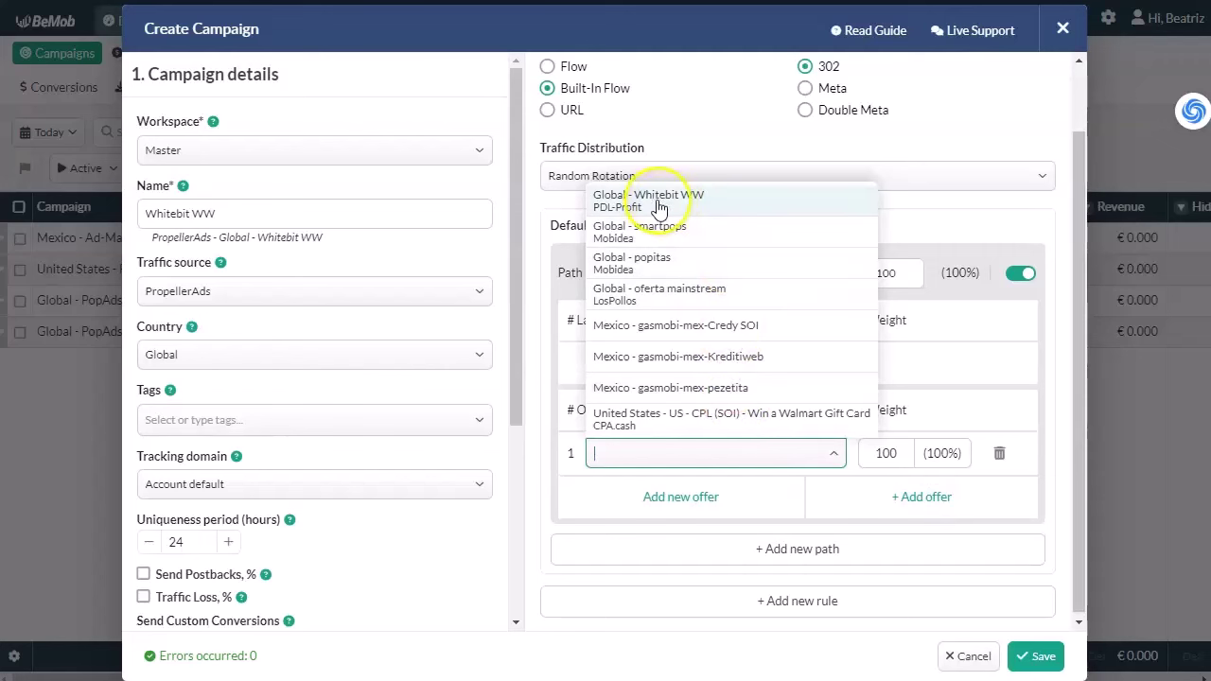
{"action": "left_click", "coordinate": [688, 205]}
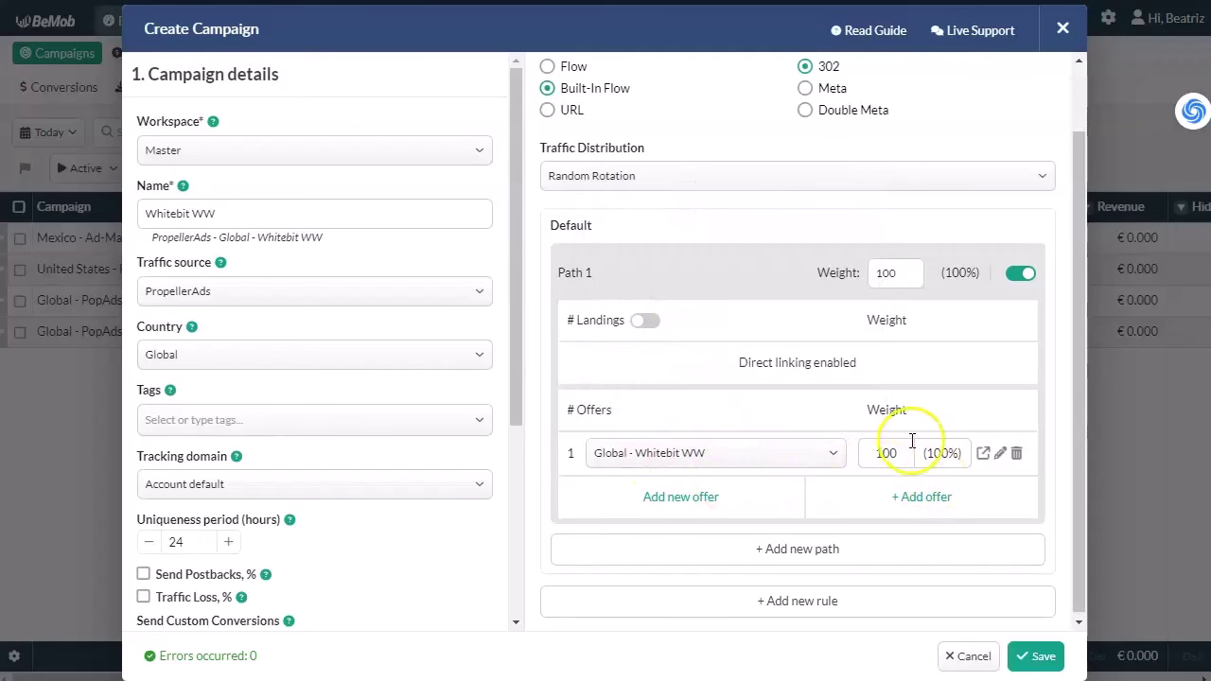
{"action": "left_click", "coordinate": [1036, 657]}
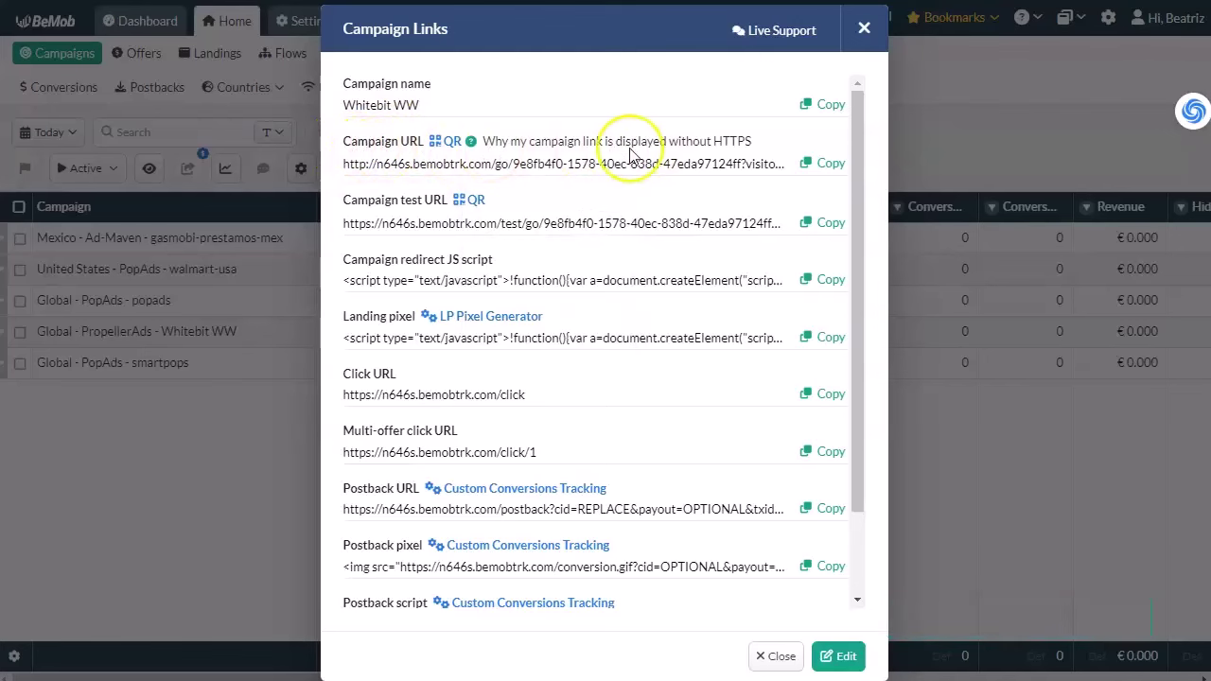
Copy the Whitebit WW campaign URL and paste it into an empty Notepad++ document
{"action": "left_click", "coordinate": [826, 166]}
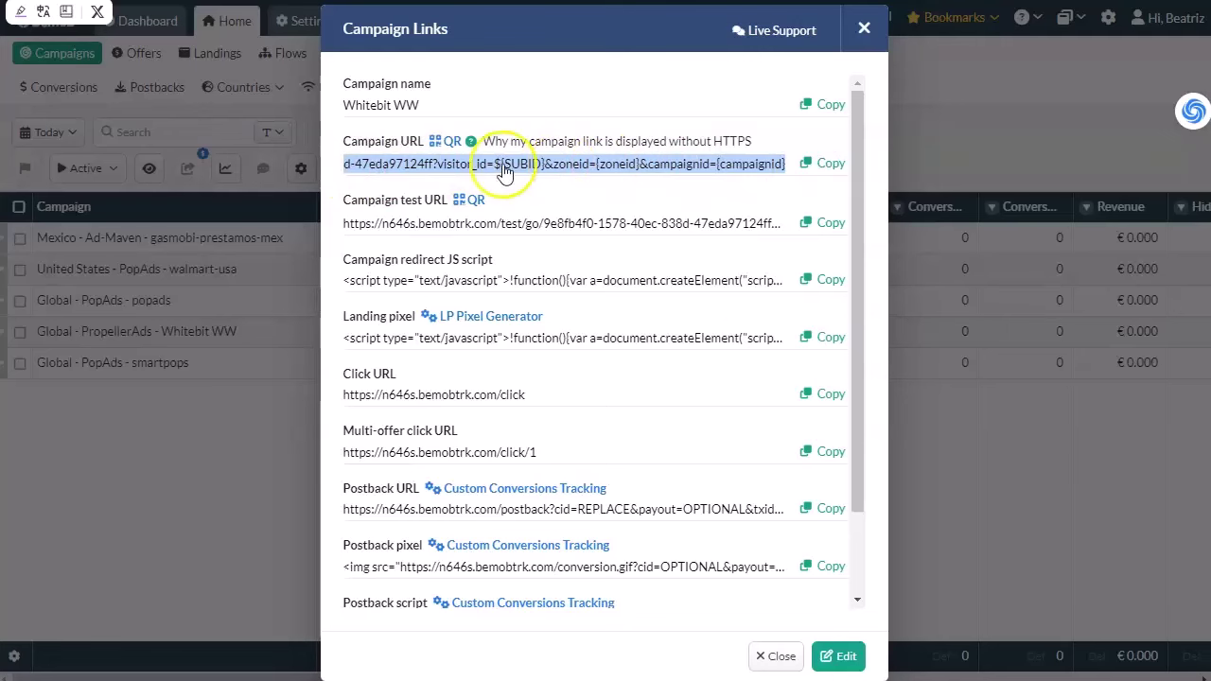
{"action": "left_click", "coordinate": [830, 163]}
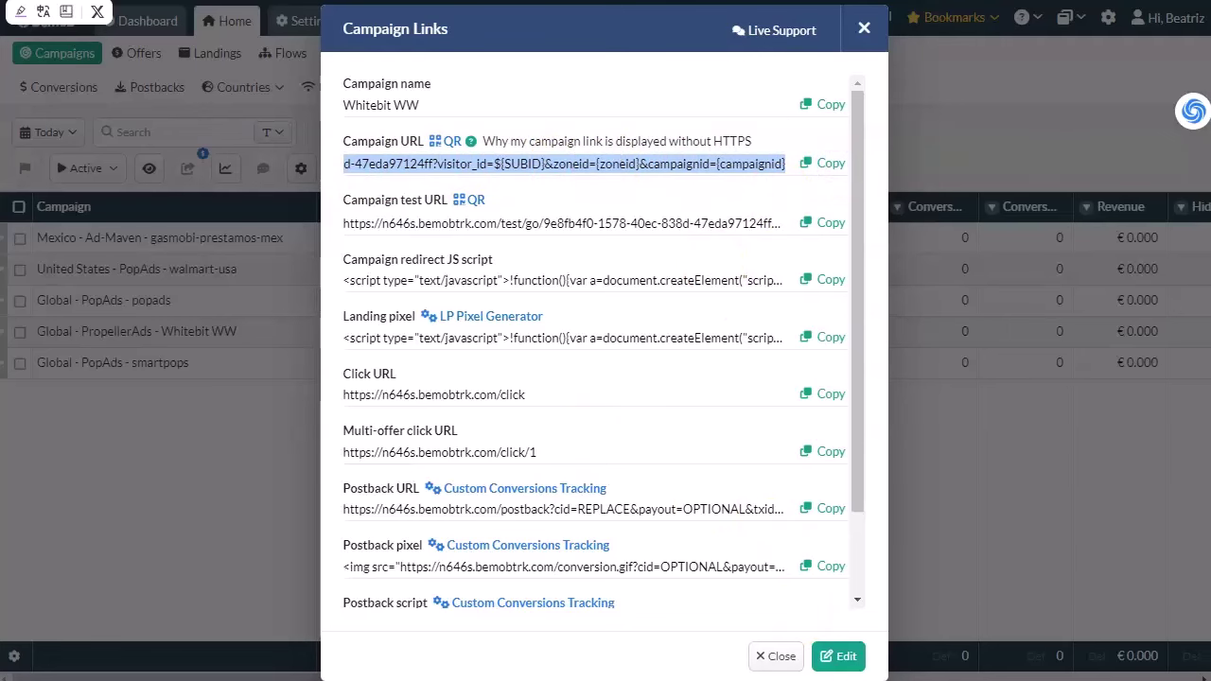
{"action": "key", "text": "alt+Tab"}
{"action": "key", "text": "ctrl+v"}
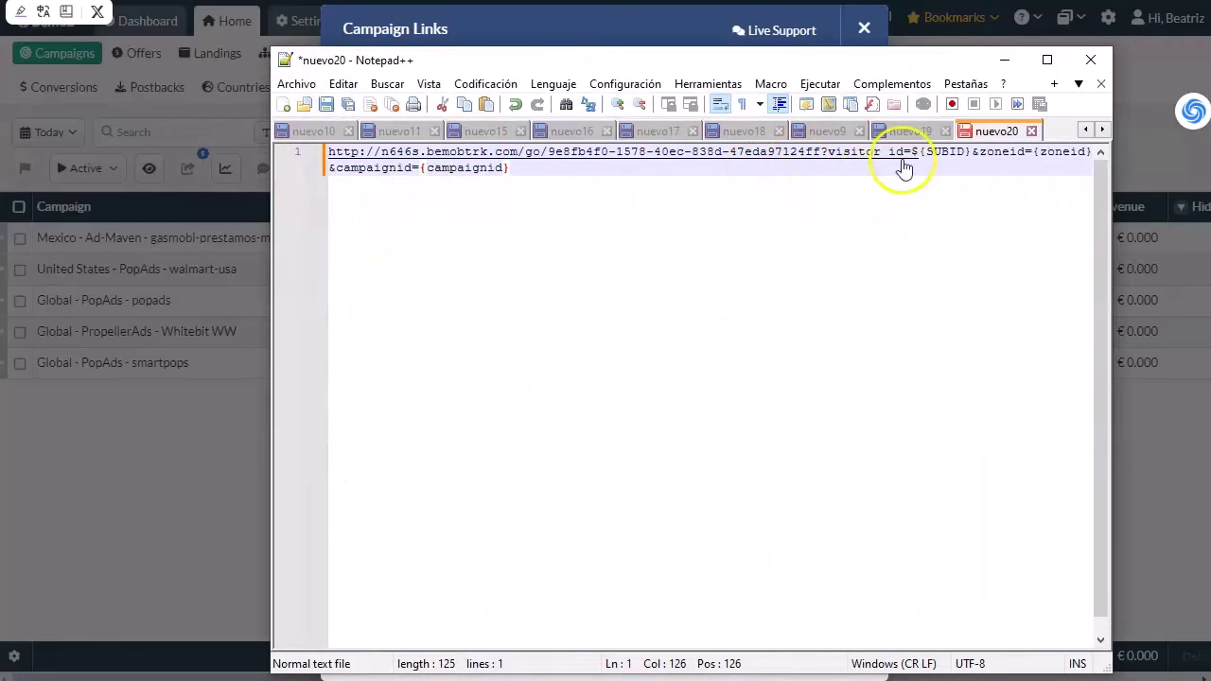
{"action": "left_click_drag", "start_coordinate": [858, 68], "coordinate": [724, 91]}
Switch to the PDL Profit offer page and browse the downloaded WhiteBIT banners, previewing the square "Comisión 0.1%" image
{"action": "key", "text": "alt+Tab"}
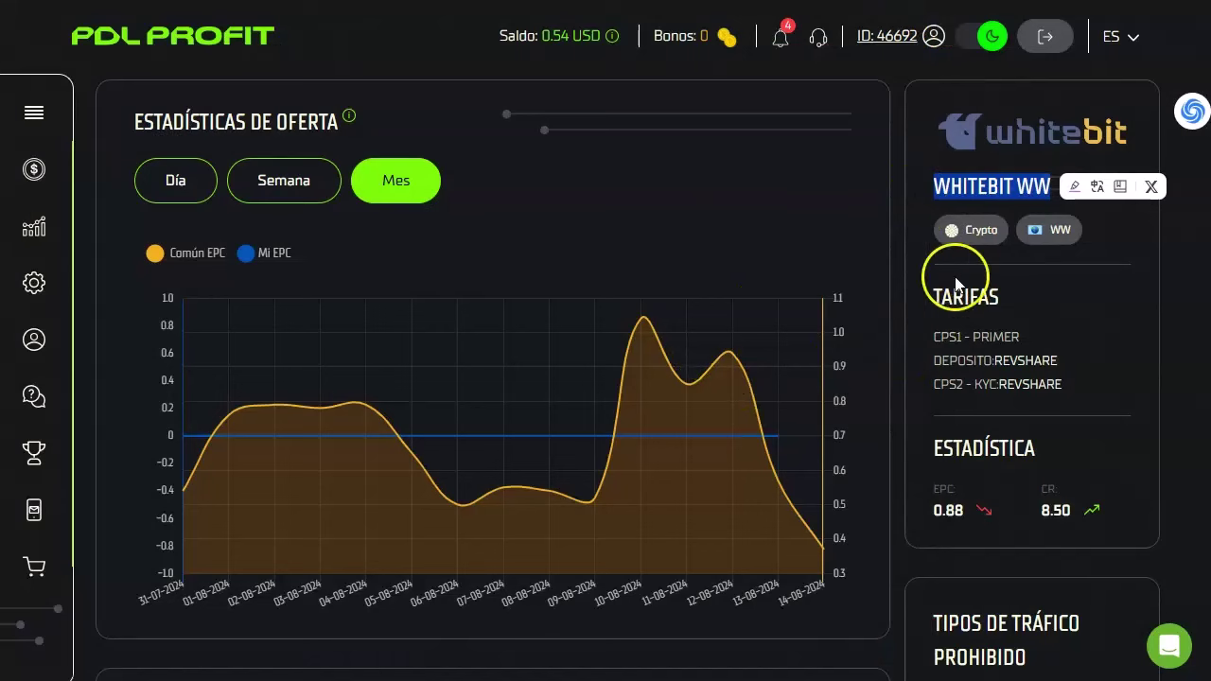
{"action": "left_click", "coordinate": [955, 284]}
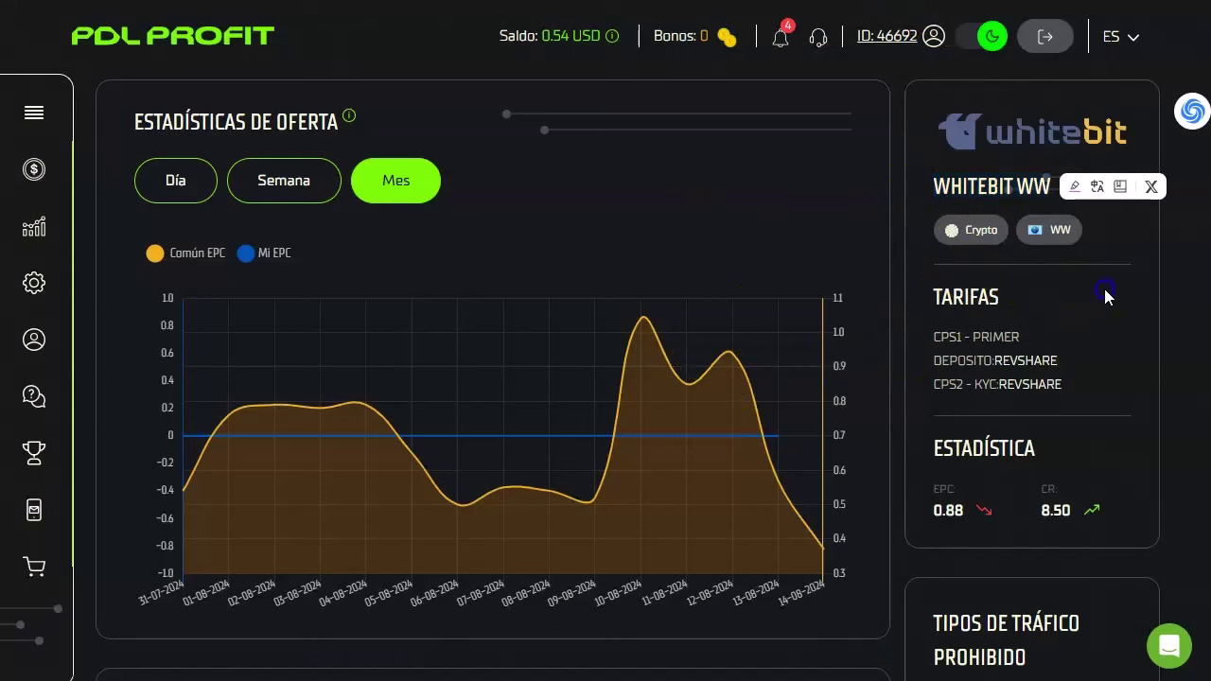
{"action": "scroll", "coordinate": [1083, 336], "scroll_direction": "down", "scroll_amount": 3}
{"action": "scroll", "coordinate": [960, 331], "scroll_direction": "down", "scroll_amount": 6}
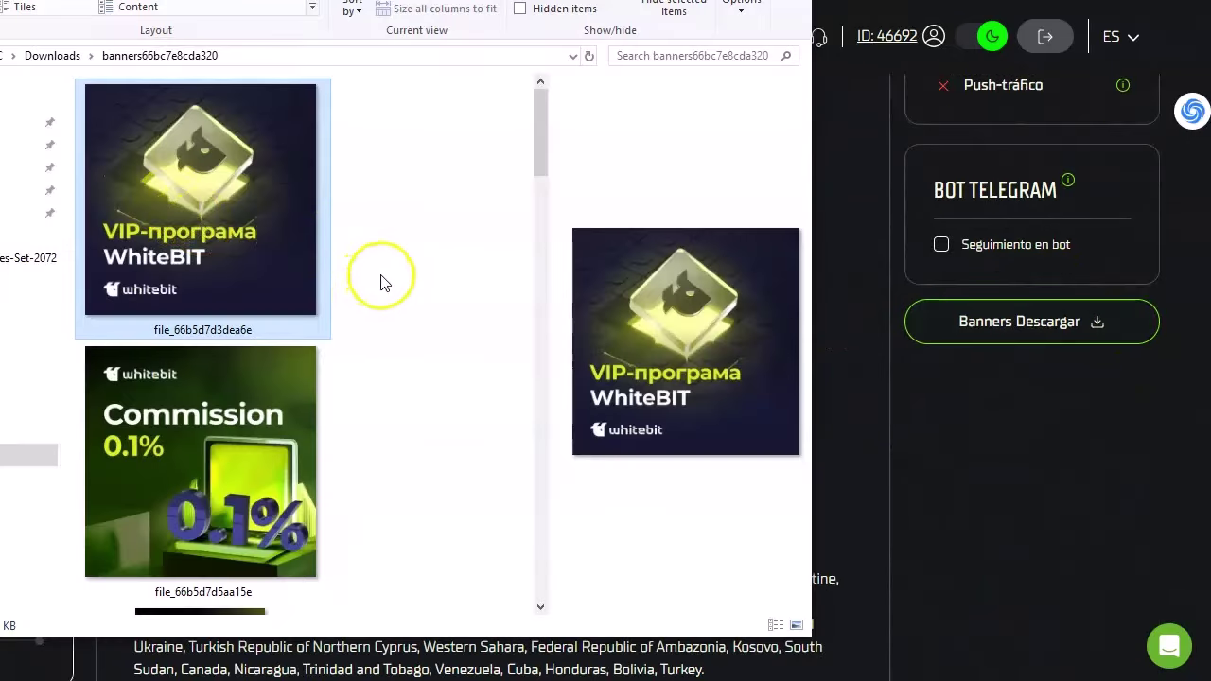
{"action": "left_click", "coordinate": [383, 282]}
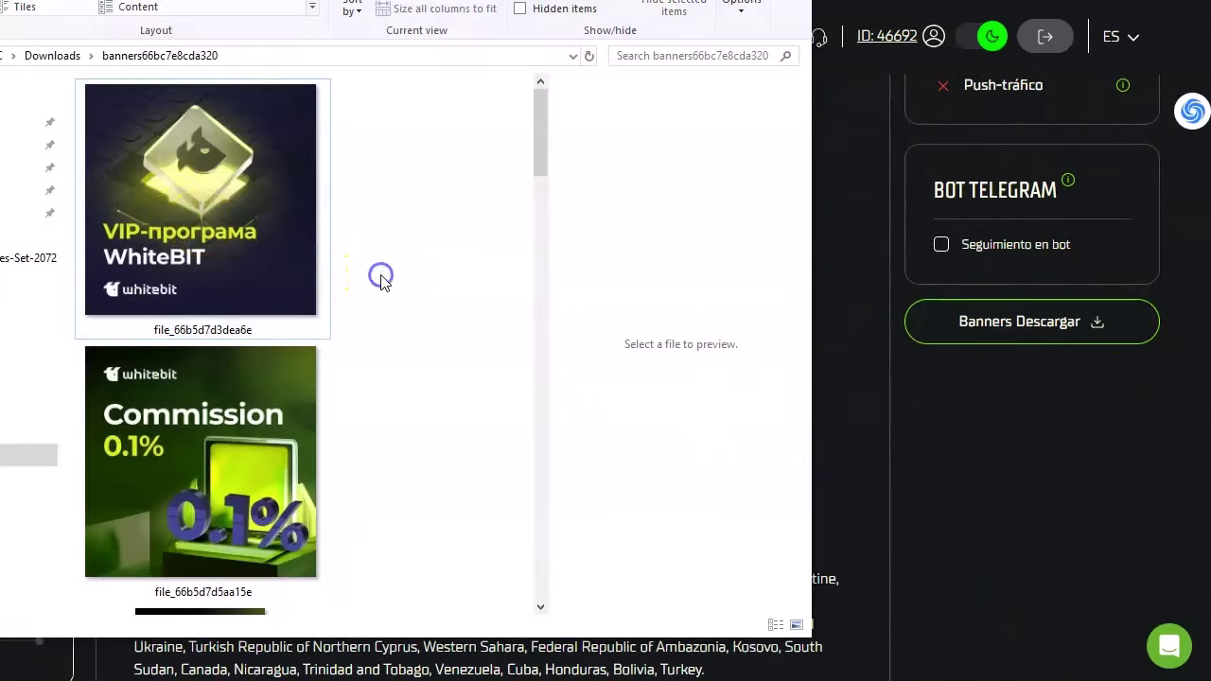
{"action": "scroll", "coordinate": [202, 260], "scroll_direction": "down", "scroll_amount": 3}
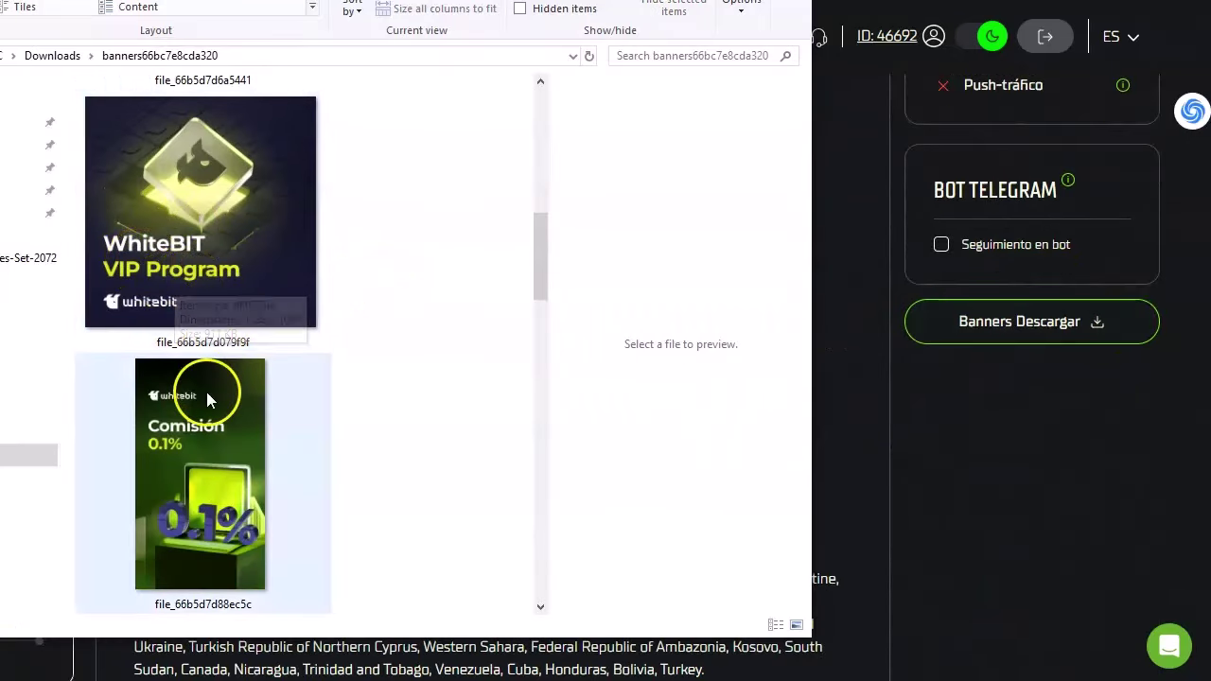
{"action": "scroll", "coordinate": [205, 397], "scroll_direction": "down", "scroll_amount": 3}
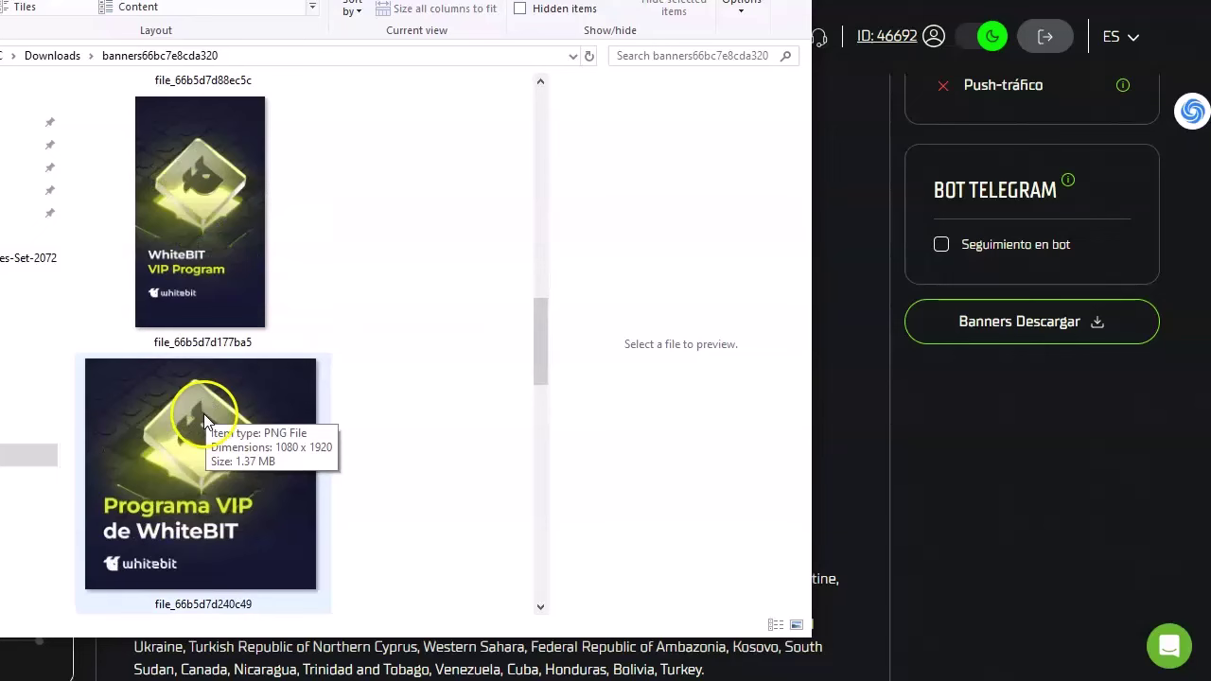
{"action": "scroll", "coordinate": [211, 256], "scroll_direction": "down", "scroll_amount": 7}
{"action": "left_click", "coordinate": [211, 257]}
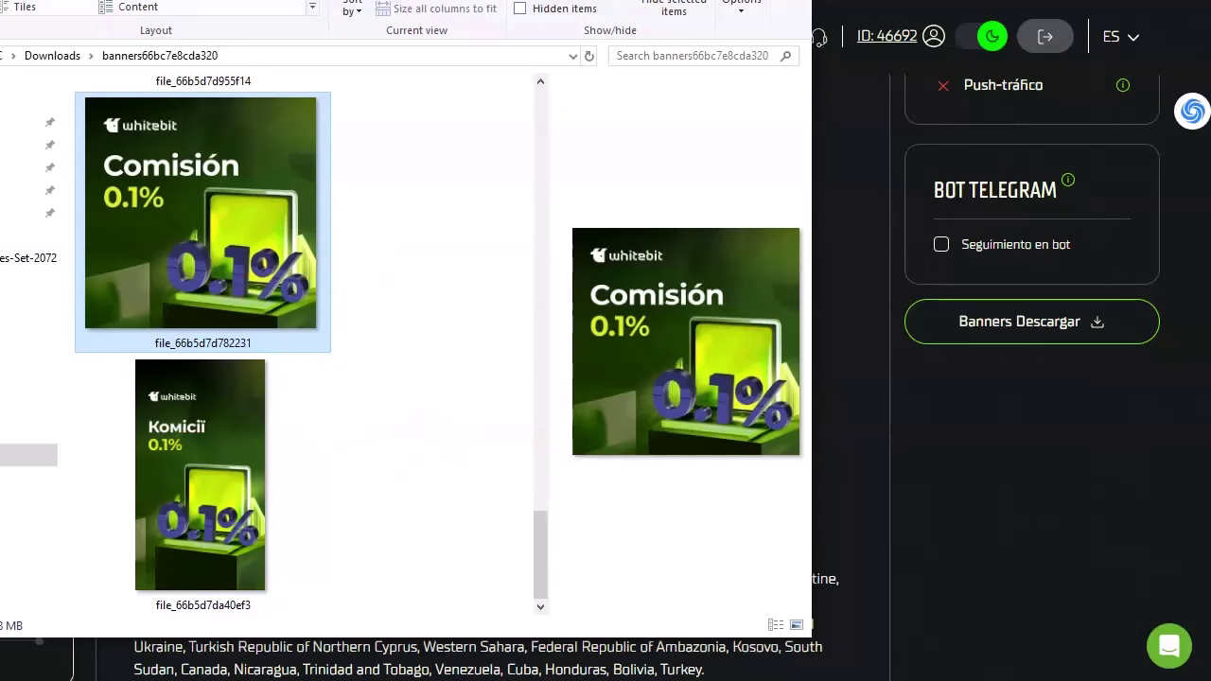
Switch to the WhiteBIT website, open its homepage and examine the FC Barcelona partnership banner and the products on offer
{"action": "key", "text": "alt+Tab"}
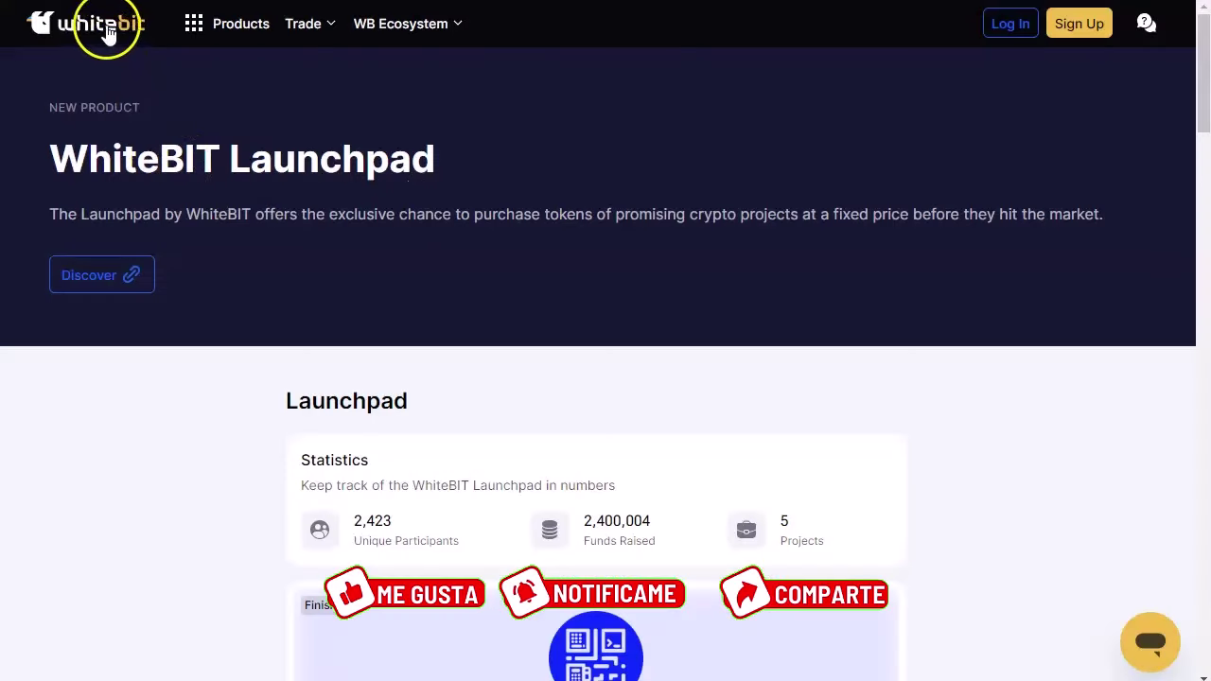
{"action": "left_click", "coordinate": [108, 41]}
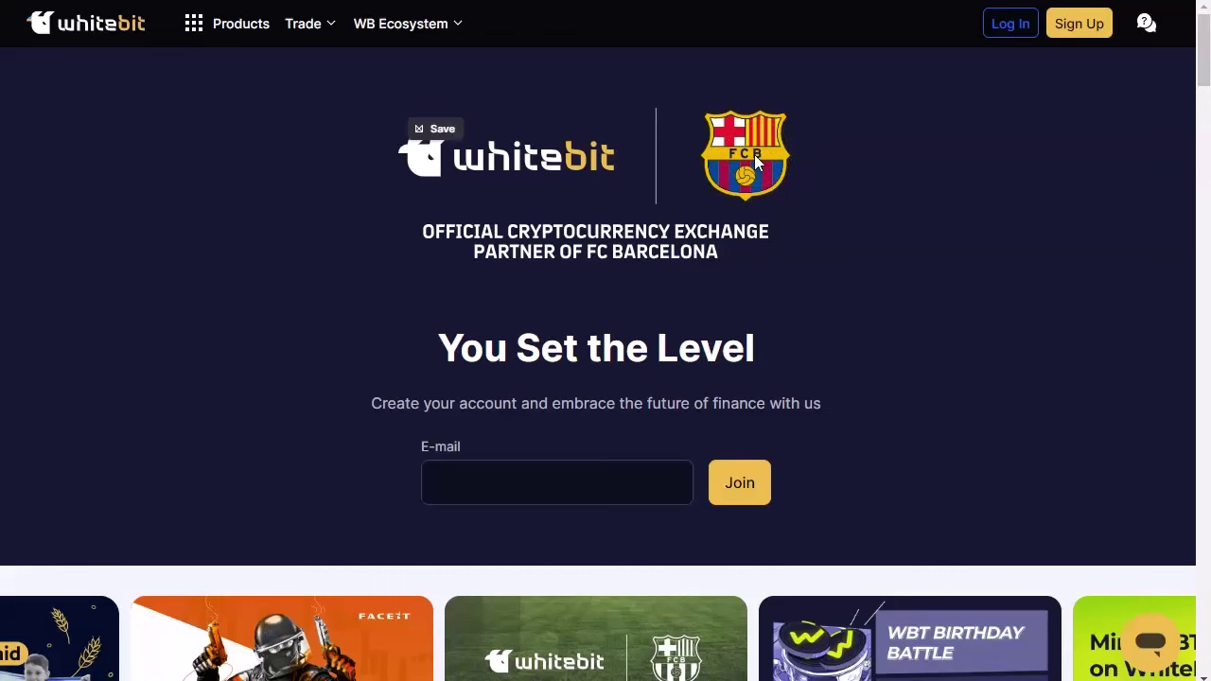
{"action": "left_click_drag", "start_coordinate": [413, 227], "coordinate": [606, 237]}
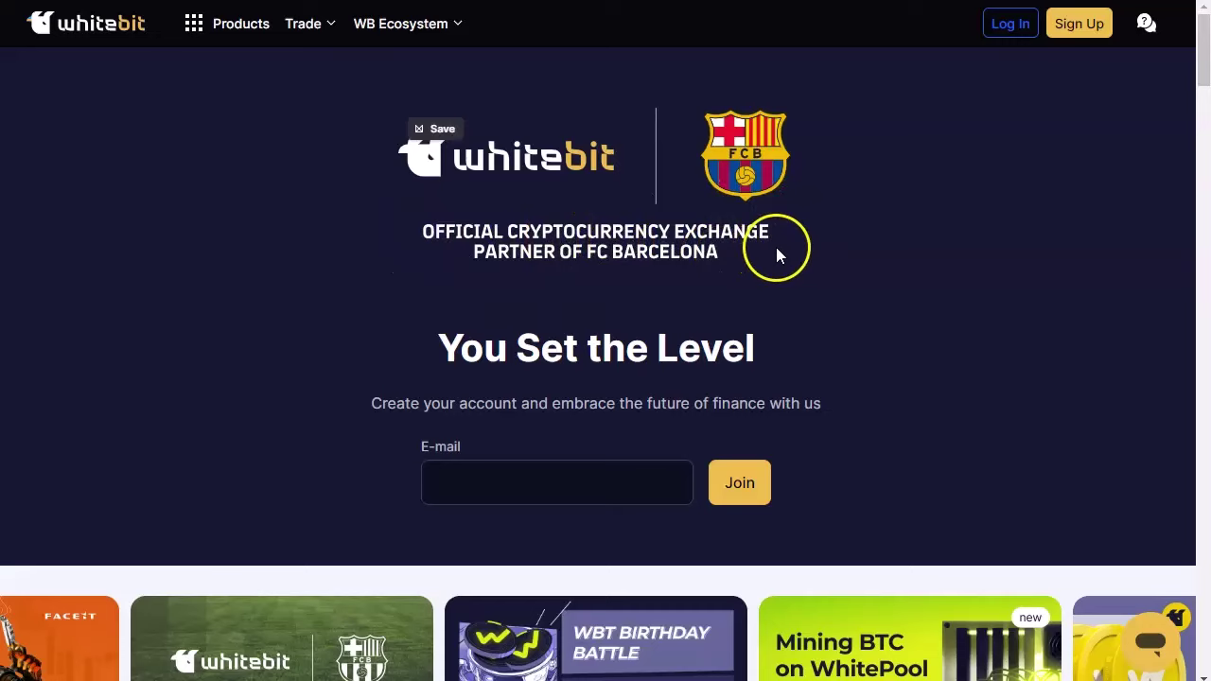
{"action": "mouse_move", "coordinate": [241, 38]}
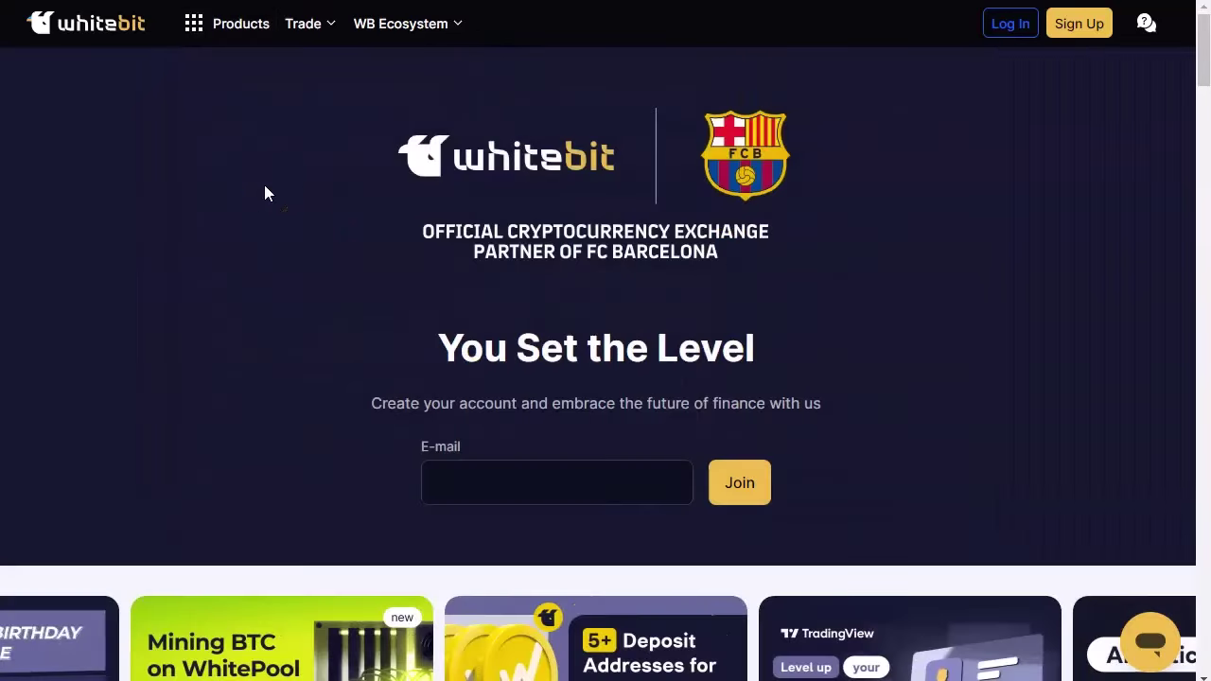
{"action": "mouse_move", "coordinate": [211, 21]}
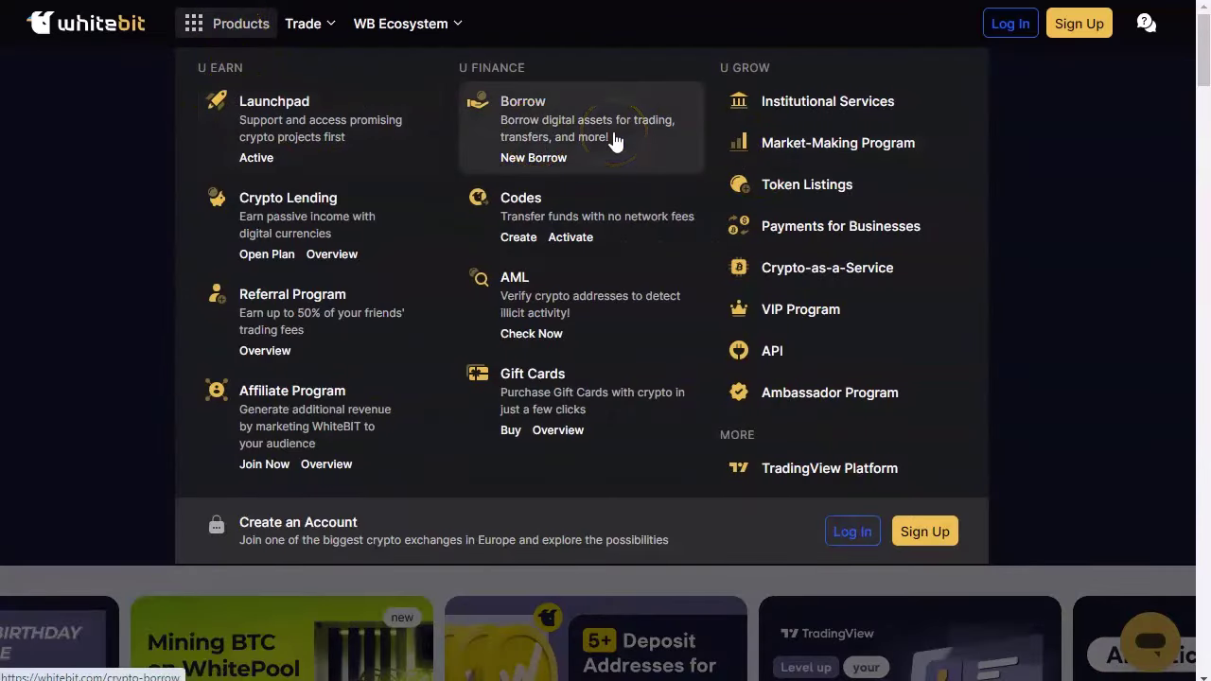
{"action": "left_click", "coordinate": [296, 138]}
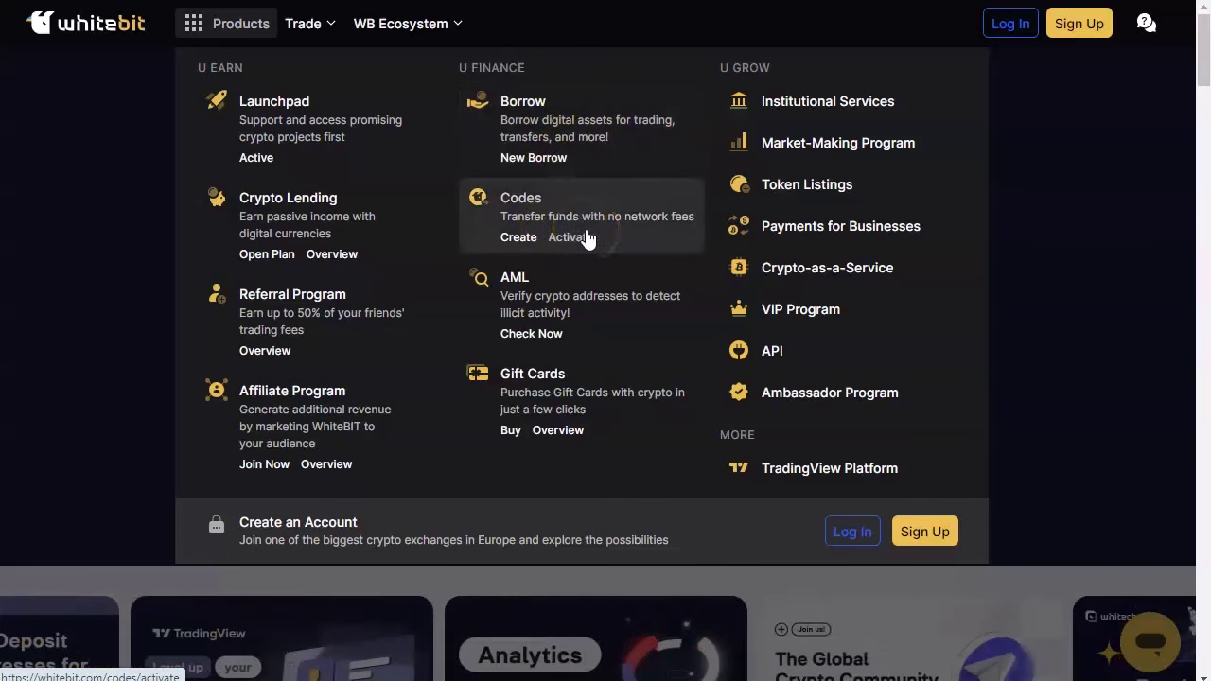
Review WhiteBIT's trading options and check the Bitcoin price page on CoinMarketCap
{"action": "mouse_move", "coordinate": [303, 23]}
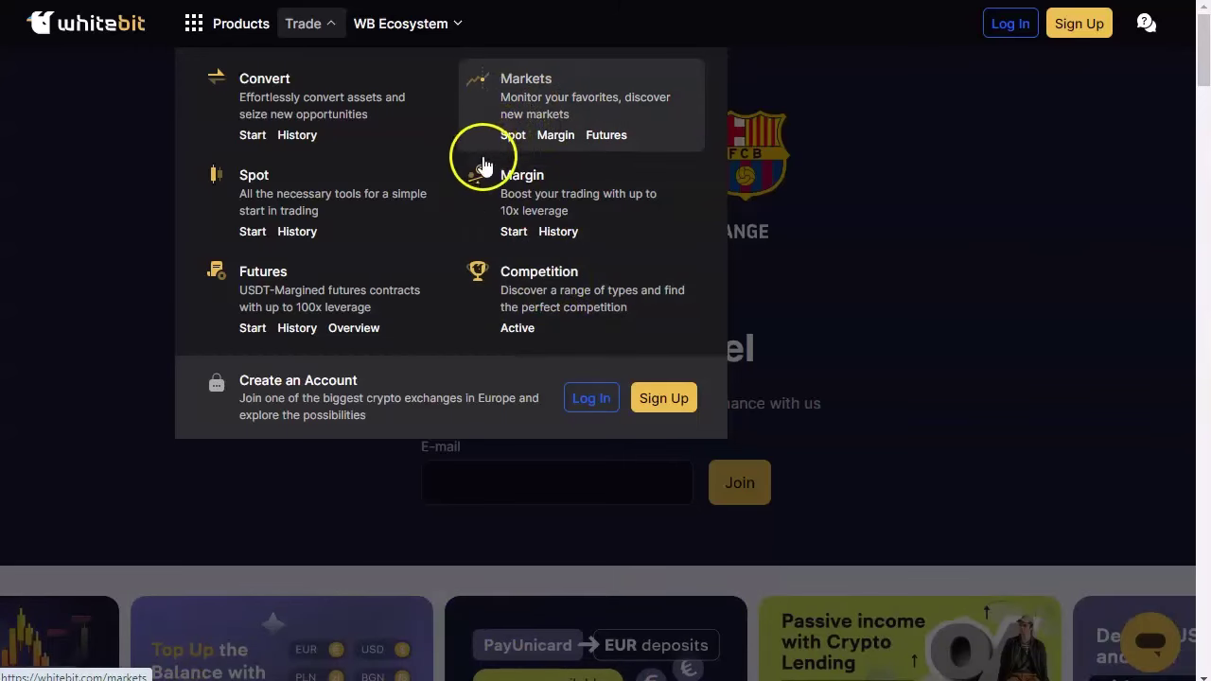
{"action": "mouse_move", "coordinate": [409, 25]}
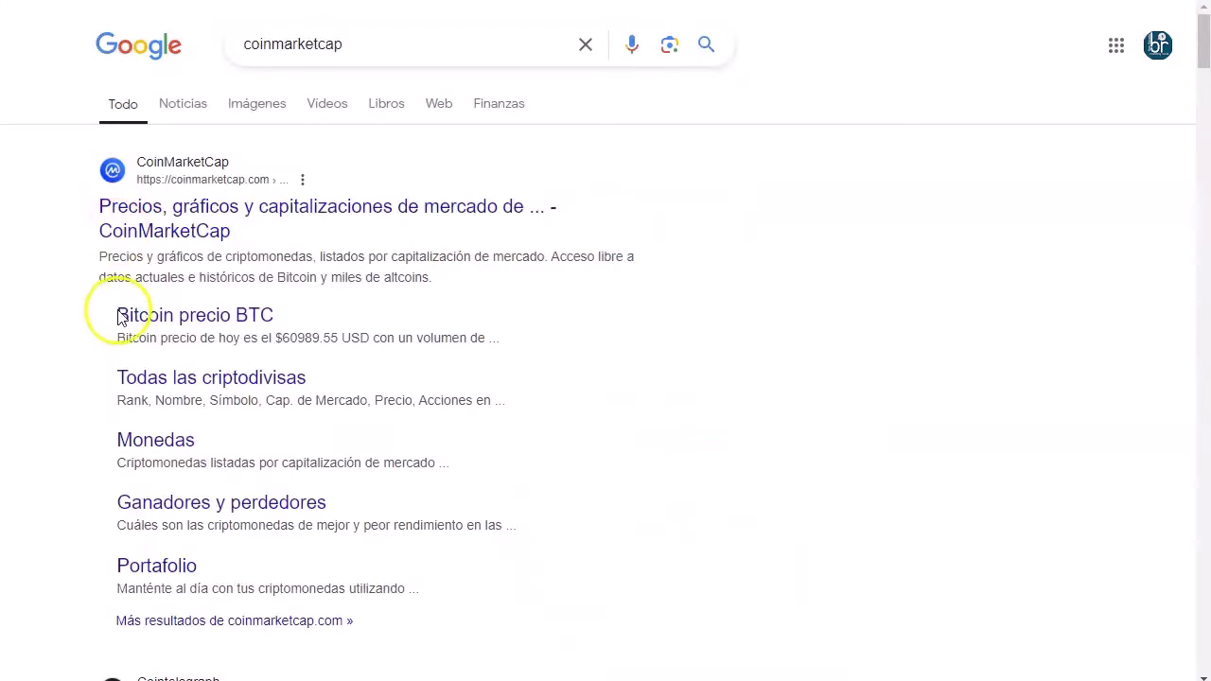
{"action": "left_click", "coordinate": [229, 312]}
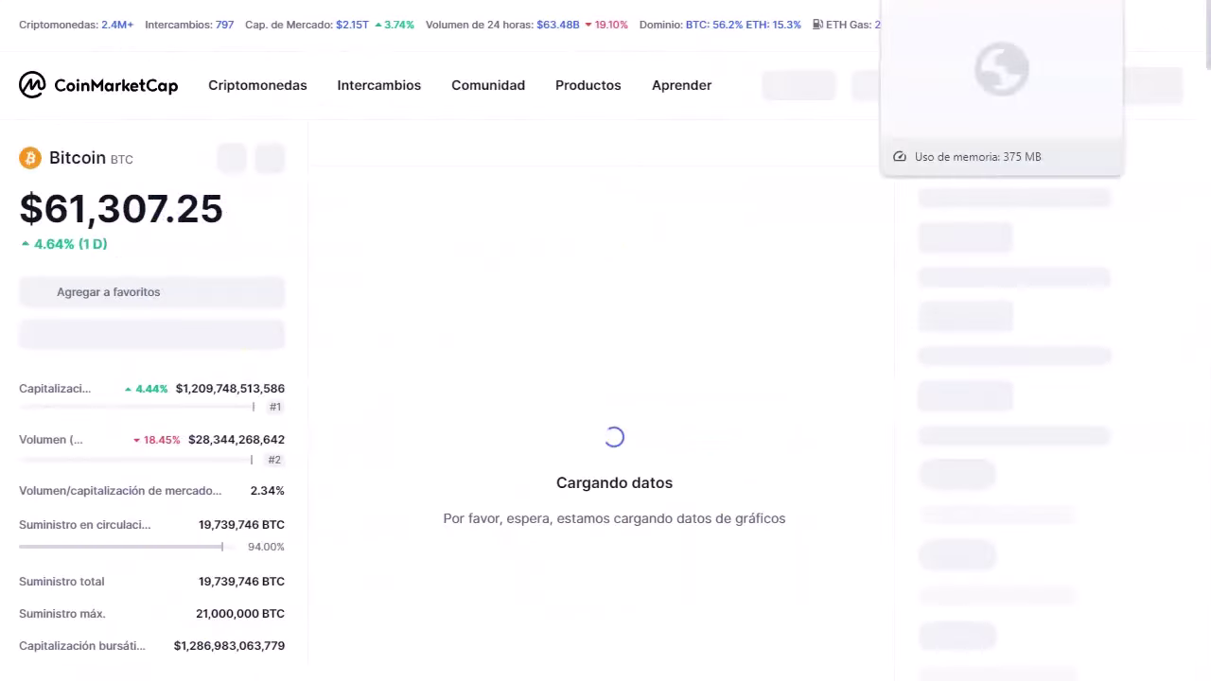
{"action": "left_click", "coordinate": [984, 0]}
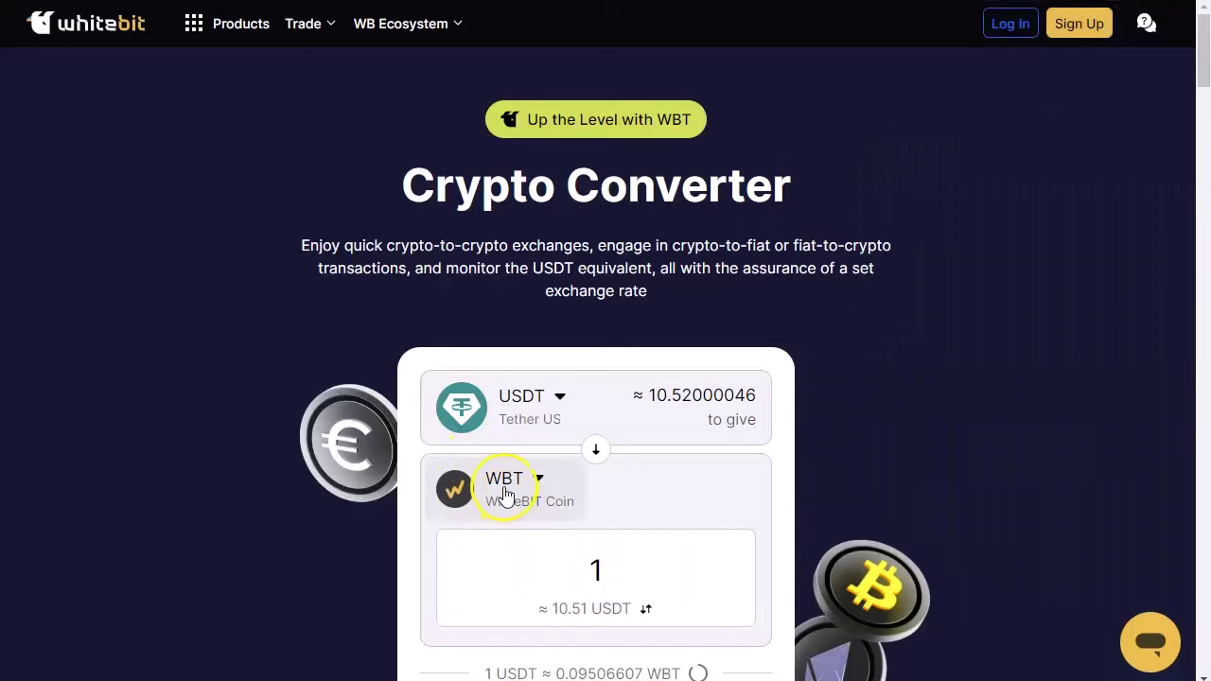
Examine the two example landing pages about investing in five stocks, from their headlines to the sign-up sections
{"action": "left_click", "coordinate": [865, 28]}
{"action": "mouse_move", "coordinate": [720, 88]}
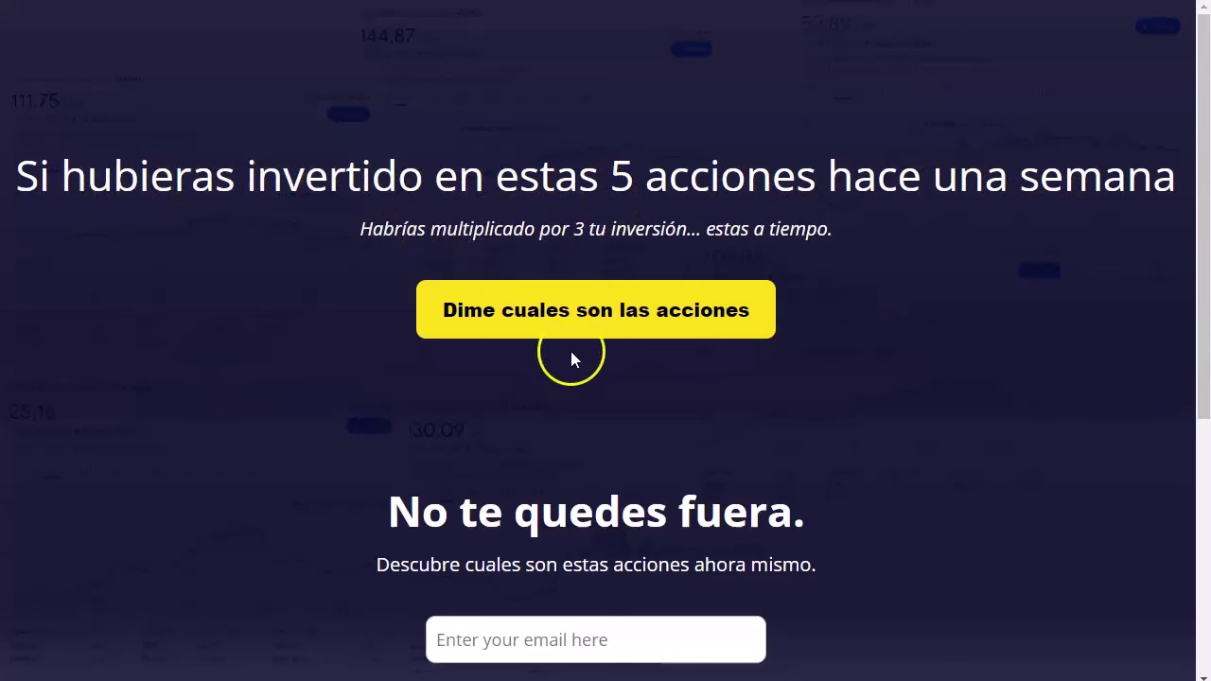
{"action": "scroll", "coordinate": [424, 431], "scroll_direction": "down", "scroll_amount": 1}
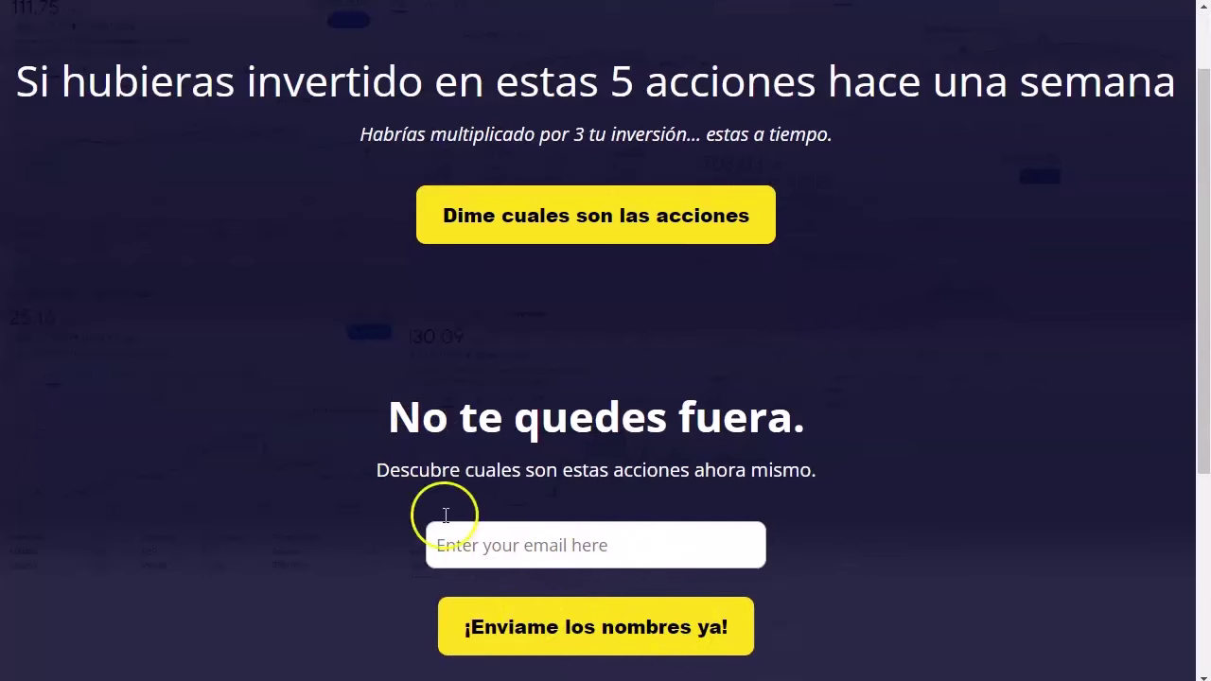
{"action": "scroll", "coordinate": [600, 392], "scroll_direction": "up", "scroll_amount": 2}
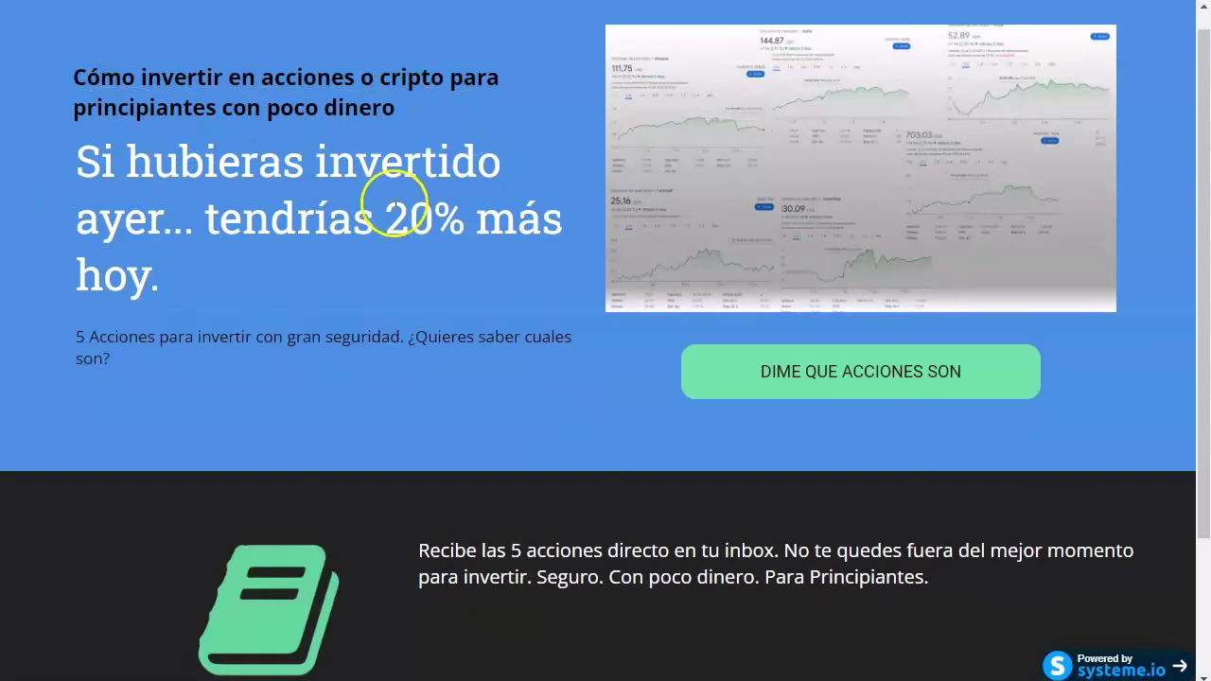
{"action": "scroll", "coordinate": [300, 368], "scroll_direction": "down", "scroll_amount": 2}
{"action": "scroll", "coordinate": [392, 372], "scroll_direction": "up", "scroll_amount": 2}
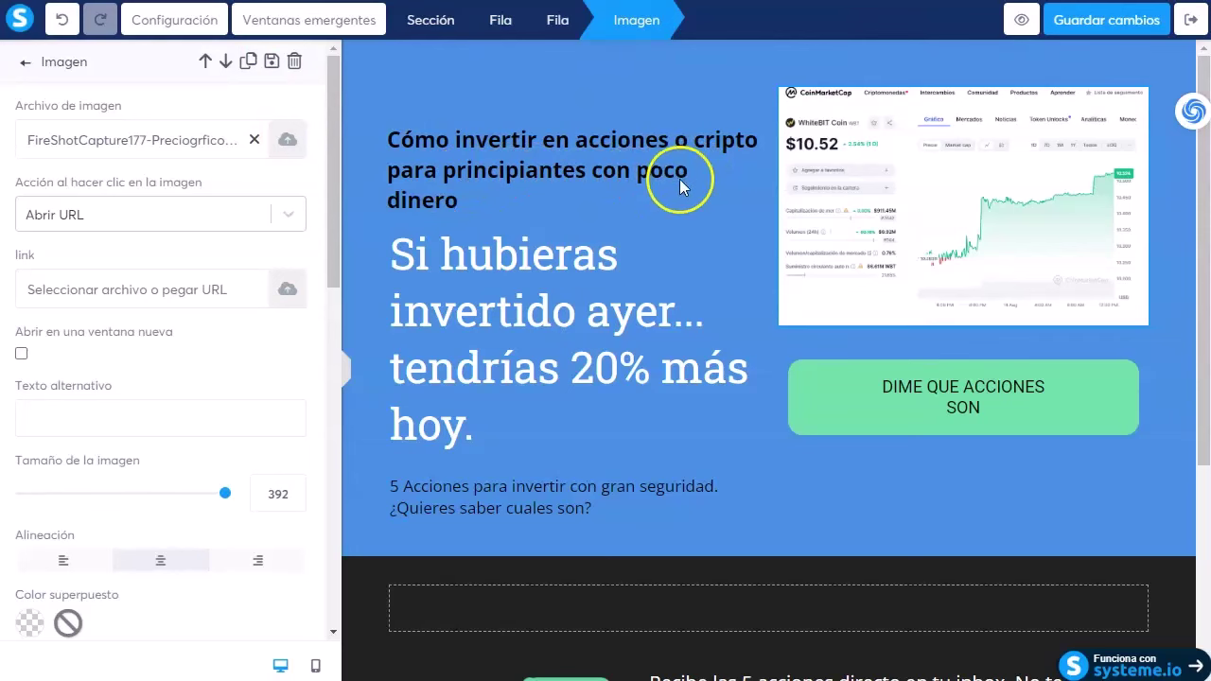
Replace the systeme.io landing page's "Si hubieras invertido ayer" headline with the WhiteBIT Products description copied from WhiteBIT's homepage
{"action": "left_click", "coordinate": [502, 342]}
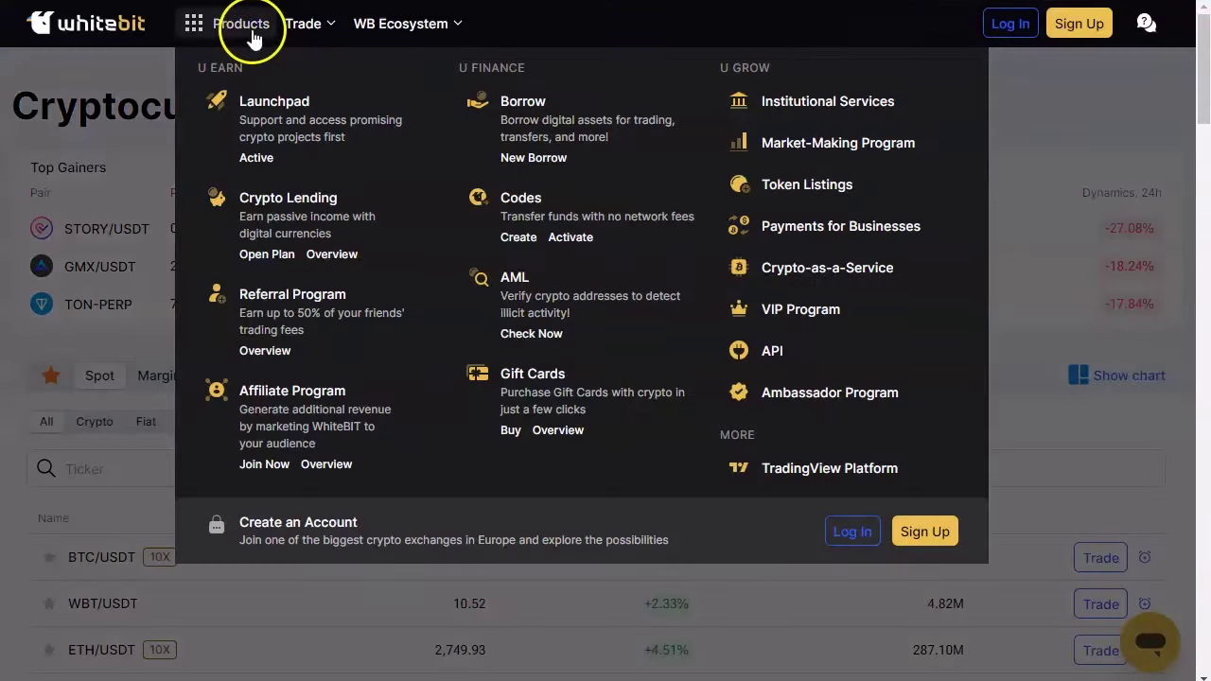
{"action": "mouse_move", "coordinate": [383, 33]}
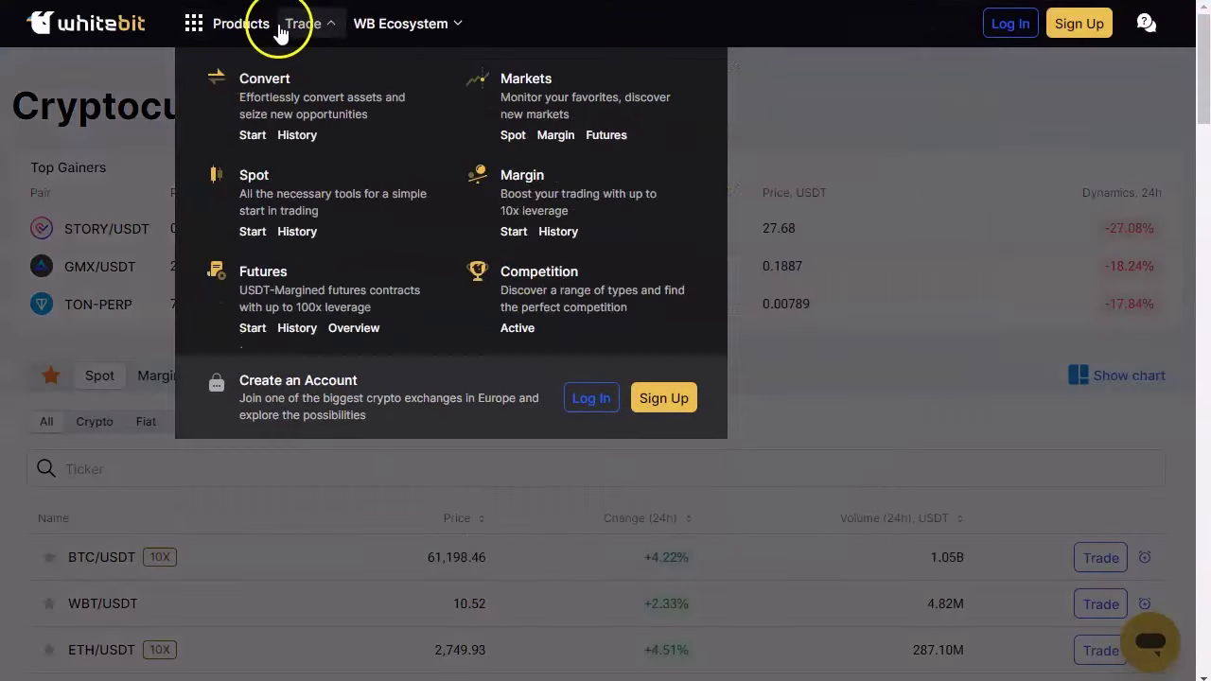
{"action": "mouse_move", "coordinate": [243, 33]}
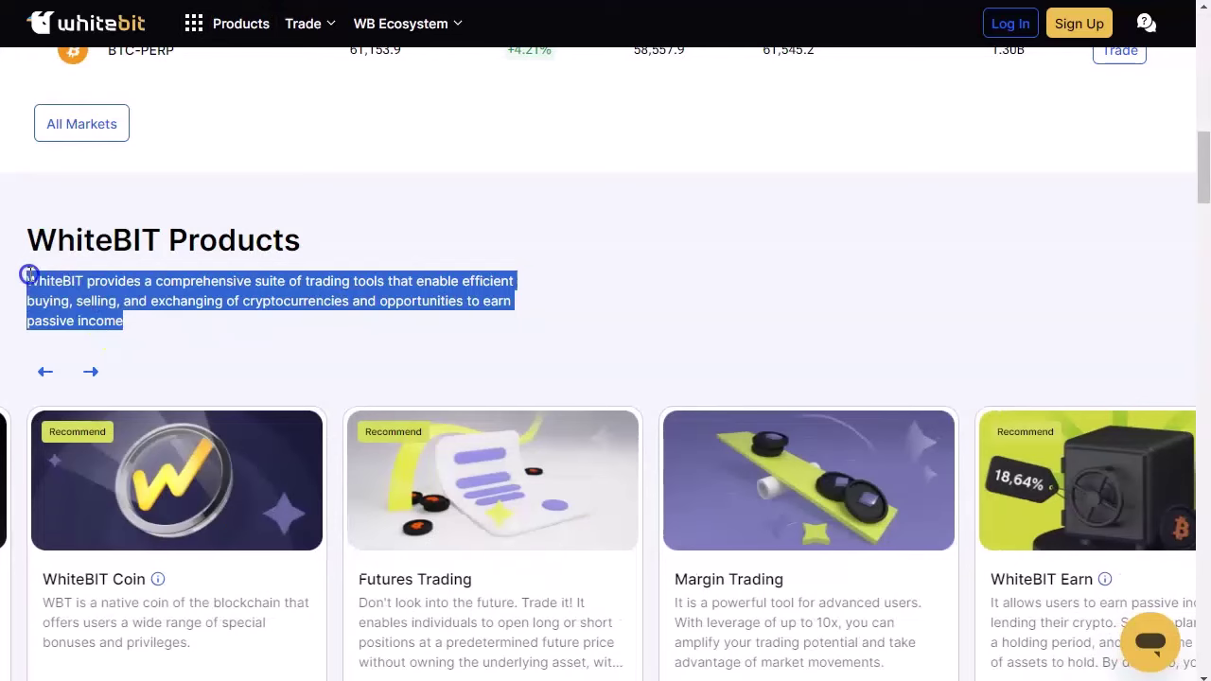
{"action": "left_click_drag", "start_coordinate": [28, 274], "coordinate": [249, 319]}
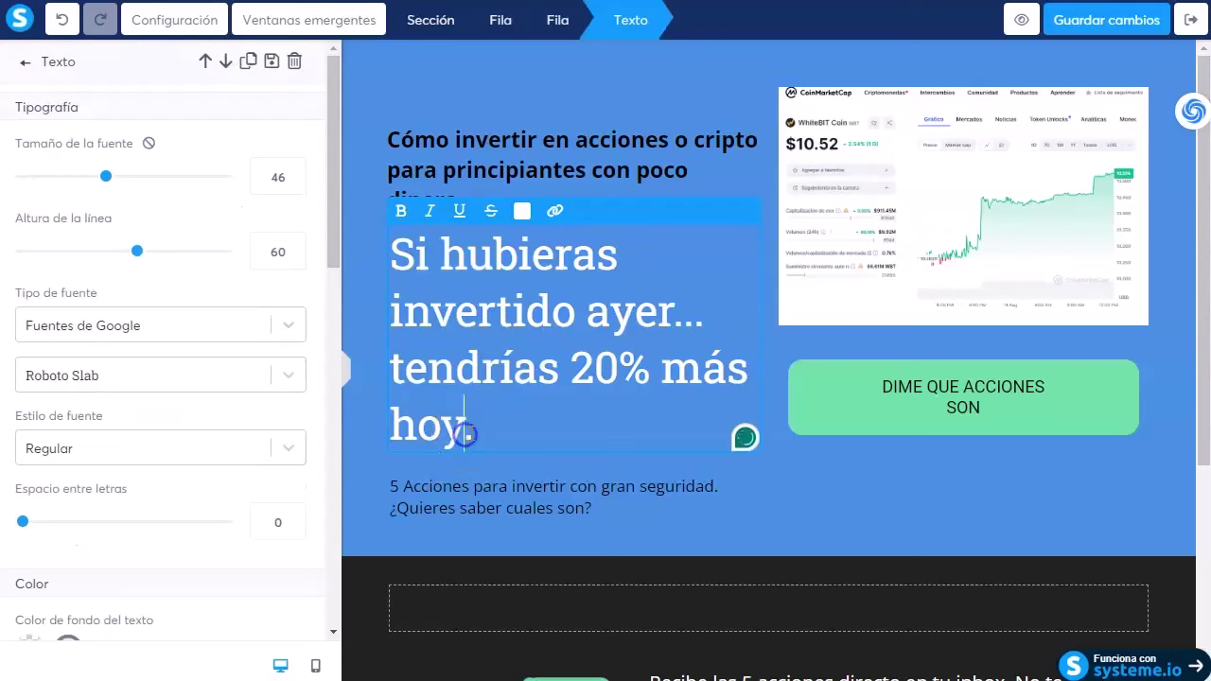
{"action": "left_click_drag", "start_coordinate": [476, 431], "coordinate": [394, 272]}
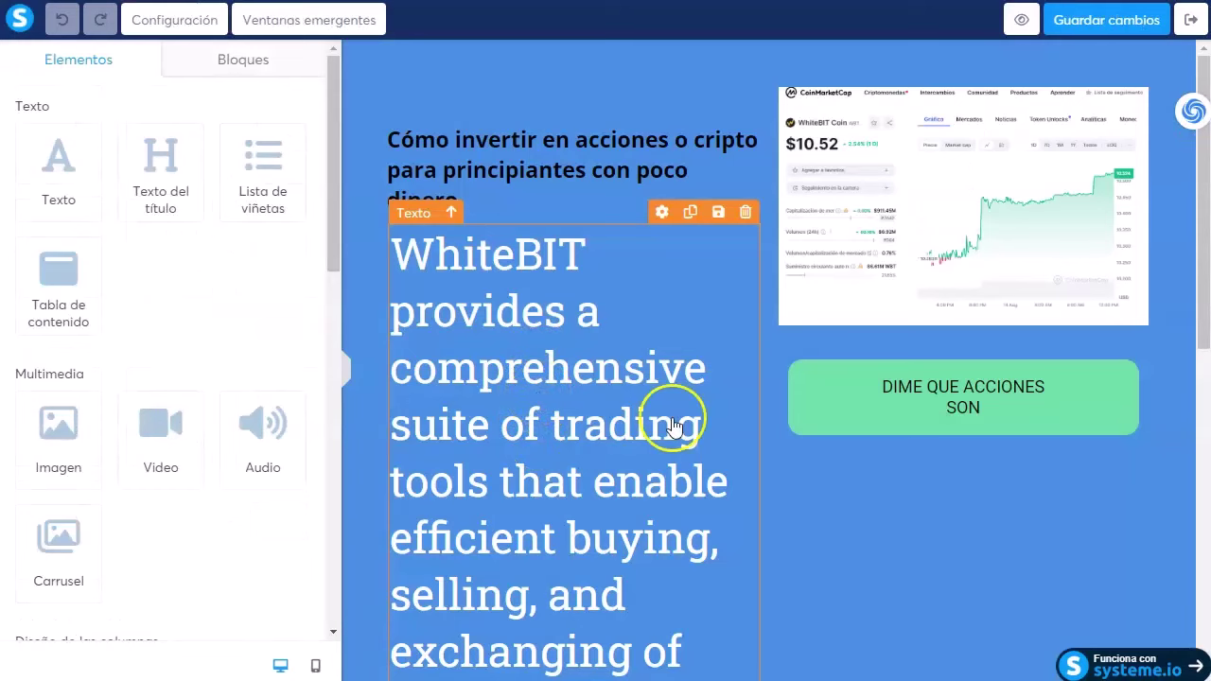
Make the "DIME QUE ACCIONES SON" button open the BeMob tracking link from the nuevo20 note (Abrir URL), then save and leave the page editor
{"action": "left_click", "coordinate": [967, 411]}
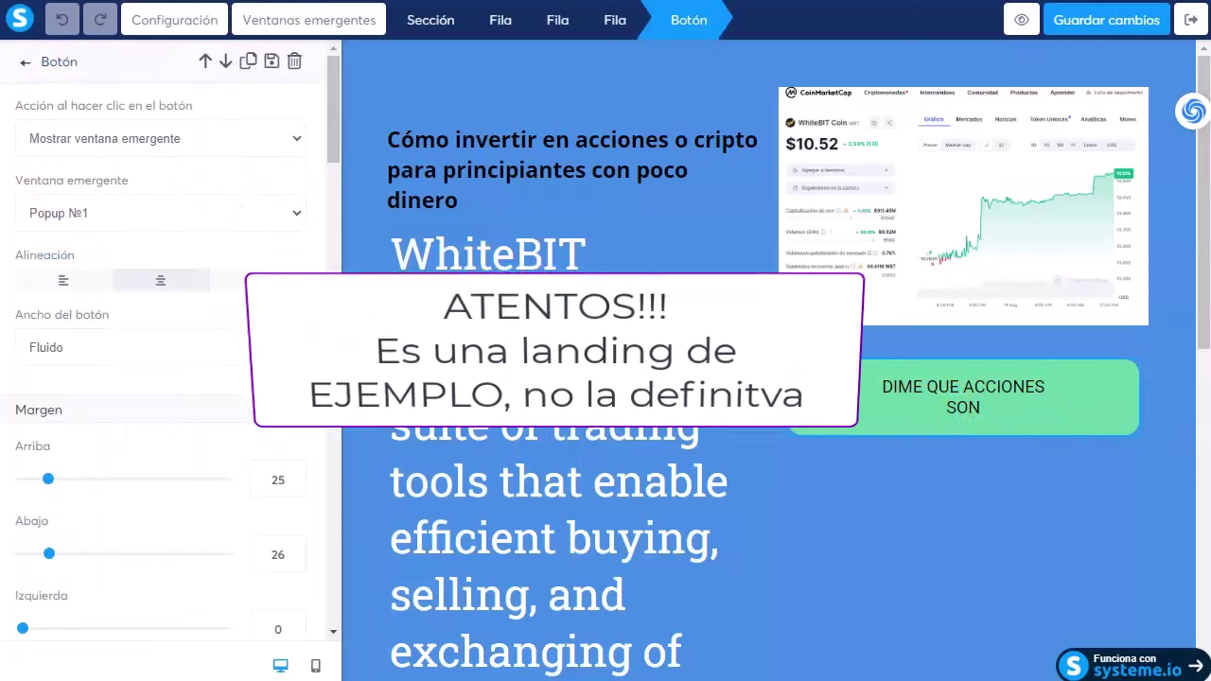
{"action": "key", "text": "alt+Tab"}
{"action": "triple_click", "coordinate": [163, 176]}
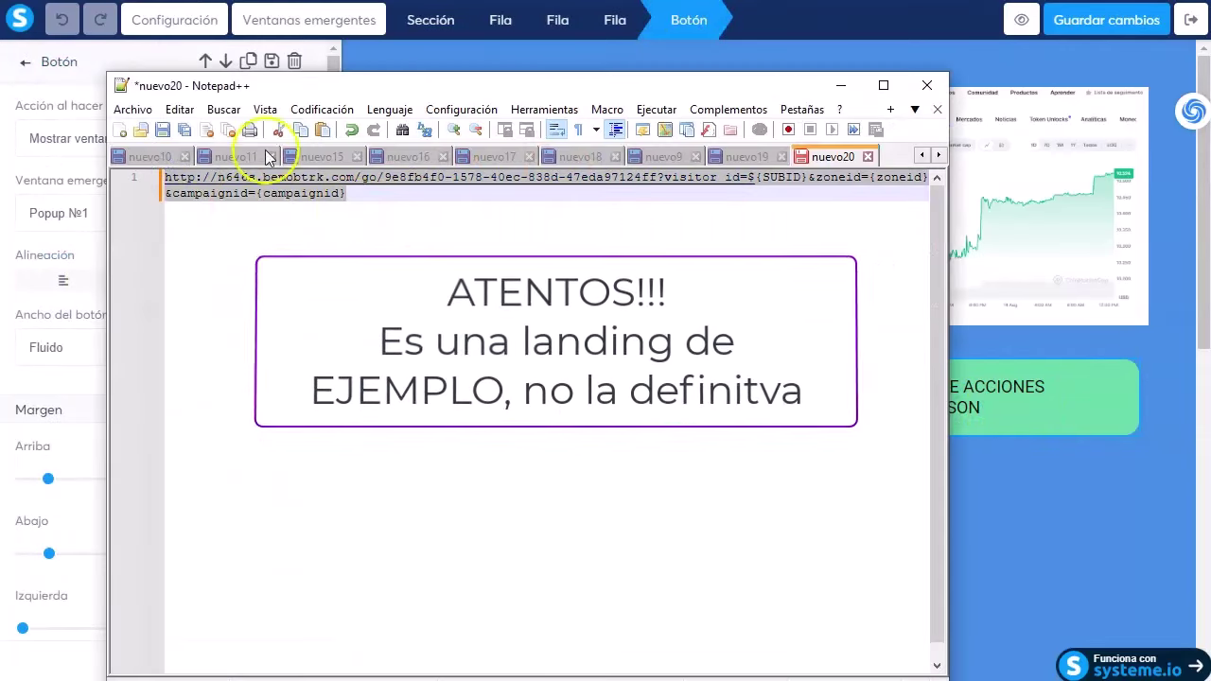
{"action": "left_click", "coordinate": [983, 388]}
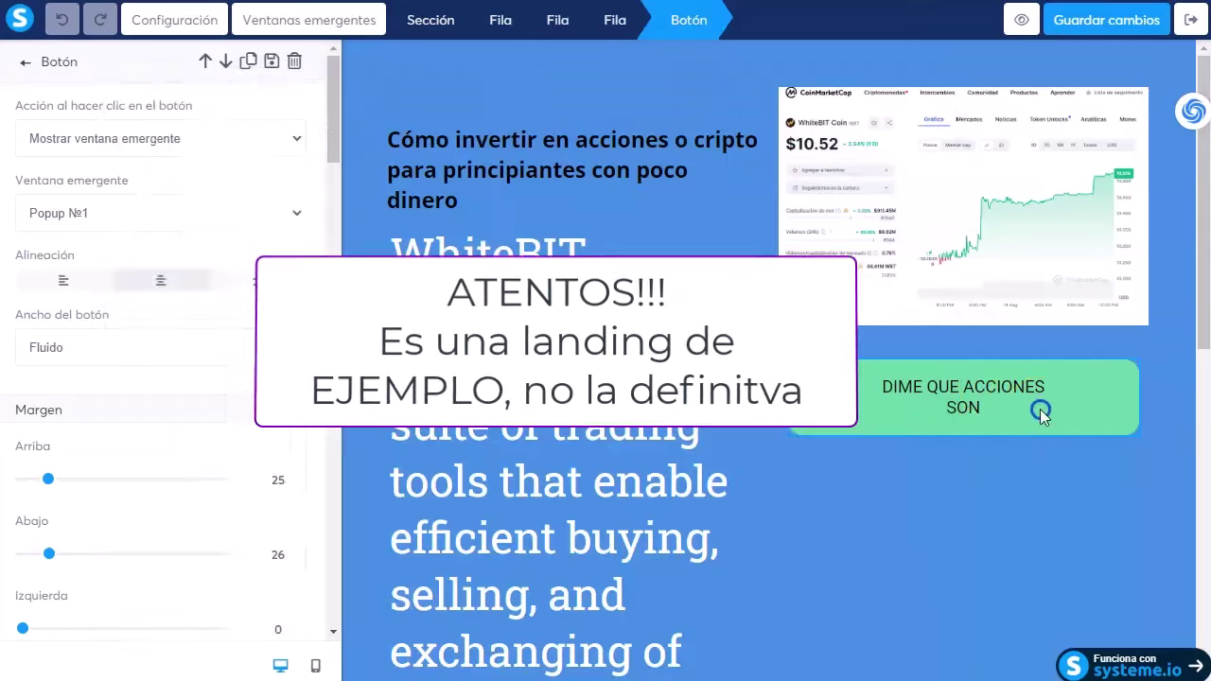
{"action": "left_click", "coordinate": [908, 426]}
{"action": "left_click", "coordinate": [137, 139]}
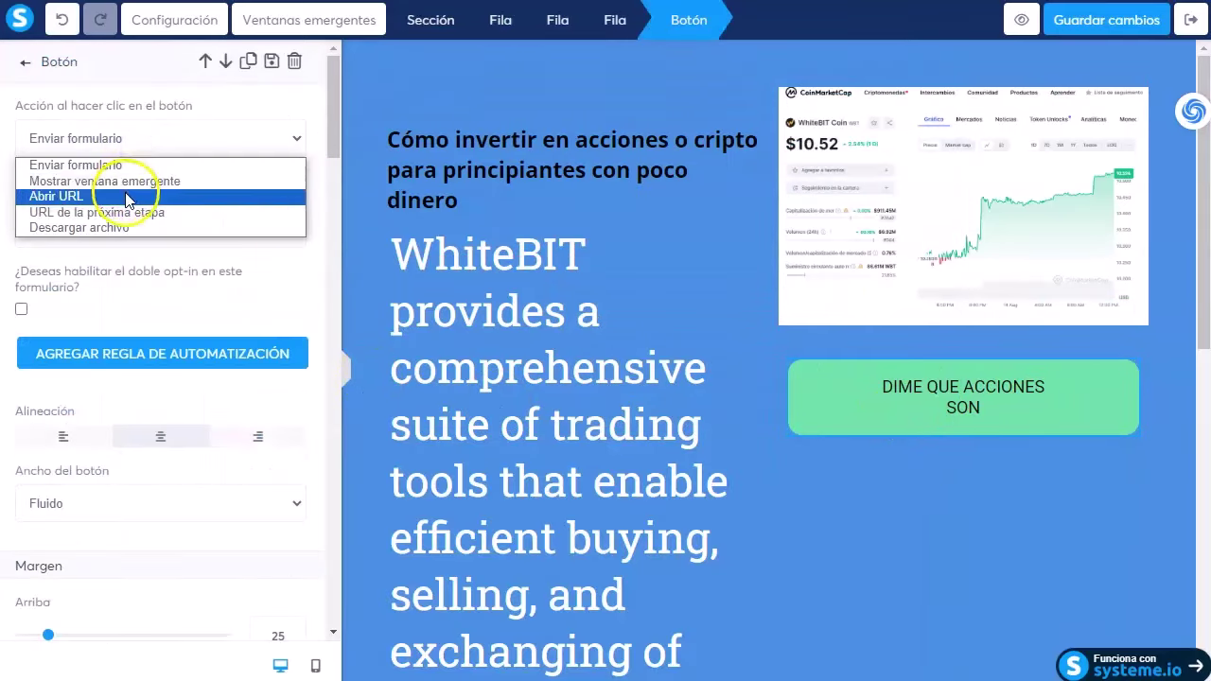
{"action": "left_click", "coordinate": [132, 196]}
{"action": "left_click", "coordinate": [176, 212]}
{"action": "key", "text": "ctrl+v"}
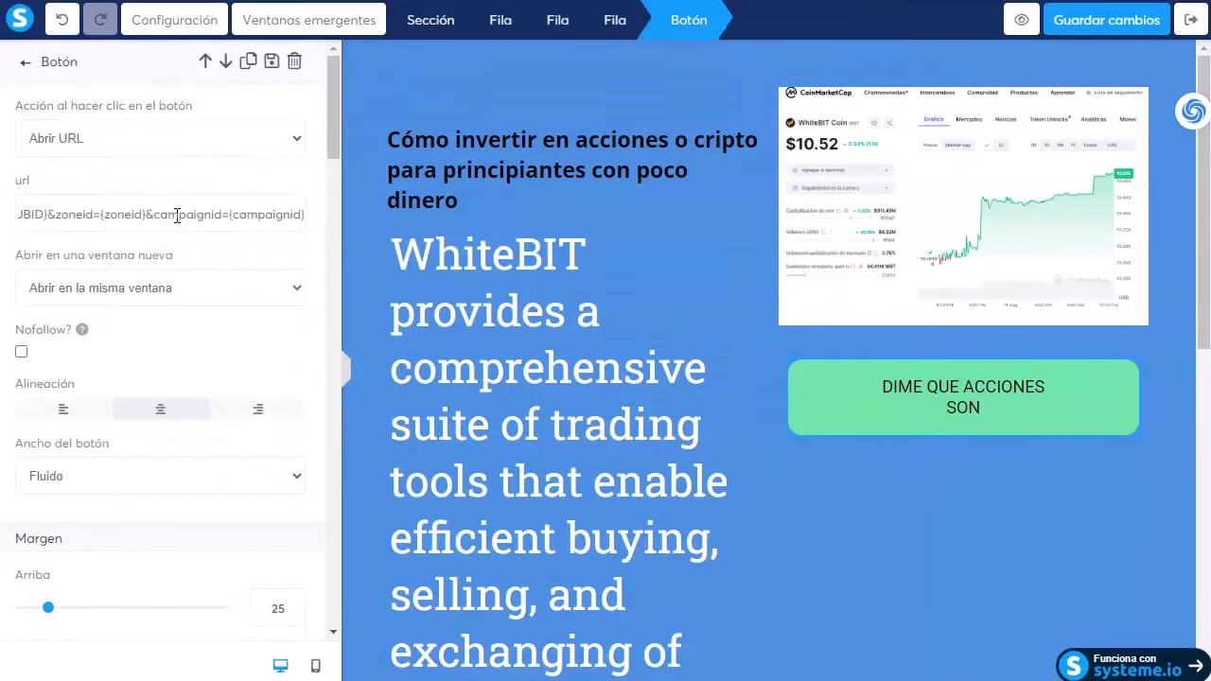
{"action": "left_click", "coordinate": [1111, 25]}
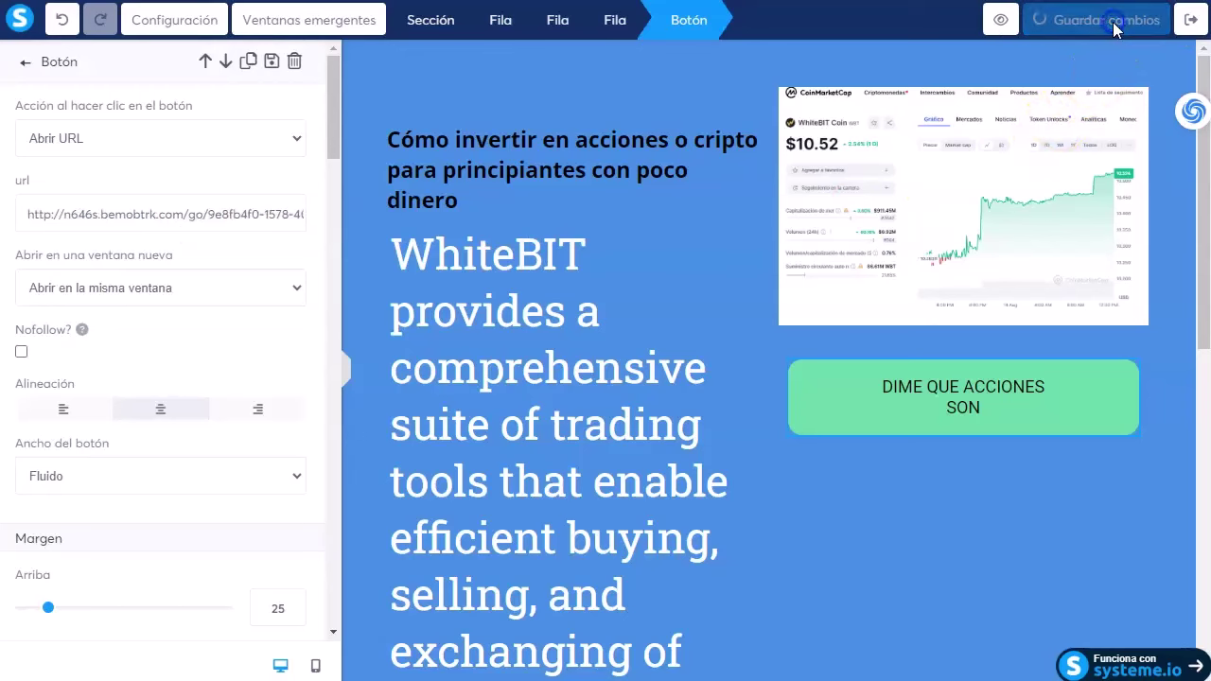
{"action": "left_click", "coordinate": [1191, 22]}
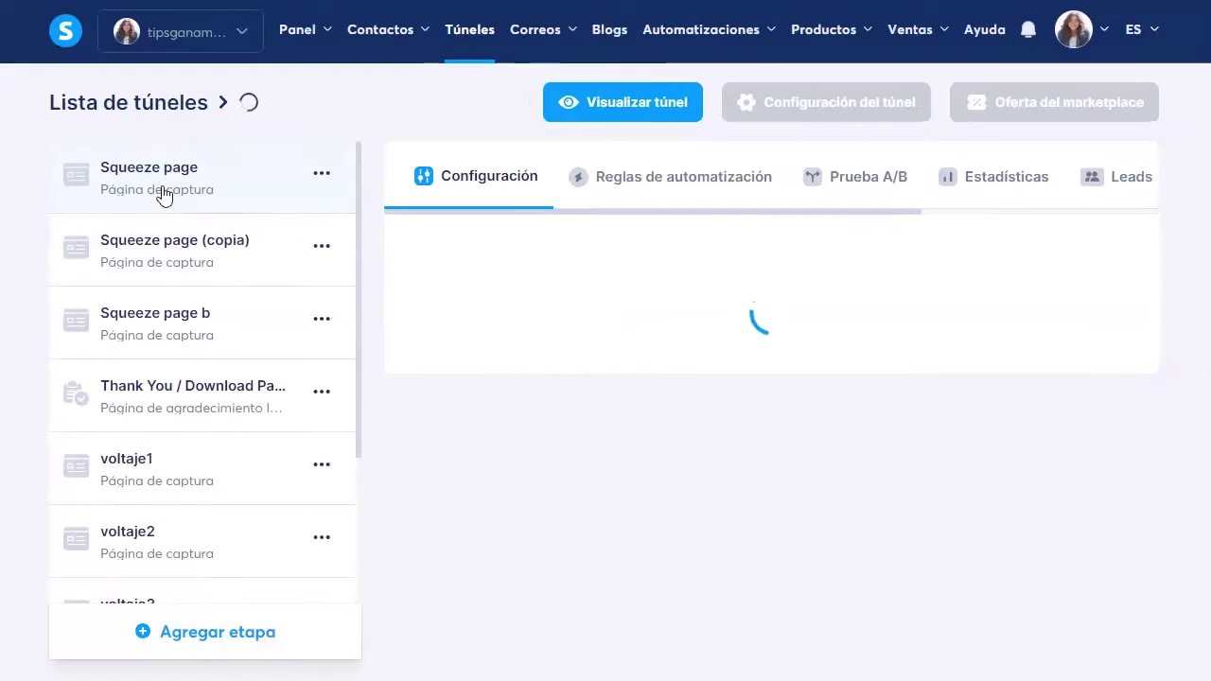
{"action": "left_click", "coordinate": [914, 376]}
{"action": "key", "text": "alt+Tab"}
{"action": "left_click", "coordinate": [625, 419]}
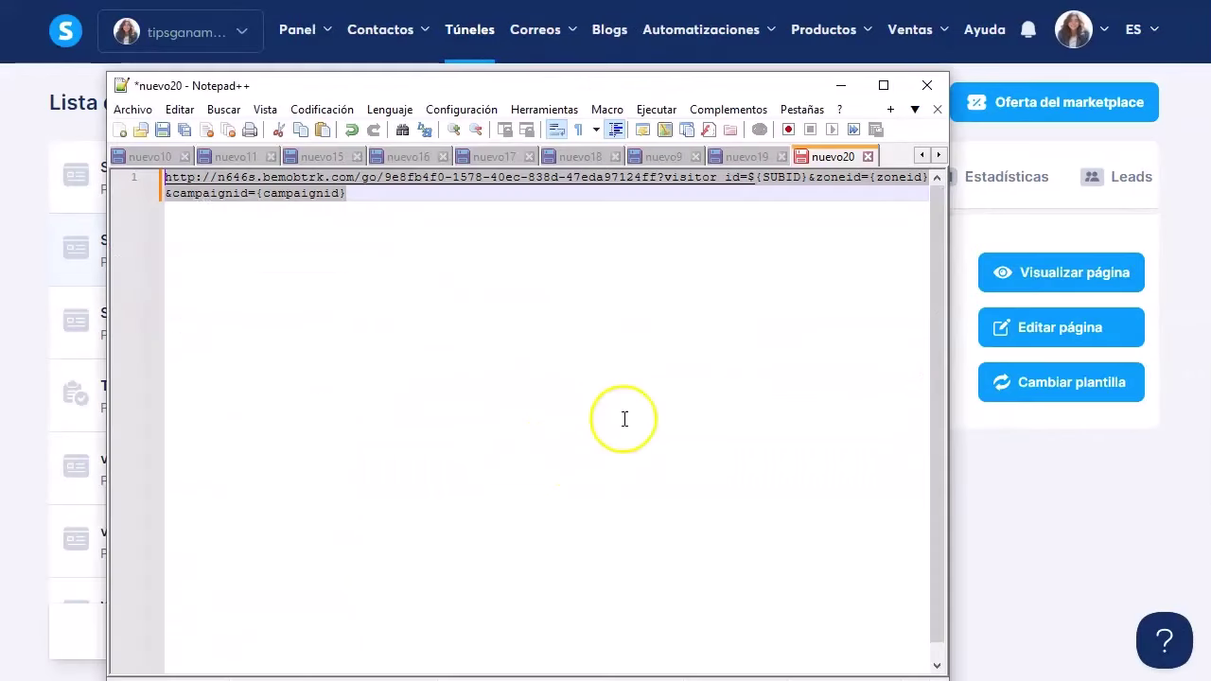
{"action": "key", "text": "Return"}
{"action": "key", "text": "Return"}
{"action": "type", "text": "Para p"}
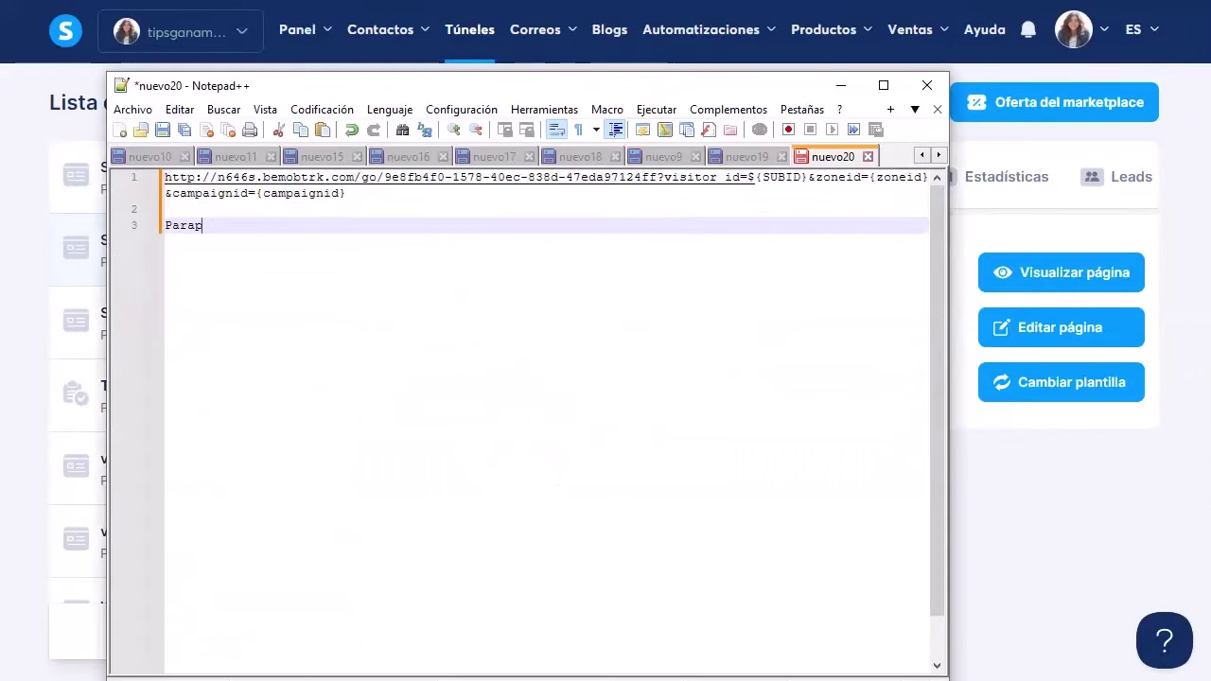
{"action": "type", "text": "ropeller"}
{"action": "key", "text": "Return"}
{"action": "type", "text": "https://tipsganamas.systeme.io/94945b34-e45e8515"}
{"action": "key", "text": "Return"}
{"action": "key", "text": "Return"}
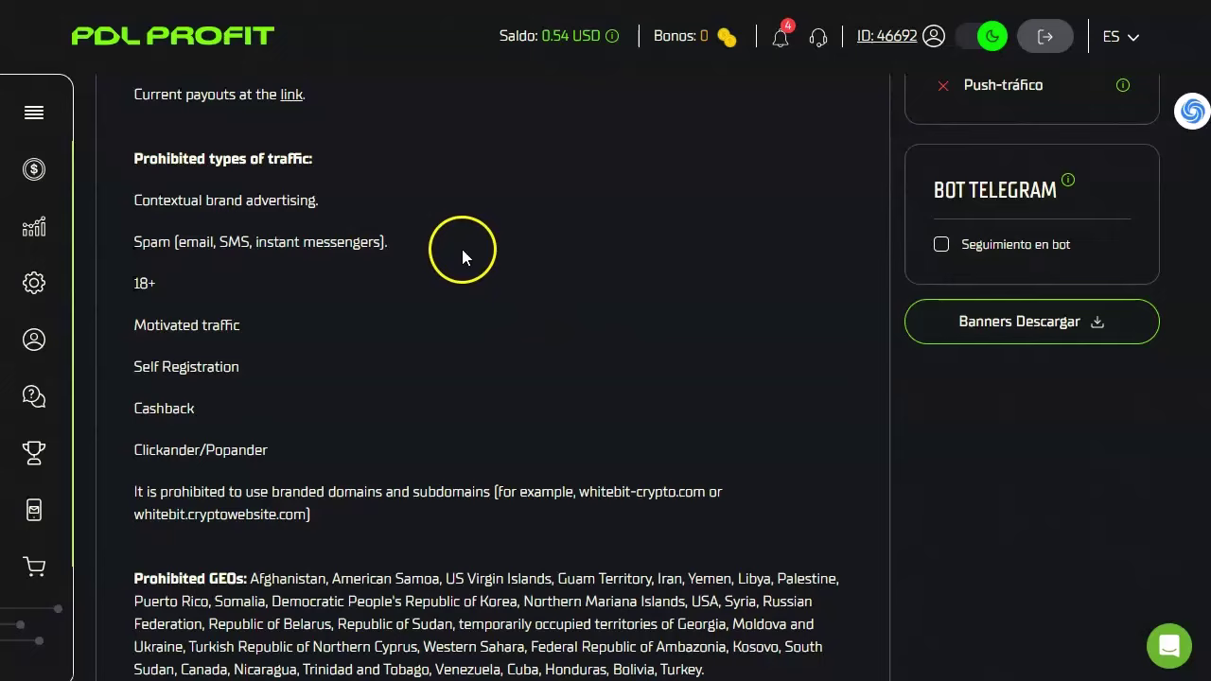
Copy the Whitebit WW offer link from PDL Profit into the nuevo20 note under the heading "Enlace directo."
{"action": "scroll", "coordinate": [324, 354], "scroll_direction": "down", "scroll_amount": 10}
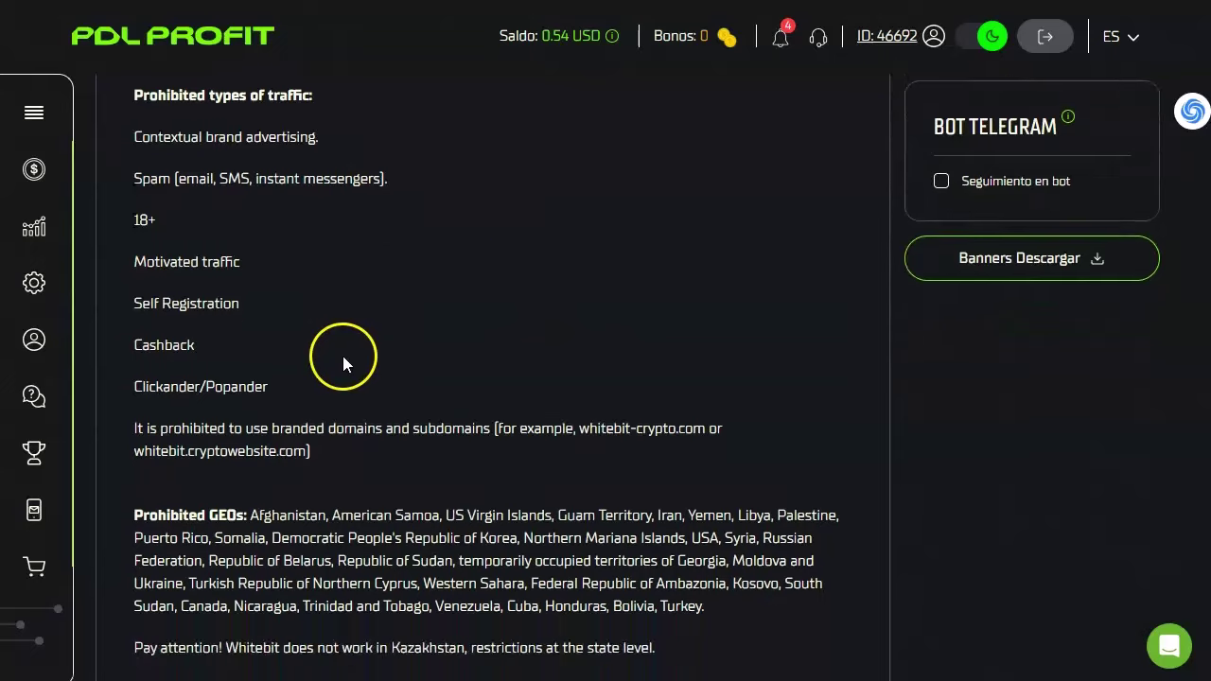
{"action": "left_click", "coordinate": [841, 187]}
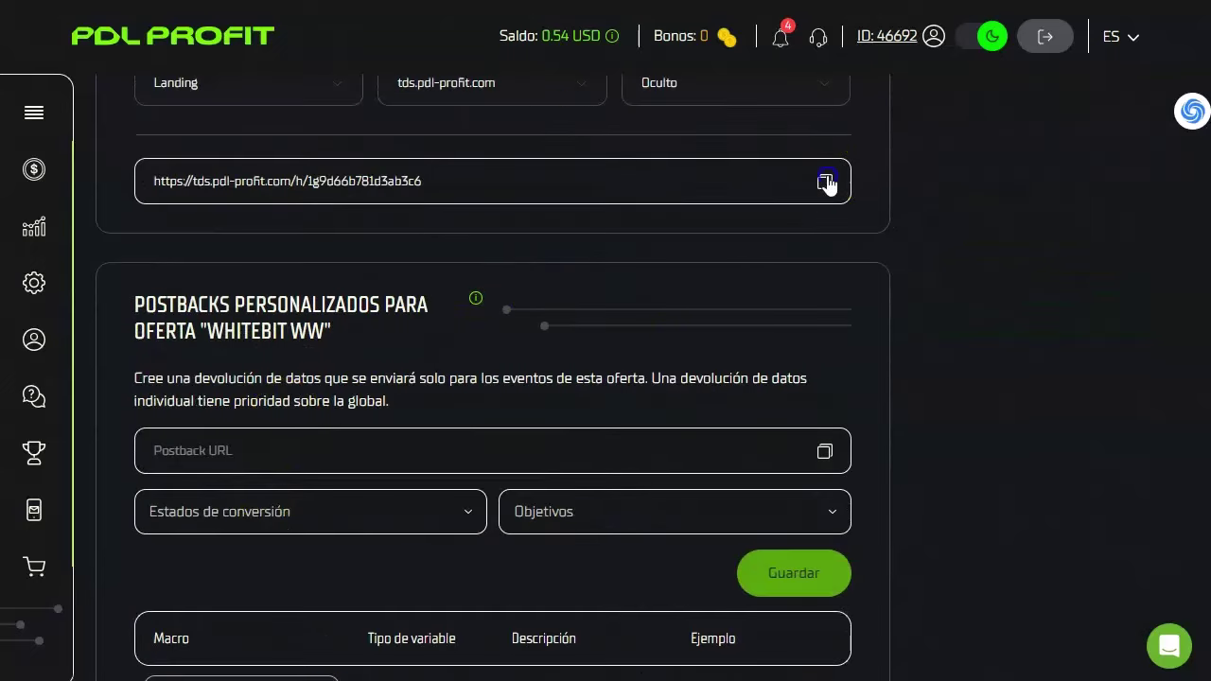
{"action": "left_click", "coordinate": [606, 384]}
{"action": "key", "text": "alt+Tab"}
{"action": "key", "text": "ctrl+v"}
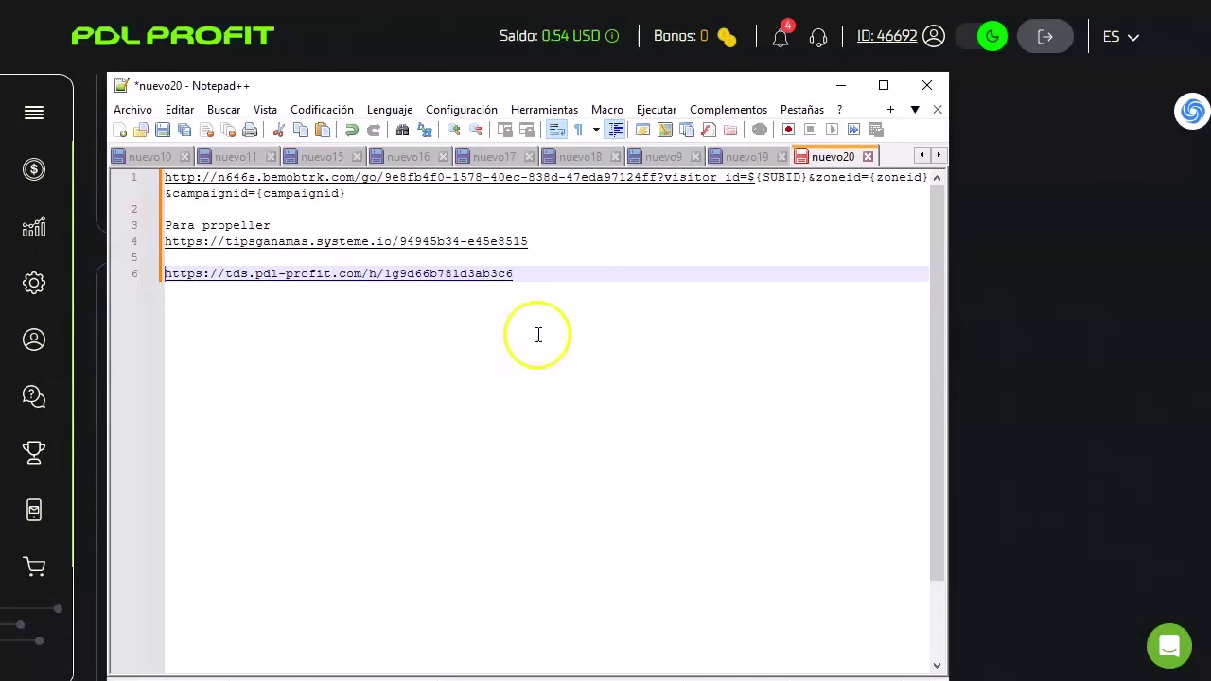
{"action": "key", "text": "Return"}
{"action": "key", "text": "Up"}
{"action": "type", "text": "Enla"}
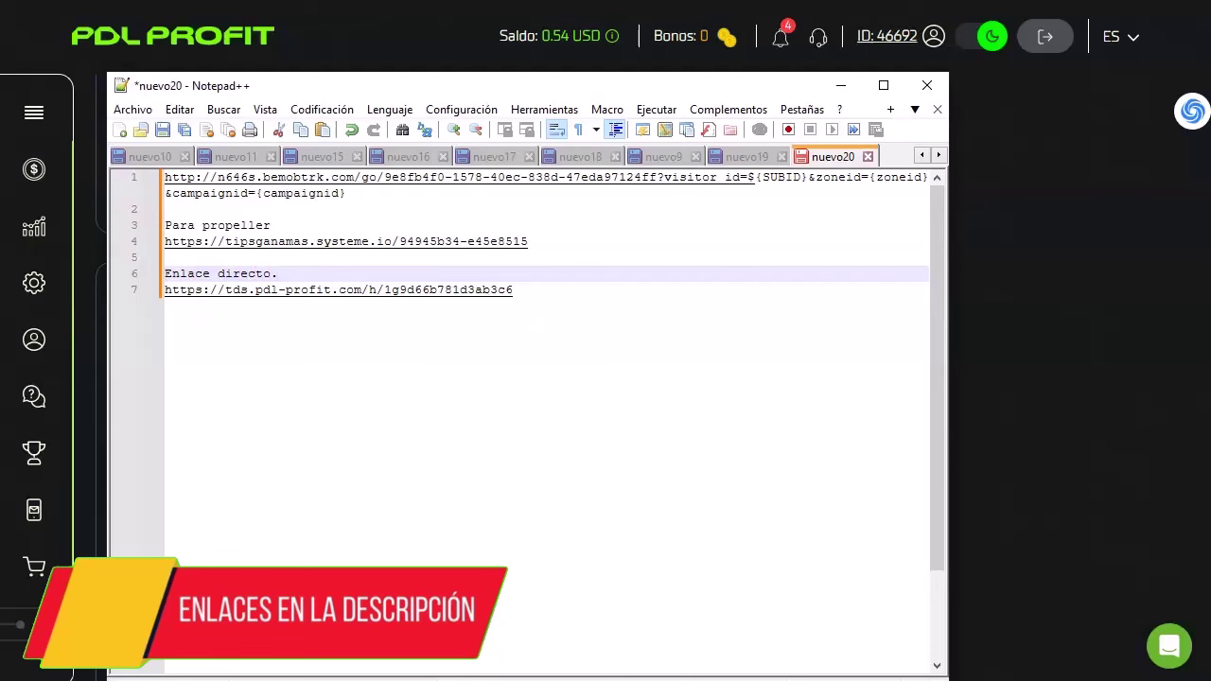
{"action": "left_click", "coordinate": [608, 486]}
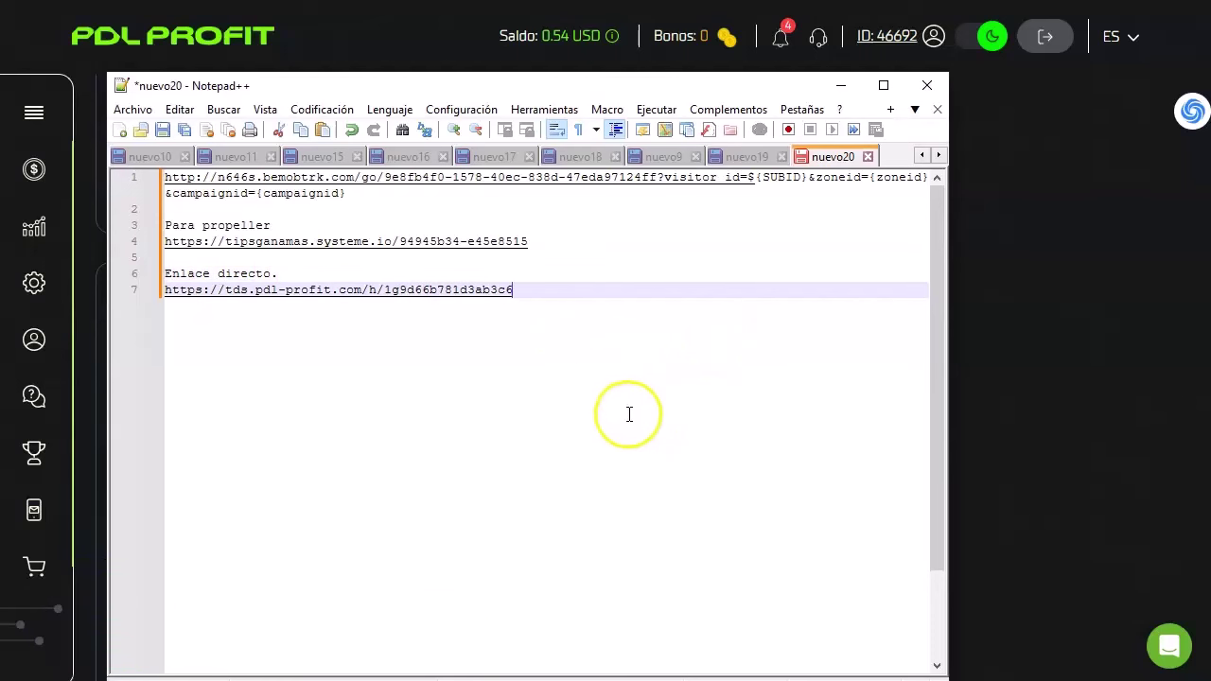
{"action": "key", "text": "Return"}
{"action": "key", "text": "Return"}
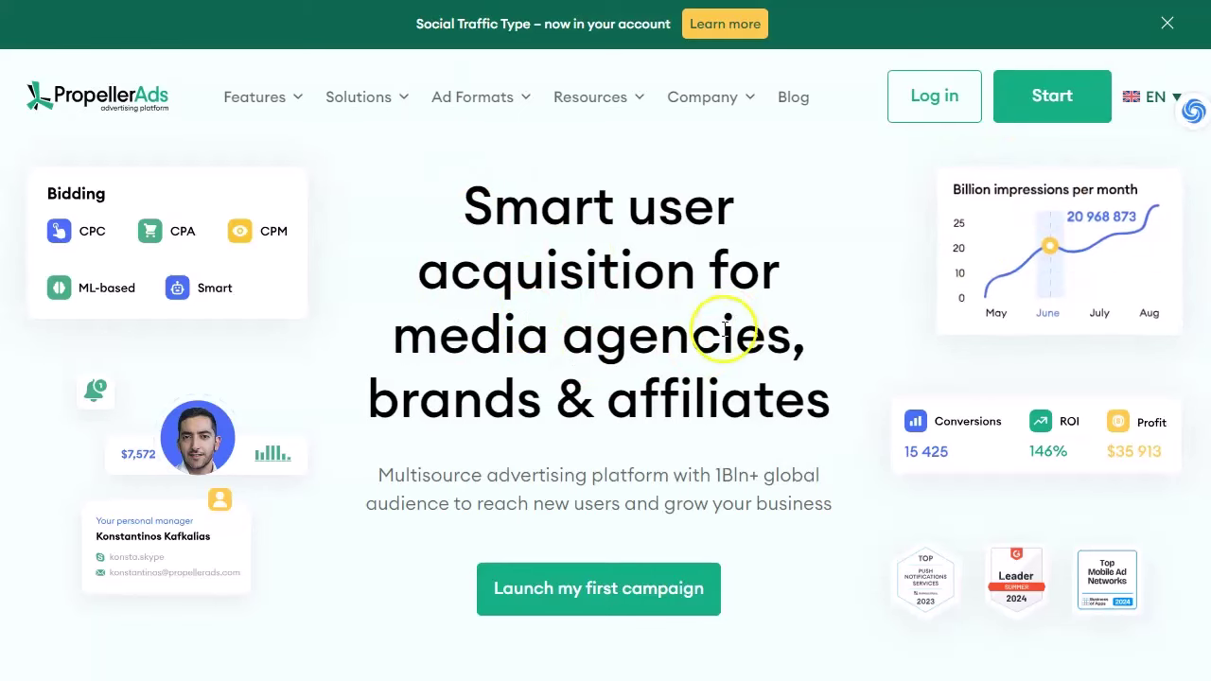
Log in to PropellerAds and start a new campaign named pdl-white-ww
{"action": "left_click", "coordinate": [939, 102]}
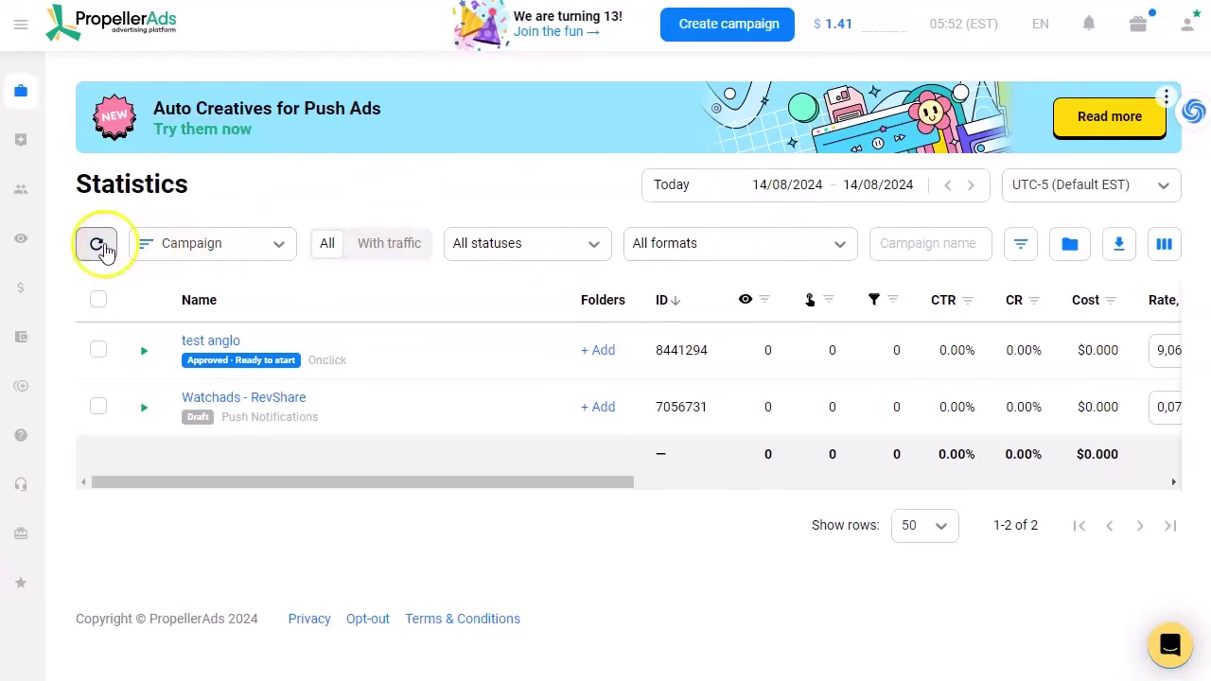
{"action": "left_click", "coordinate": [719, 26]}
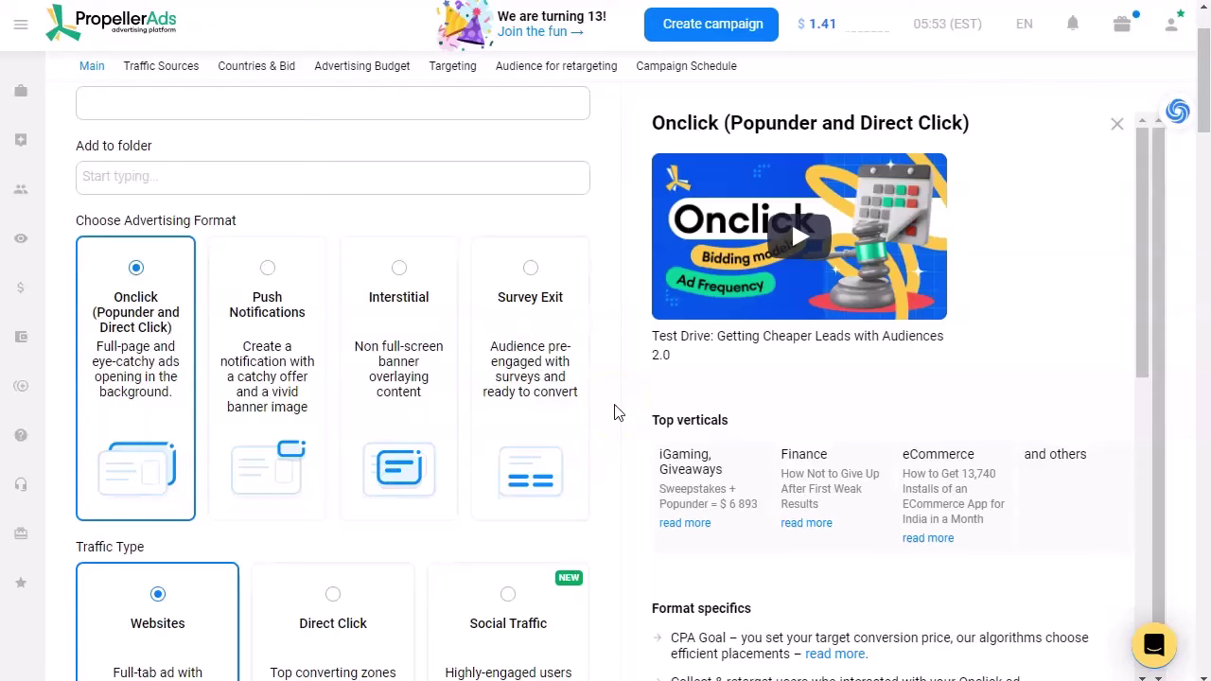
{"action": "scroll", "coordinate": [159, 246], "scroll_direction": "up", "scroll_amount": 1}
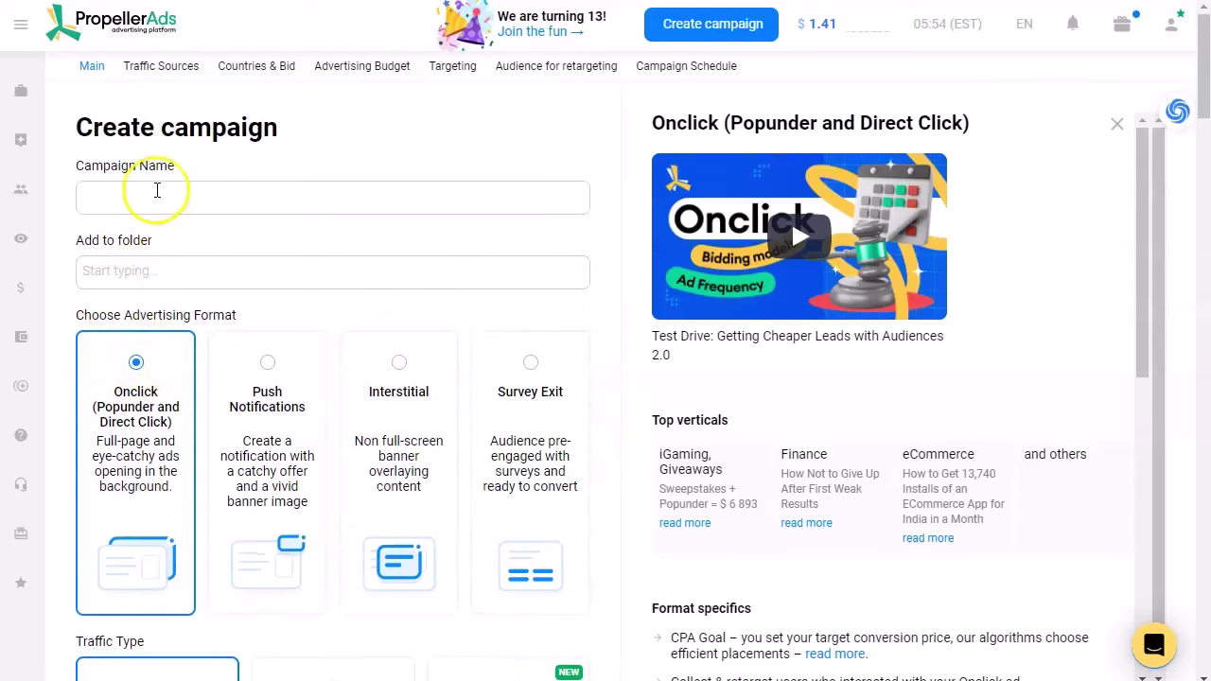
{"action": "left_click", "coordinate": [157, 190]}
{"action": "left_click", "coordinate": [227, 198]}
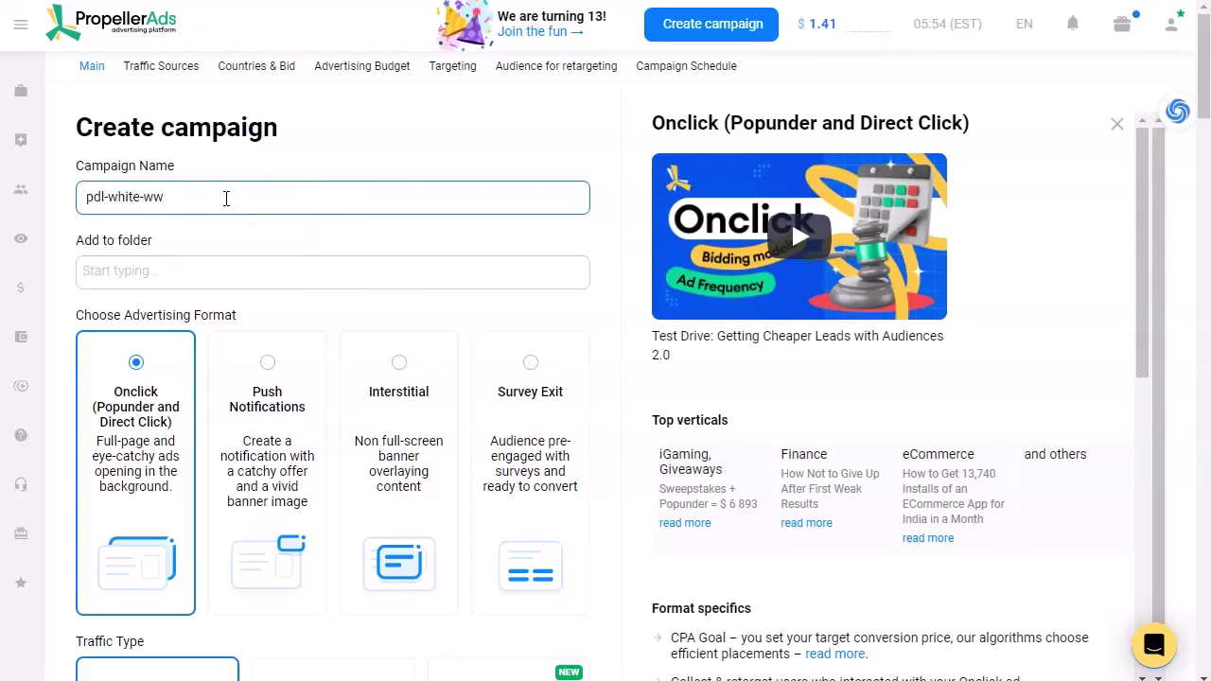
Choose Social Traffic as the campaign's traffic type and CPM as its pricing model
{"action": "scroll", "coordinate": [122, 401], "scroll_direction": "down", "scroll_amount": 2}
{"action": "scroll", "coordinate": [135, 274], "scroll_direction": "down", "scroll_amount": 2}
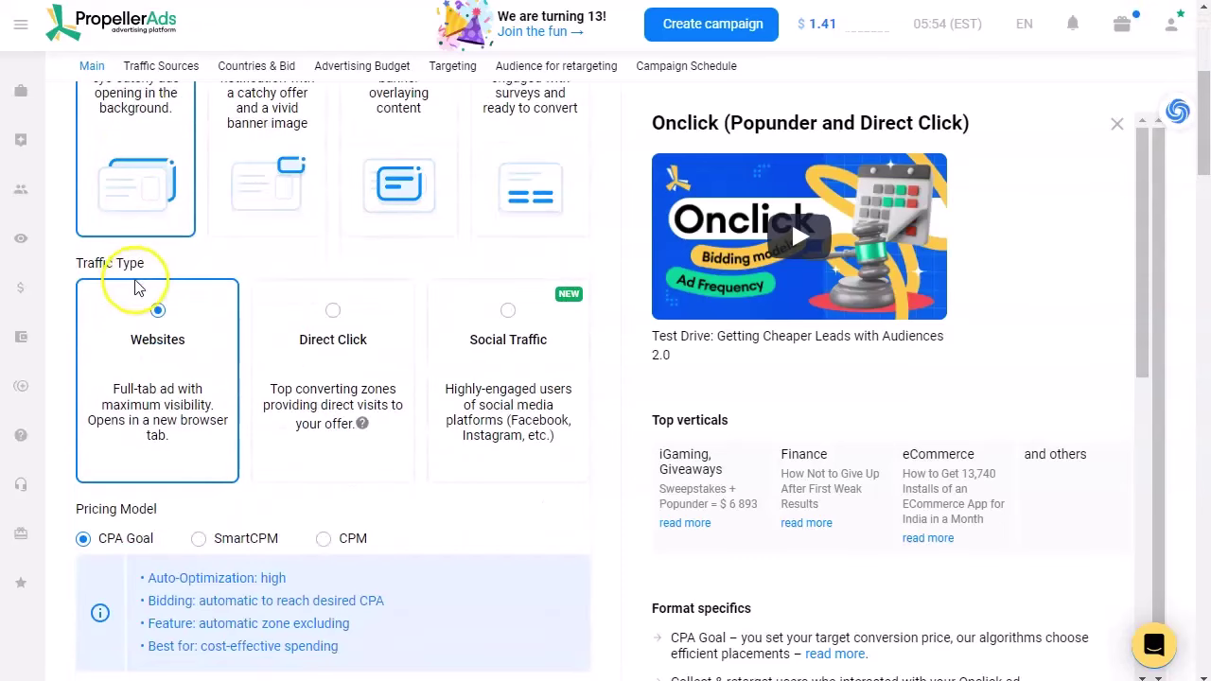
{"action": "left_click", "coordinate": [499, 400]}
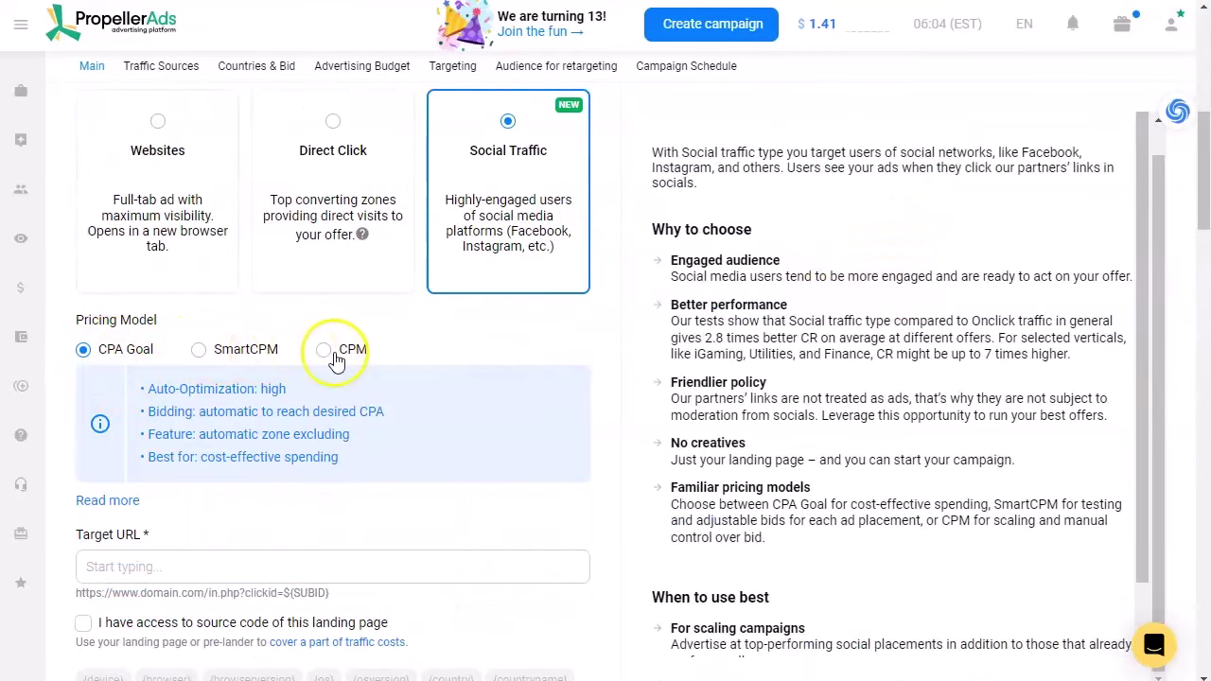
{"action": "scroll", "coordinate": [334, 357], "scroll_direction": "down", "scroll_amount": 1}
{"action": "left_click", "coordinate": [323, 258]}
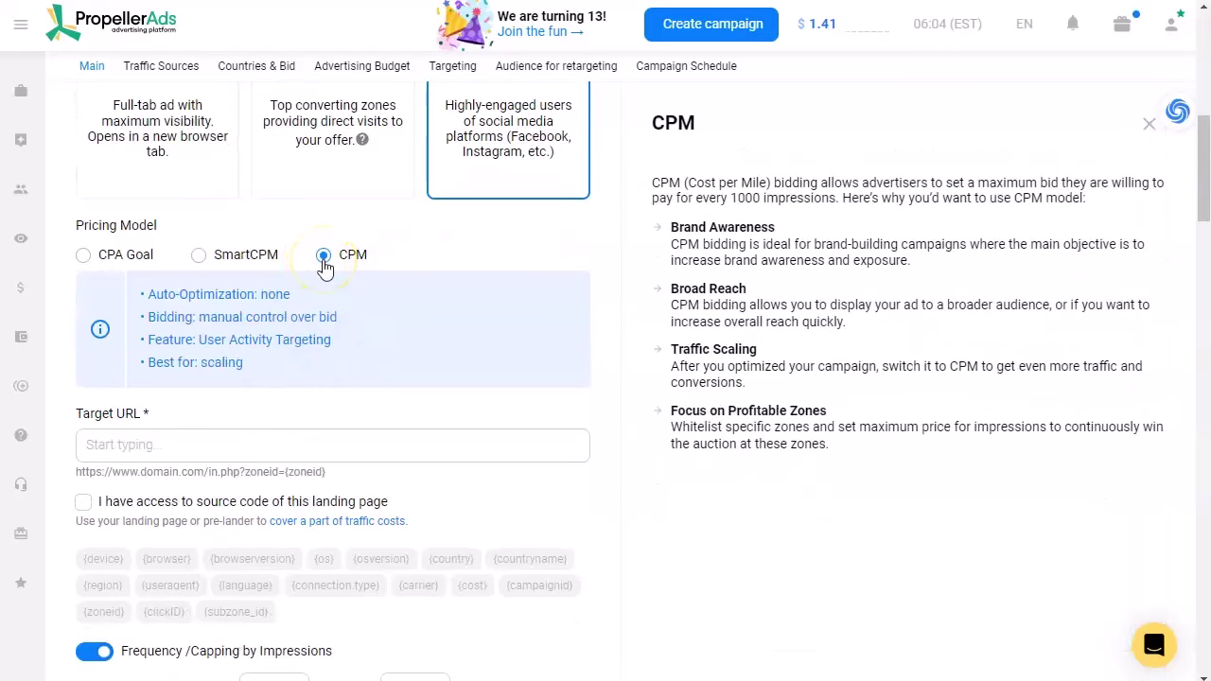
{"action": "scroll", "coordinate": [221, 346], "scroll_direction": "down", "scroll_amount": 1}
{"action": "left_click", "coordinate": [222, 350]}
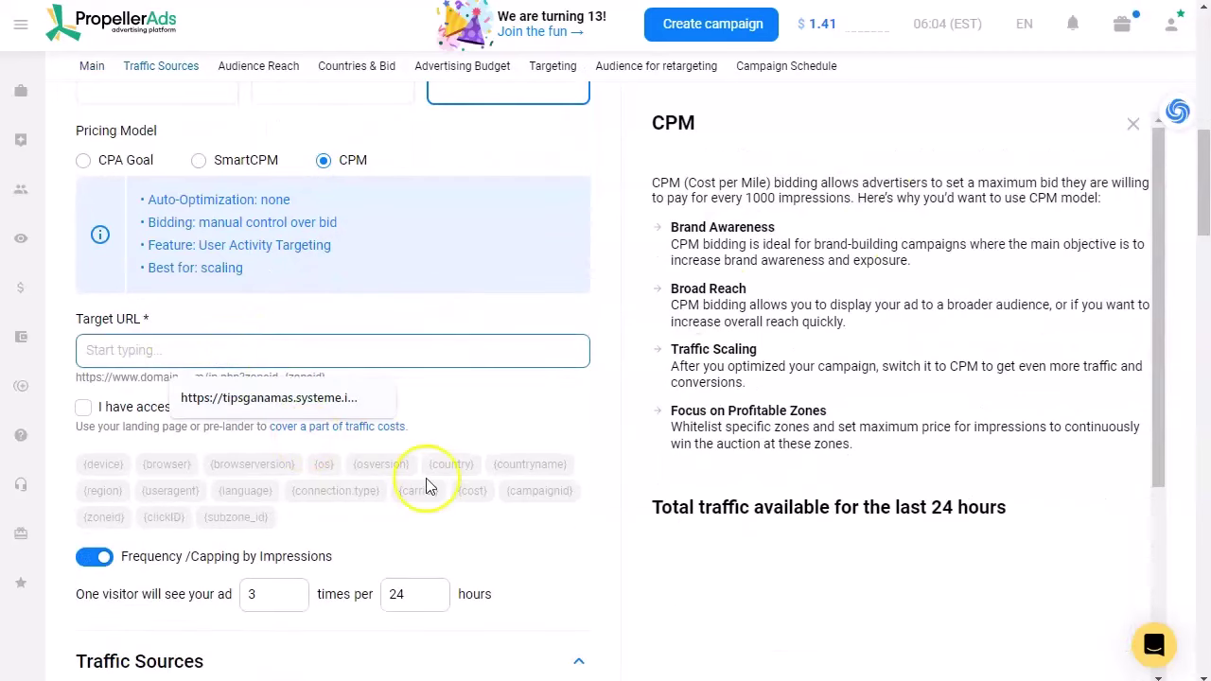
{"action": "key", "text": "alt+Tab"}
{"action": "left_click", "coordinate": [154, 241]}
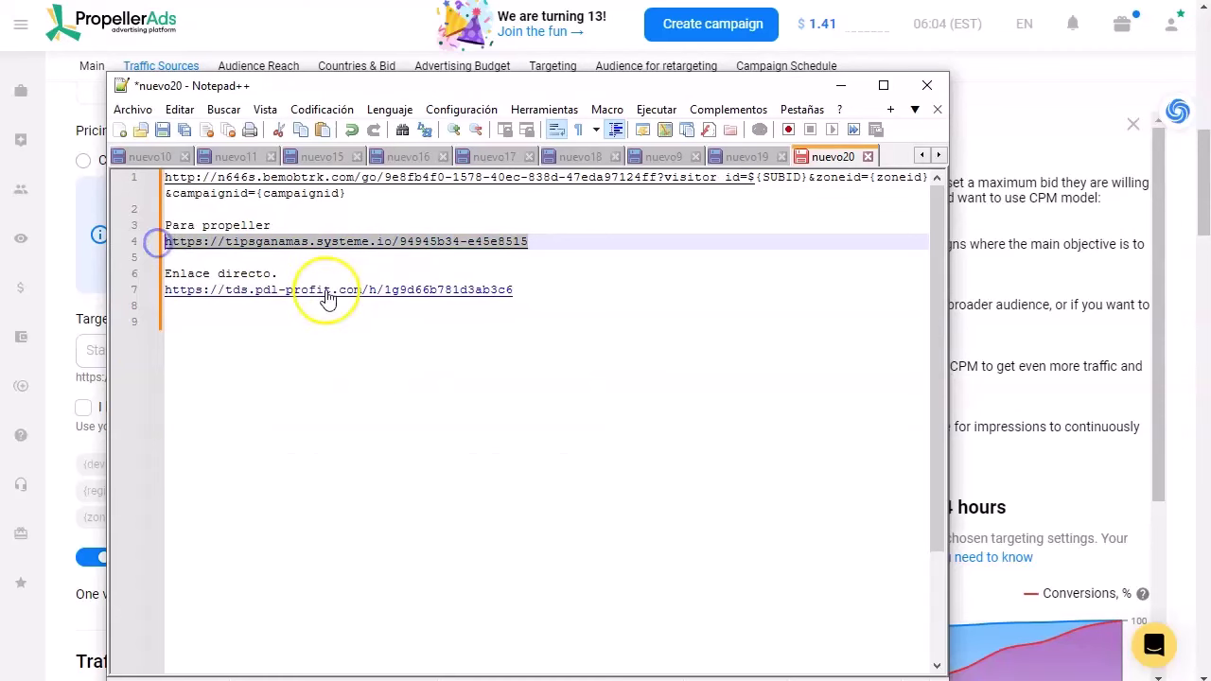
{"action": "left_click", "coordinate": [100, 348]}
{"action": "key", "text": "ctrl+v"}
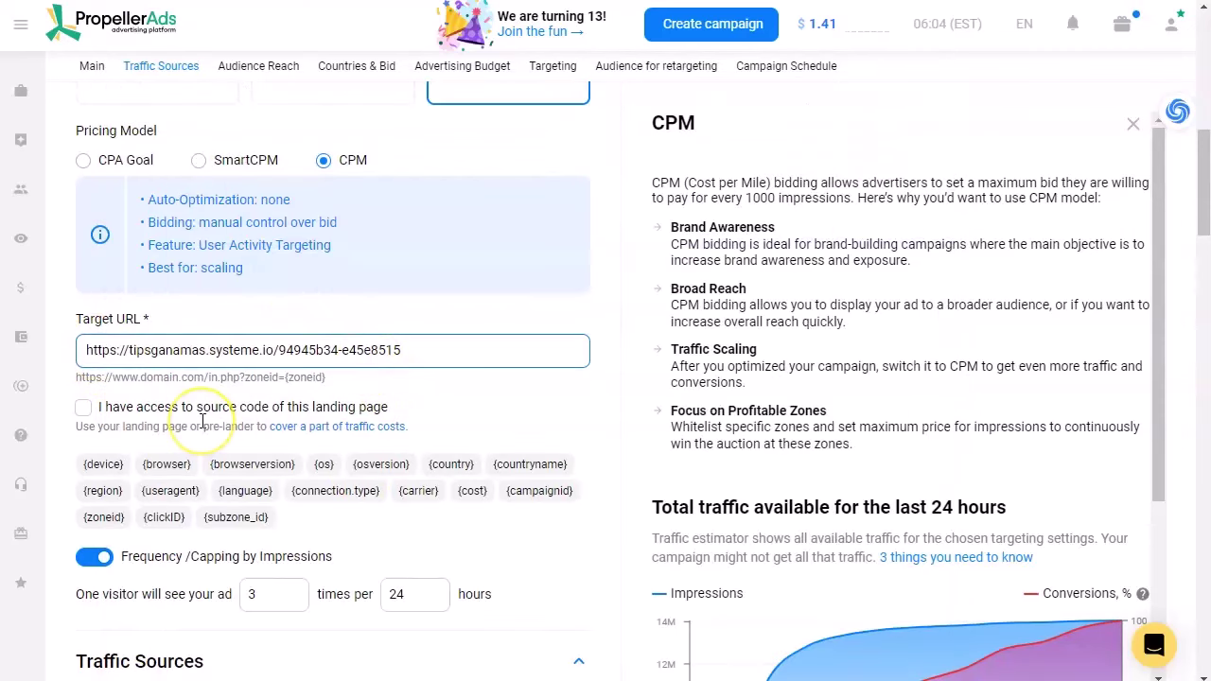
Review the campaign's frequency capping, traffic source and audience reach settings down to Countries & Bid
{"action": "scroll", "coordinate": [201, 421], "scroll_direction": "down", "scroll_amount": 1}
{"action": "scroll", "coordinate": [180, 378], "scroll_direction": "down", "scroll_amount": 3}
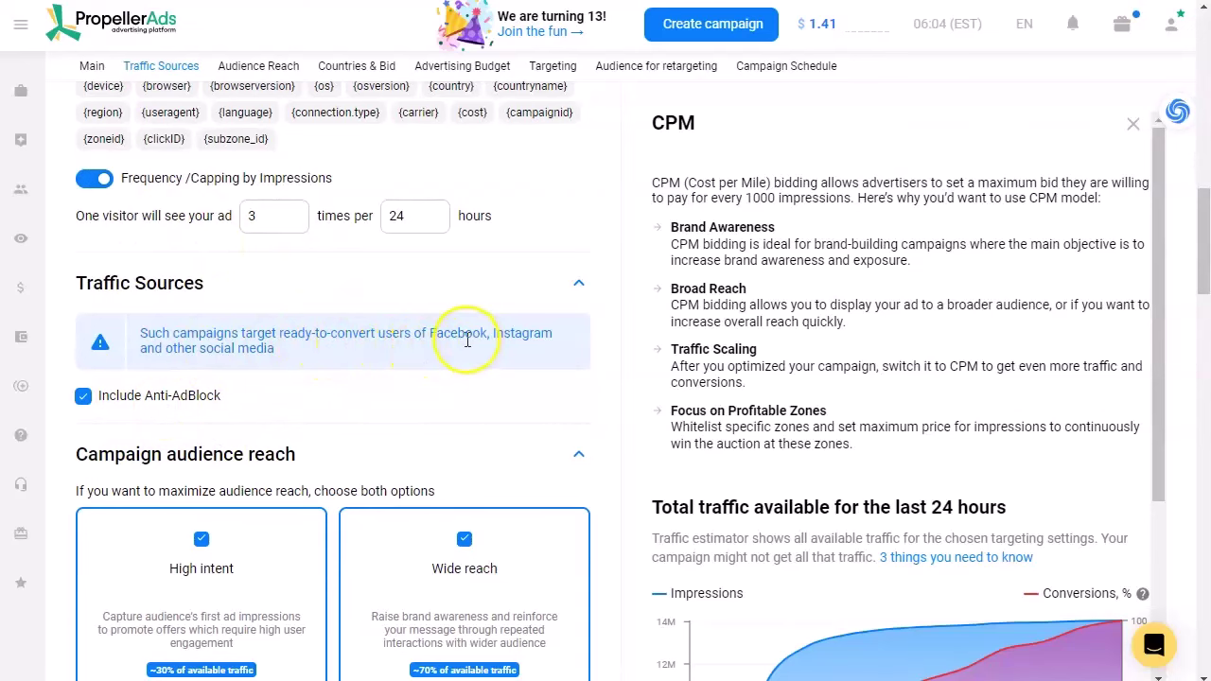
{"action": "scroll", "coordinate": [319, 394], "scroll_direction": "down", "scroll_amount": 2}
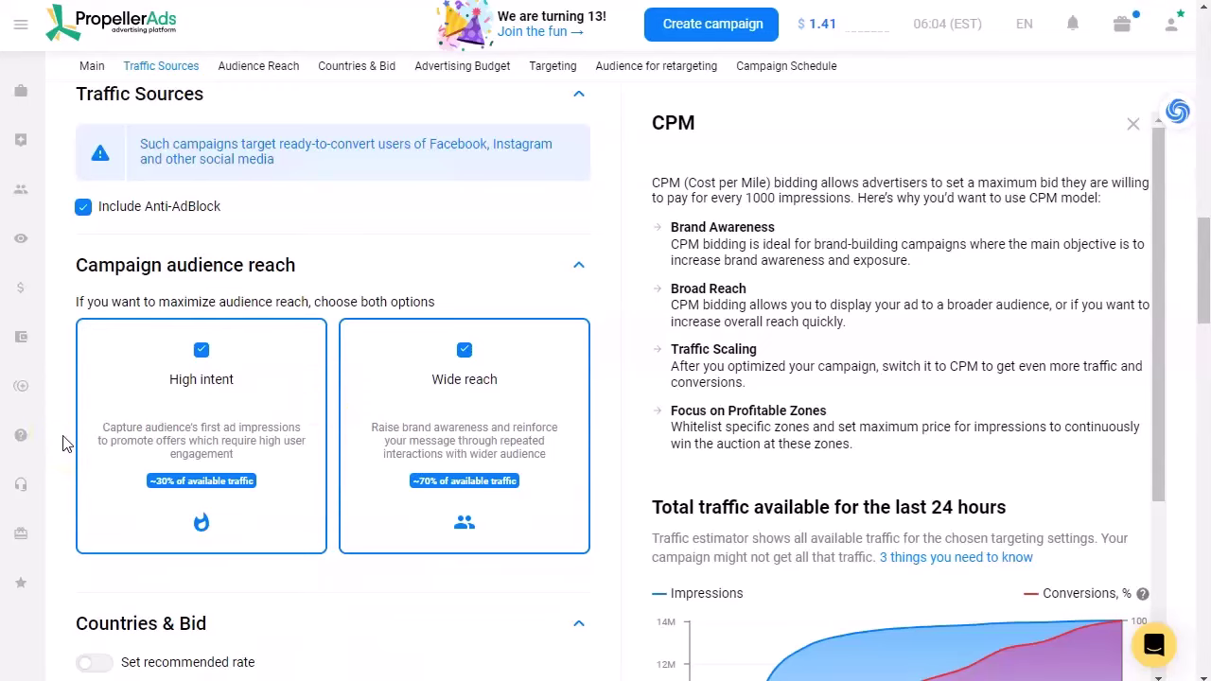
{"action": "scroll", "coordinate": [60, 443], "scroll_direction": "down", "scroll_amount": 2}
{"action": "scroll", "coordinate": [62, 444], "scroll_direction": "down", "scroll_amount": 2}
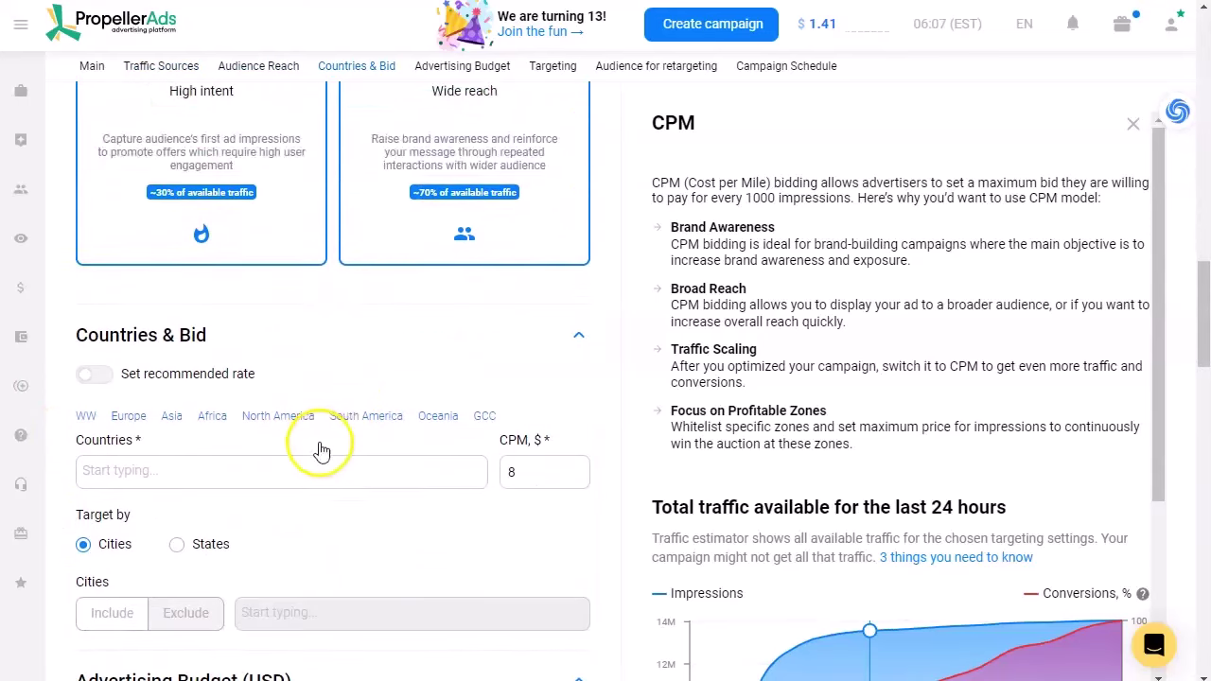
{"action": "scroll", "coordinate": [318, 448], "scroll_direction": "down", "scroll_amount": 1}
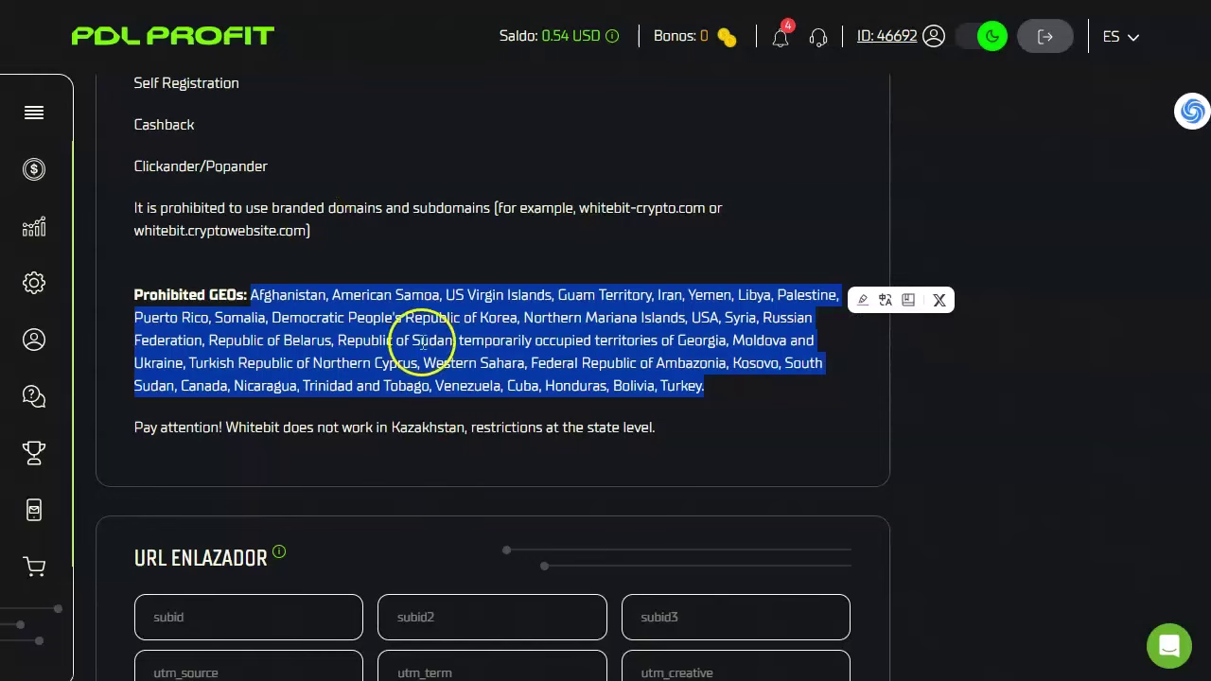
Check the offer's payouts sheet and target Colombia, Mexico, Honduras, Guatemala, Costa Rica, Panama, Peru, Dominican Republic, Paraguay, El Salvador and Chile
{"action": "scroll", "coordinate": [368, 285], "scroll_direction": "up", "scroll_amount": 3}
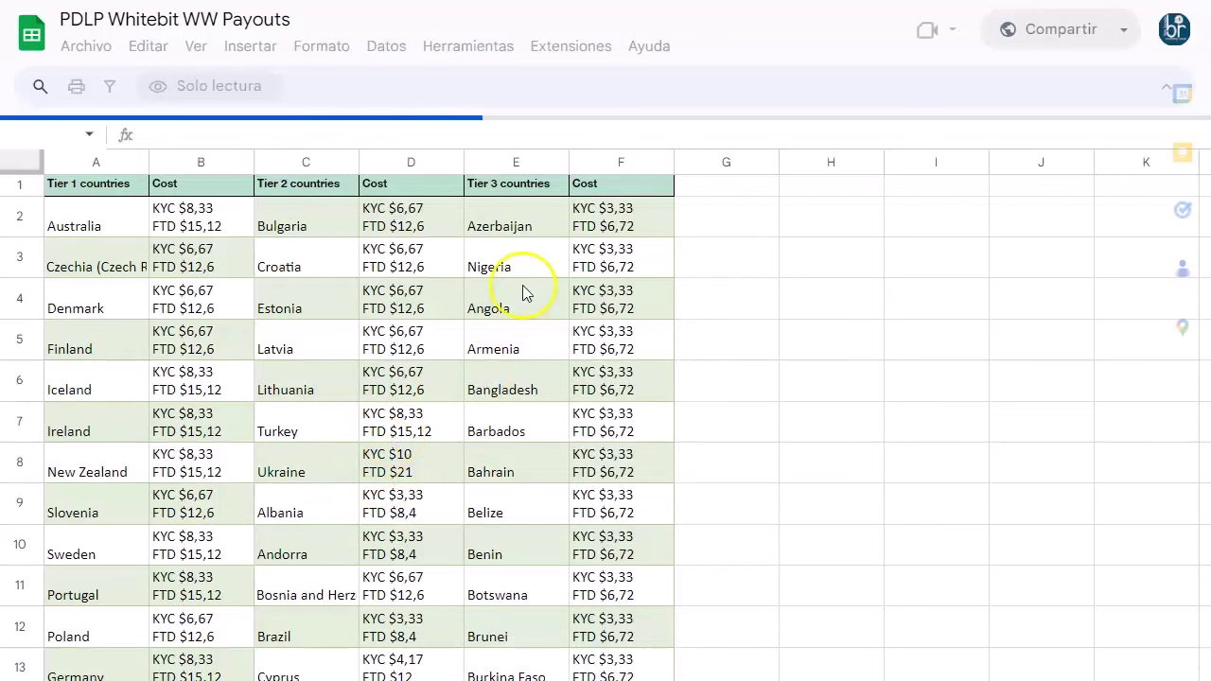
{"action": "scroll", "coordinate": [487, 440], "scroll_direction": "down", "scroll_amount": 3}
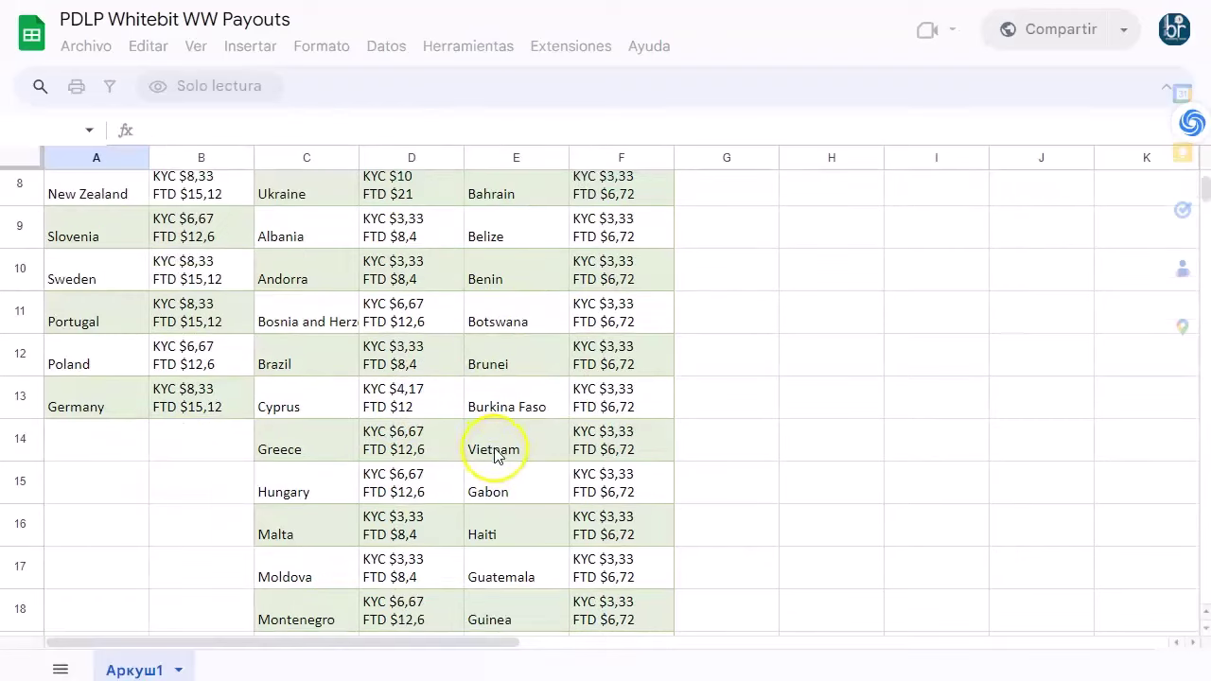
{"action": "scroll", "coordinate": [498, 459], "scroll_direction": "down", "scroll_amount": 3}
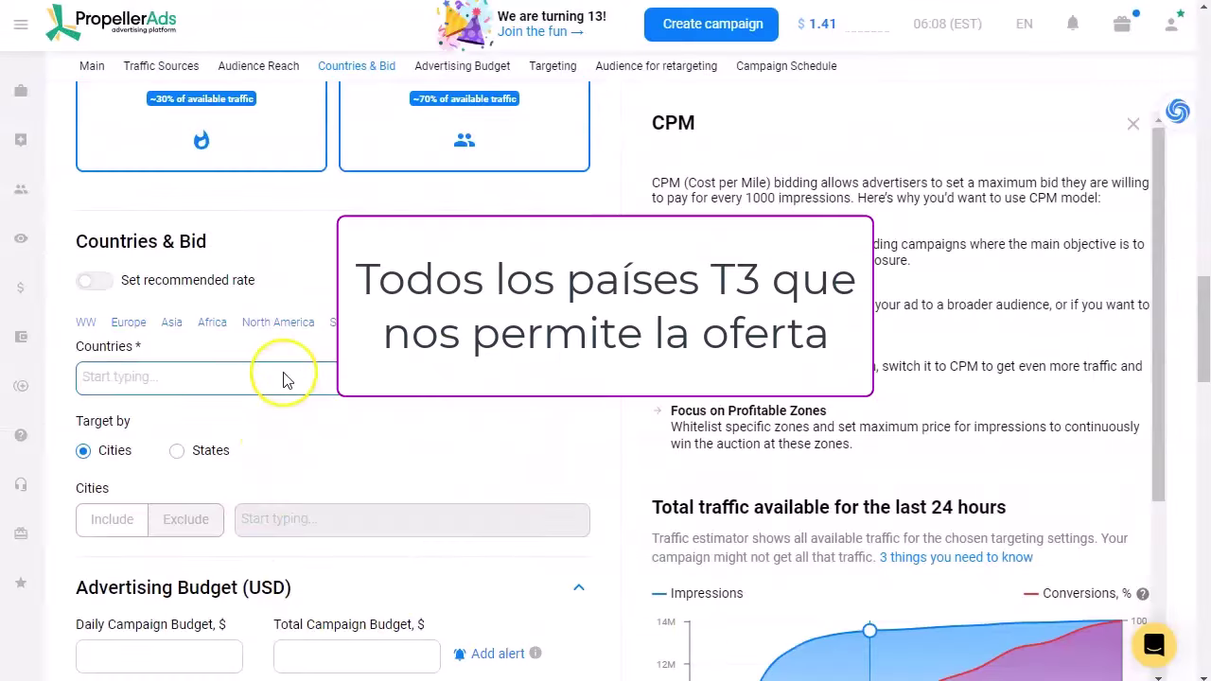
{"action": "type", "text": "c"}
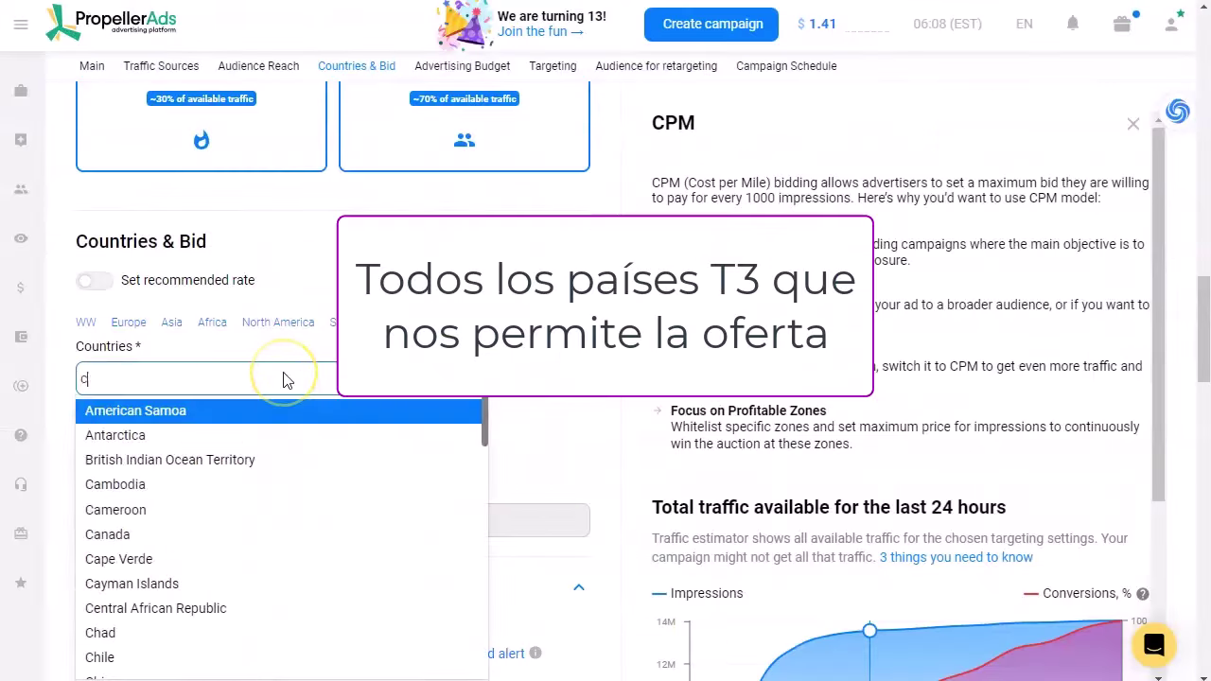
{"action": "type", "text": "ol"}
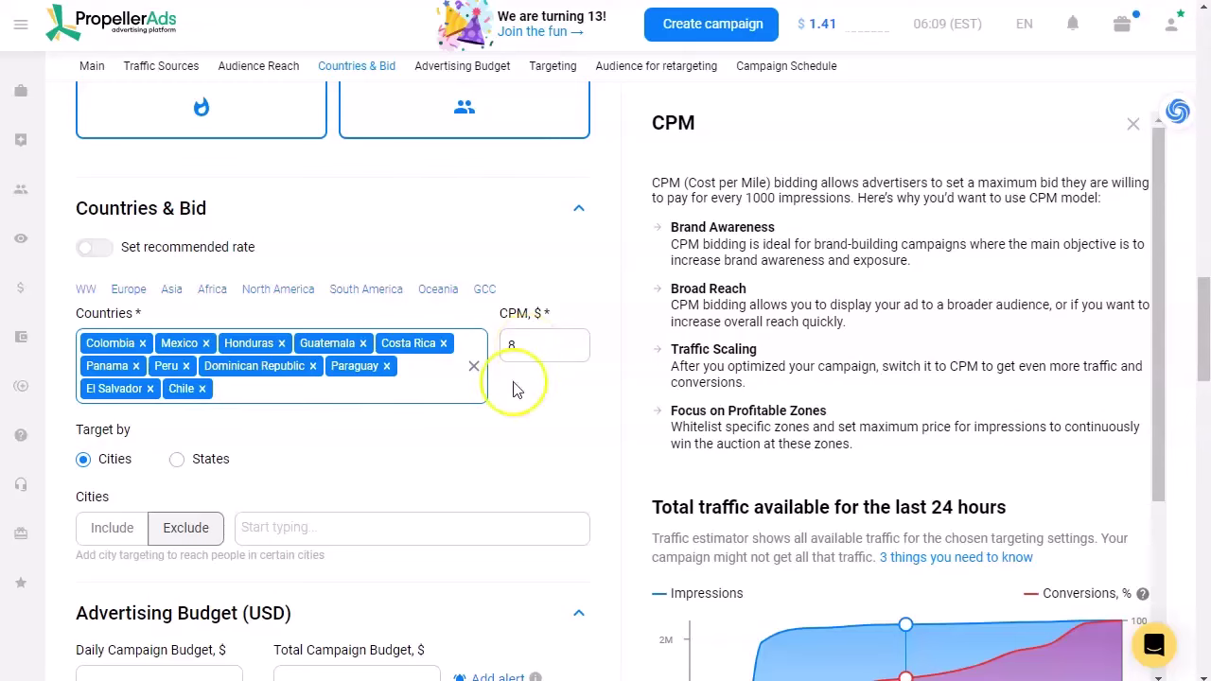
Set the campaign's daily budget to $30 and its total budget to $100
{"action": "scroll", "coordinate": [308, 441], "scroll_direction": "down", "scroll_amount": 4}
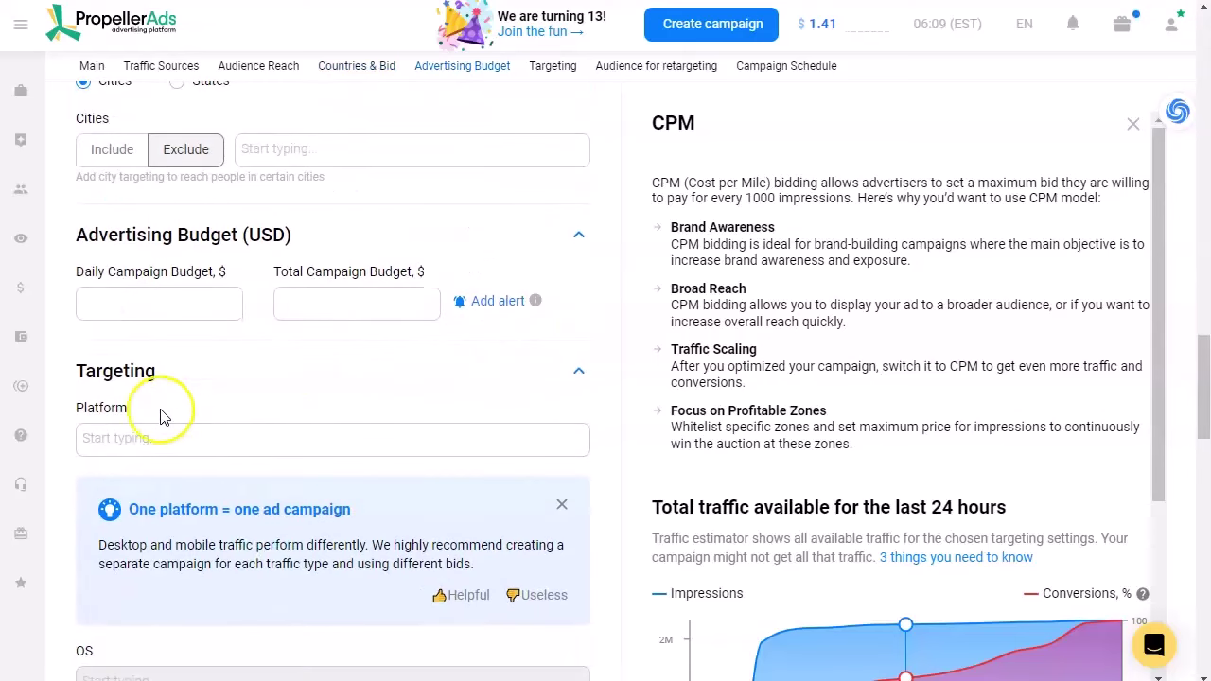
{"action": "left_click", "coordinate": [144, 301]}
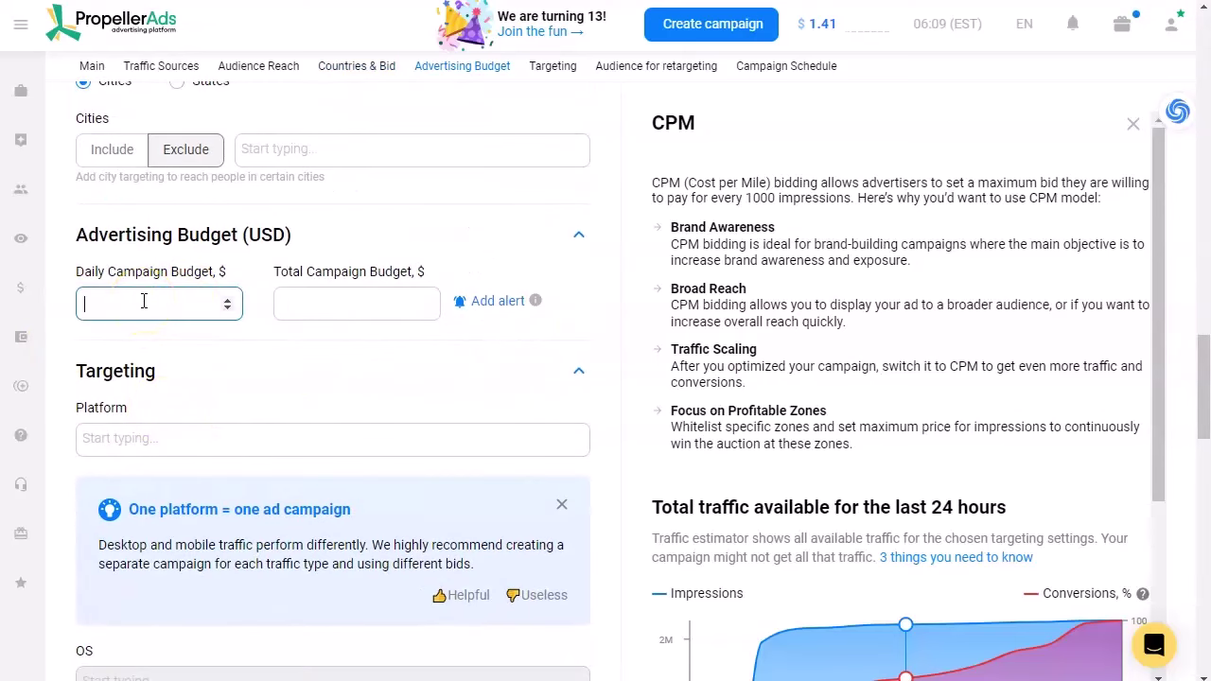
{"action": "type", "text": "30"}
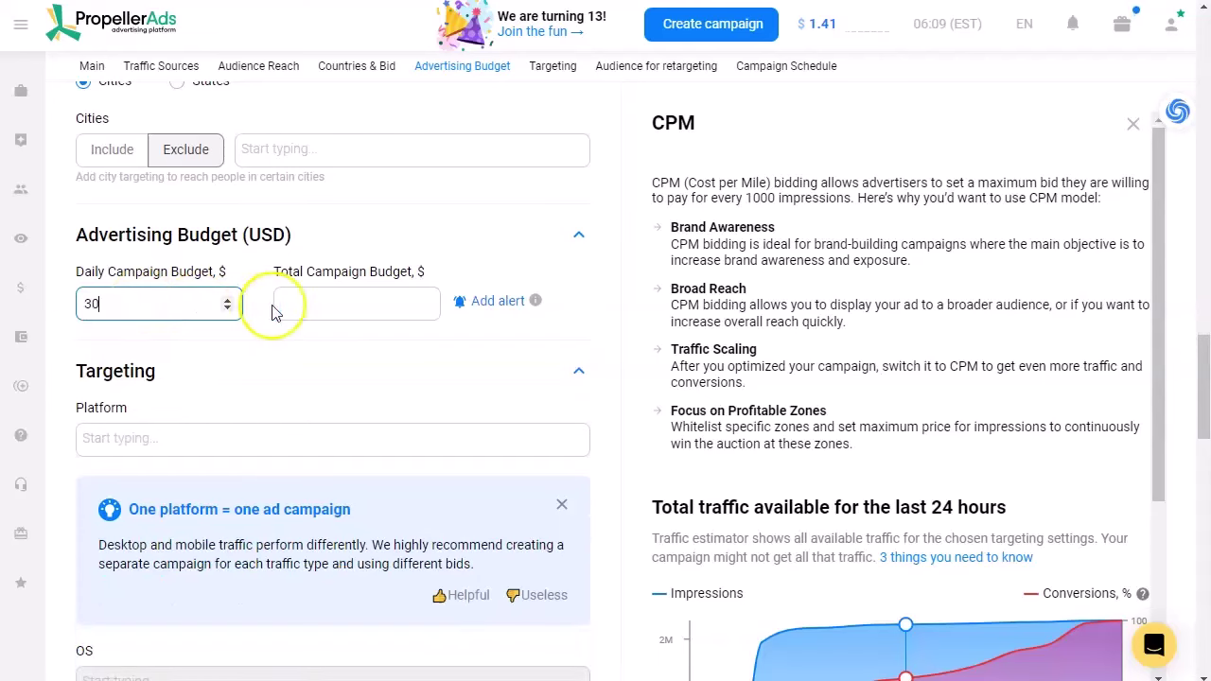
{"action": "left_click", "coordinate": [338, 308]}
{"action": "type", "text": "100"}
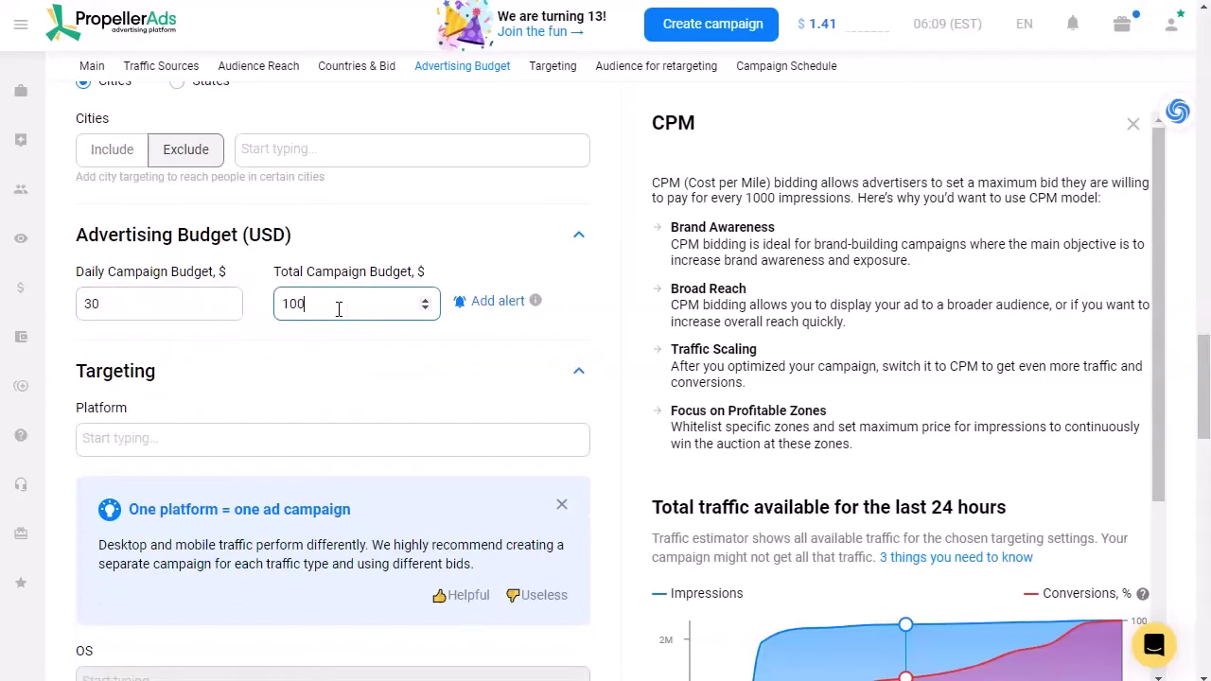
Target the campaign at the Mobile platform and the Android operating system
{"action": "scroll", "coordinate": [218, 347], "scroll_direction": "down", "scroll_amount": 1}
{"action": "left_click", "coordinate": [155, 343]}
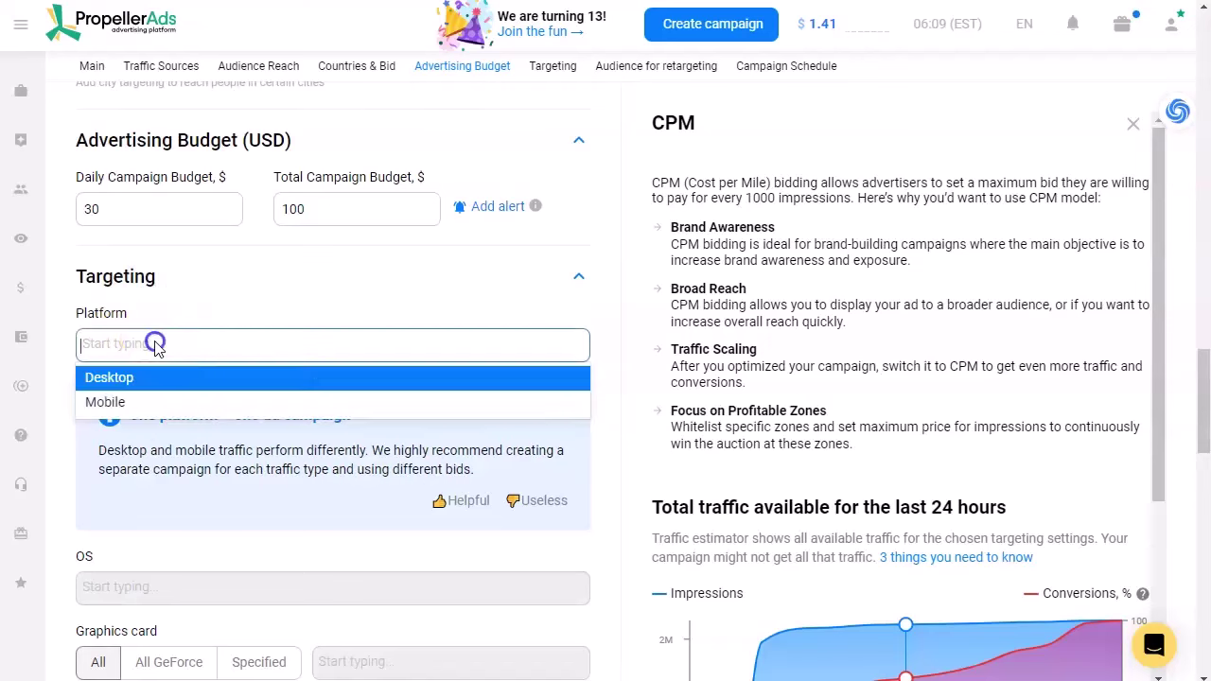
{"action": "left_click", "coordinate": [122, 409]}
{"action": "scroll", "coordinate": [142, 426], "scroll_direction": "down", "scroll_amount": 3}
{"action": "left_click", "coordinate": [154, 441]}
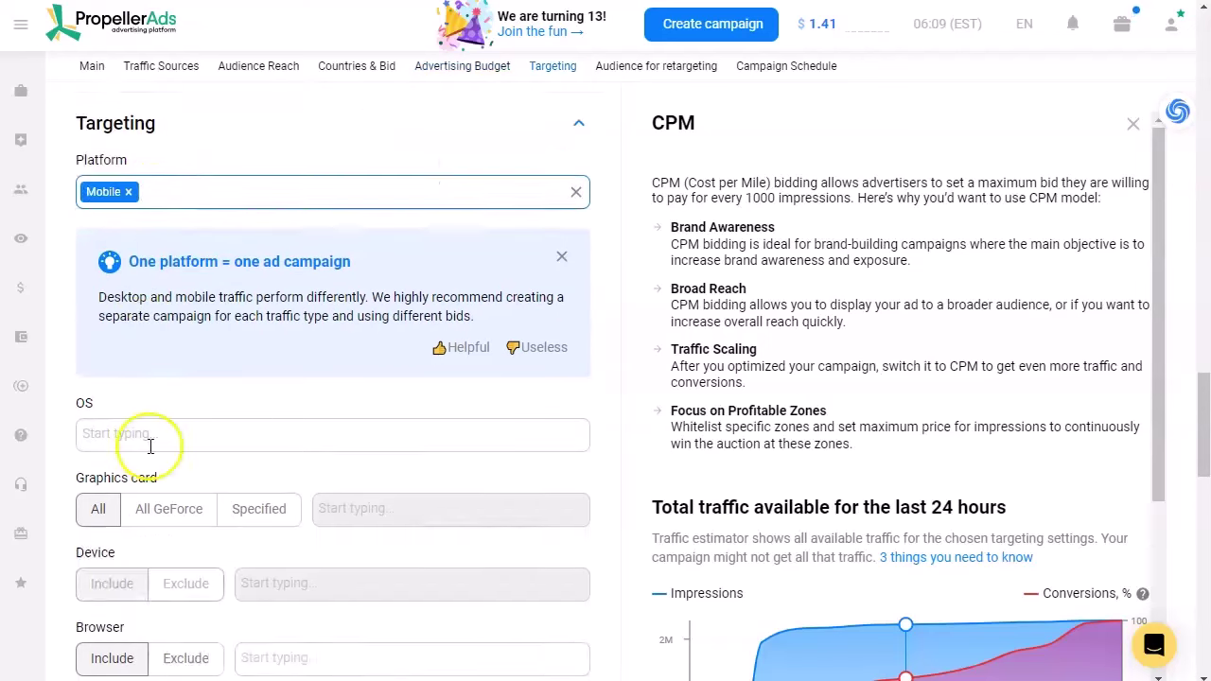
{"action": "left_click", "coordinate": [161, 340]}
{"action": "scroll", "coordinate": [151, 312], "scroll_direction": "down", "scroll_amount": 2}
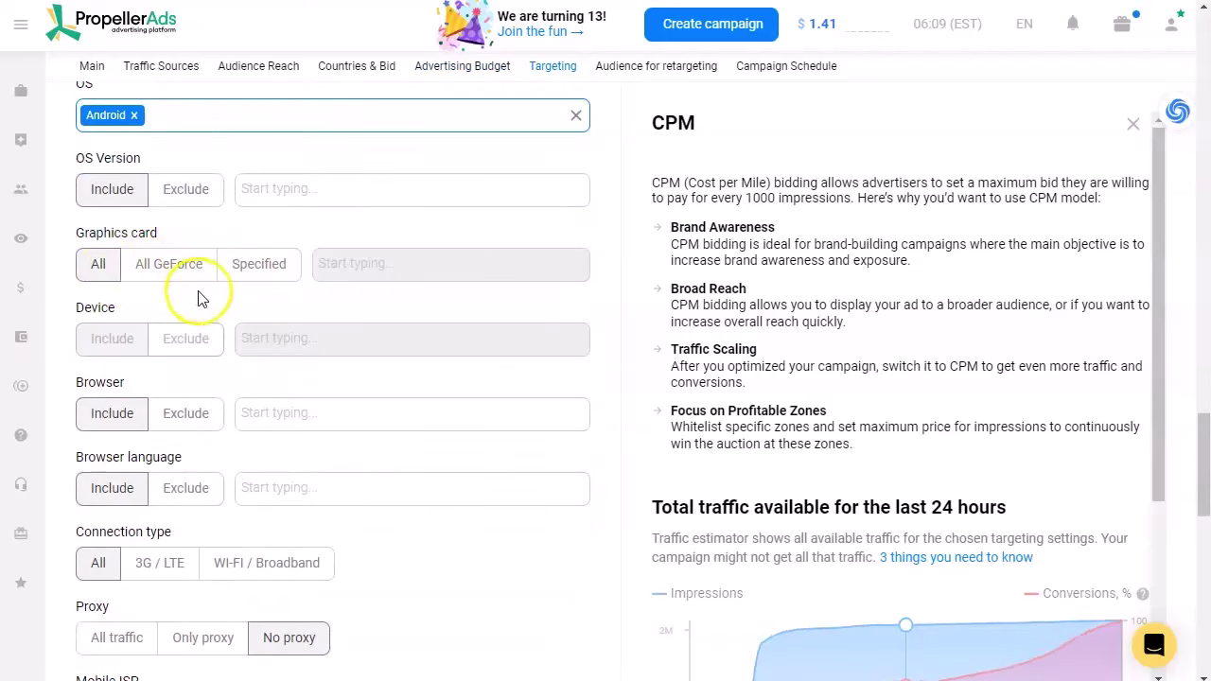
Turn off automatic start after moderation, accept the Quality Guidelines declaration and send the campaign to review
{"action": "scroll", "coordinate": [181, 346], "scroll_direction": "down", "scroll_amount": 3}
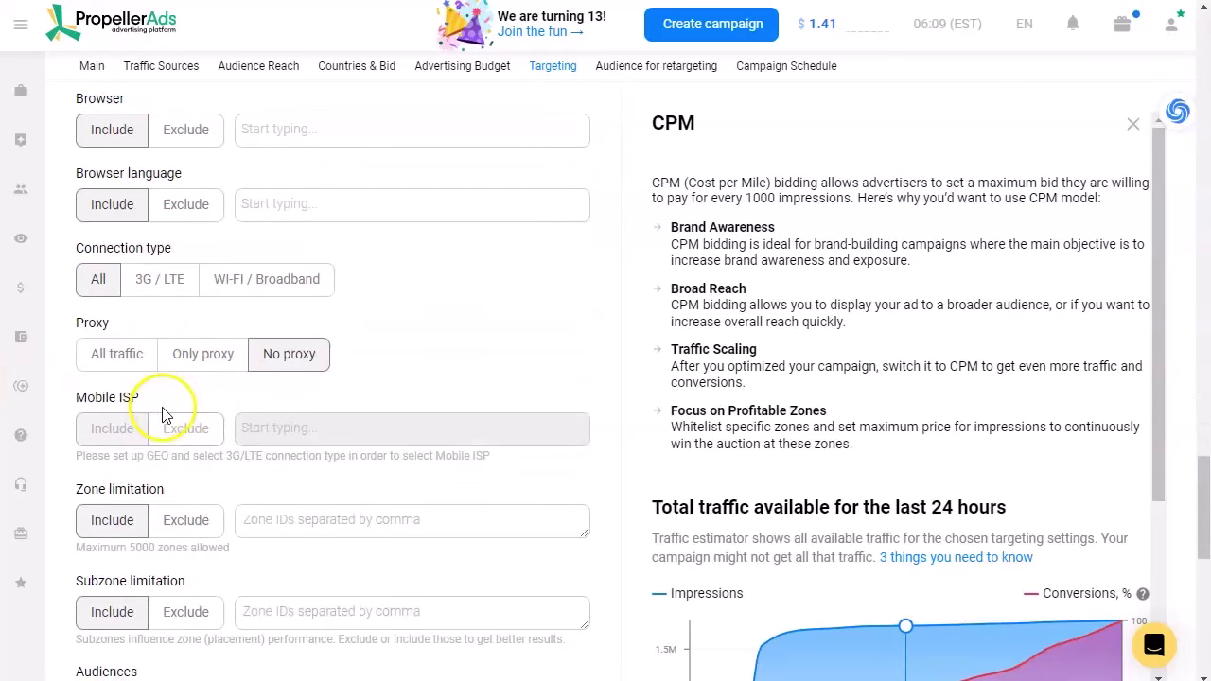
{"action": "scroll", "coordinate": [1003, 491], "scroll_direction": "down", "scroll_amount": 1}
{"action": "scroll", "coordinate": [993, 468], "scroll_direction": "down", "scroll_amount": 1}
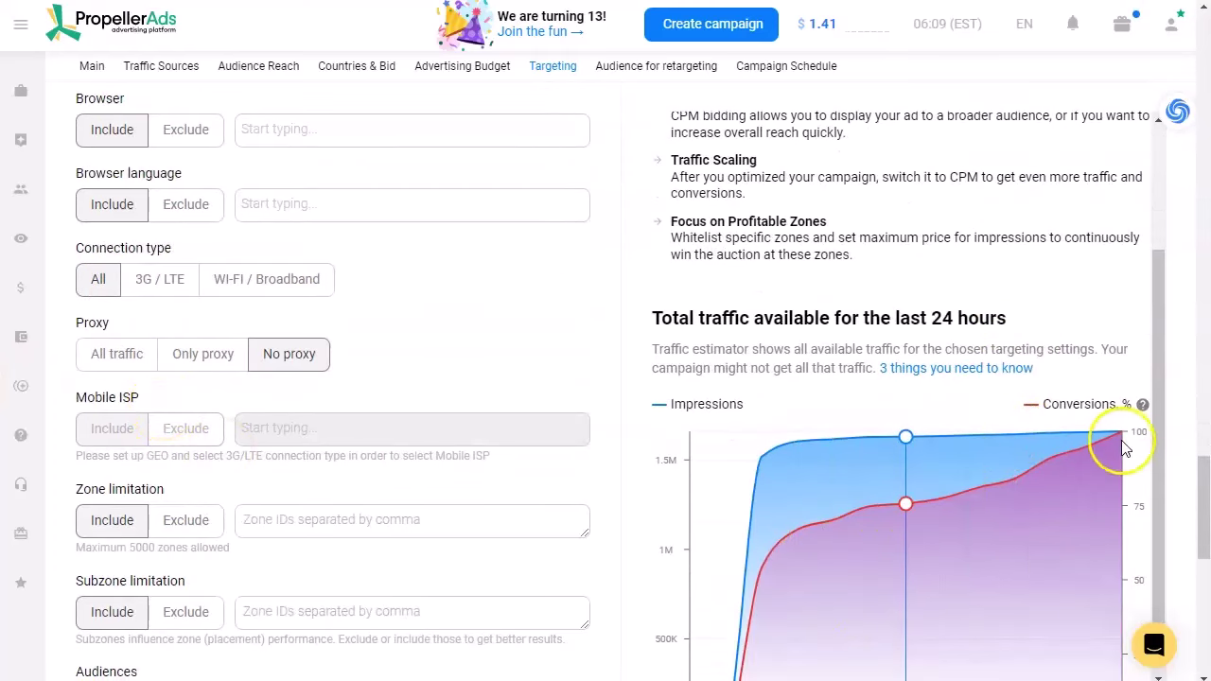
{"action": "scroll", "coordinate": [861, 494], "scroll_direction": "down", "scroll_amount": 1}
{"action": "scroll", "coordinate": [801, 501], "scroll_direction": "down", "scroll_amount": 1}
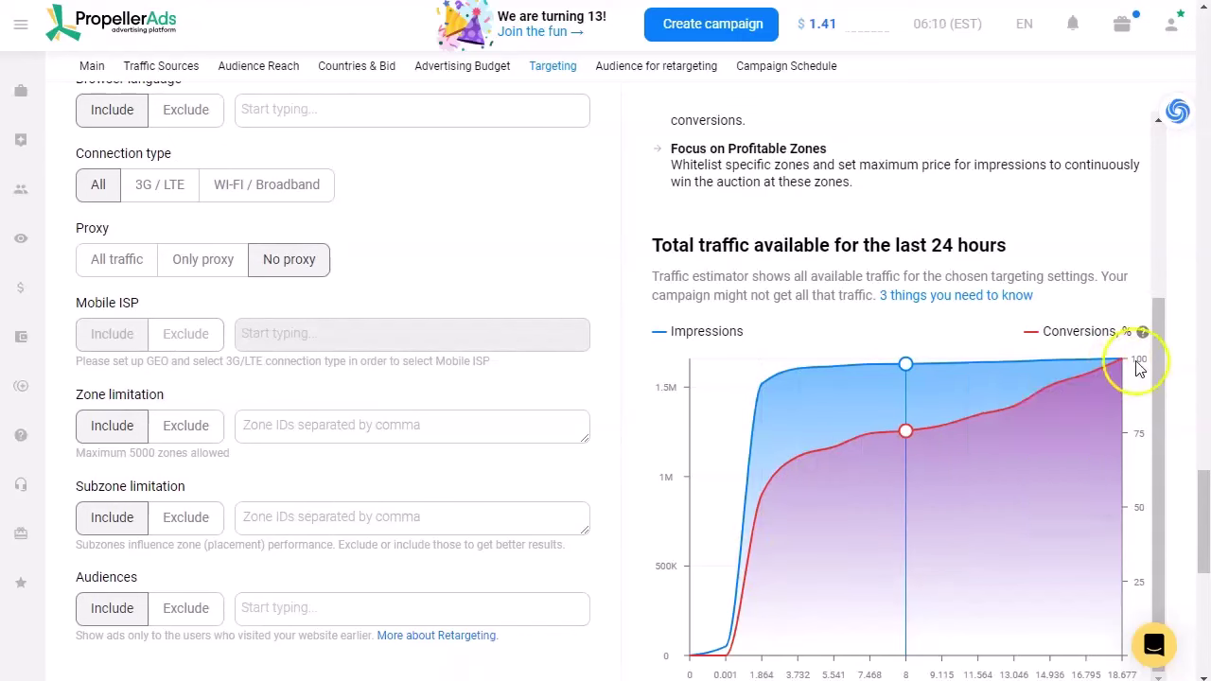
{"action": "scroll", "coordinate": [180, 283], "scroll_direction": "down", "scroll_amount": 5}
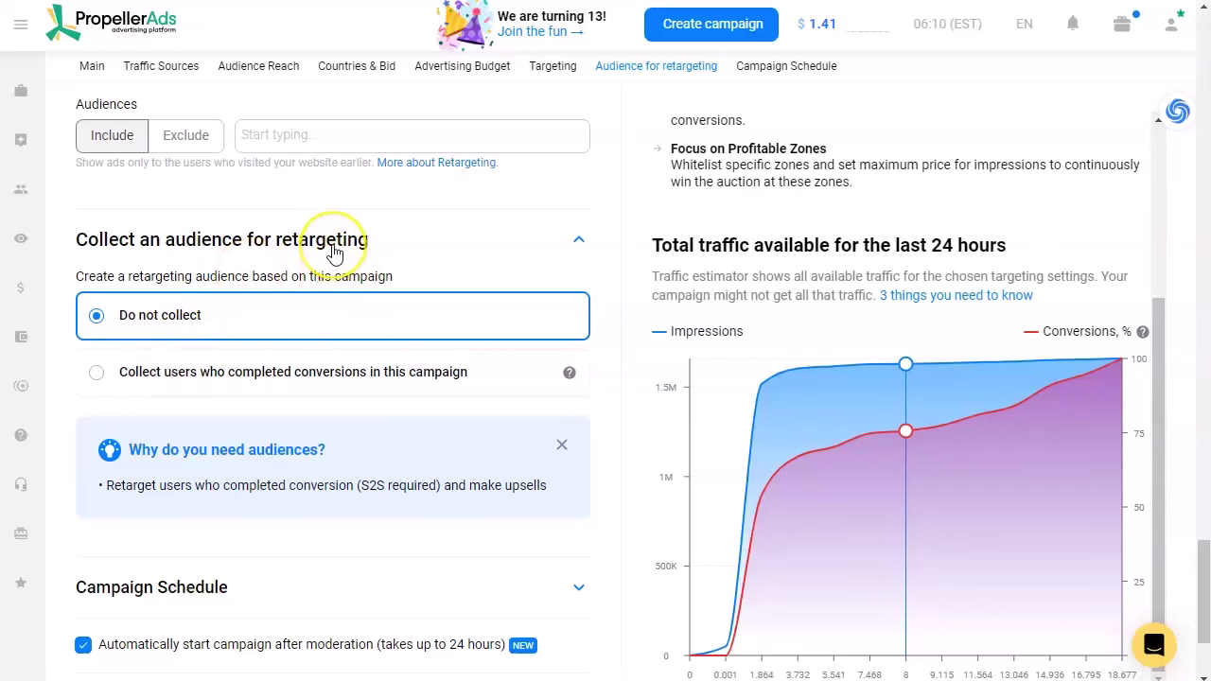
{"action": "scroll", "coordinate": [243, 405], "scroll_direction": "down", "scroll_amount": 2}
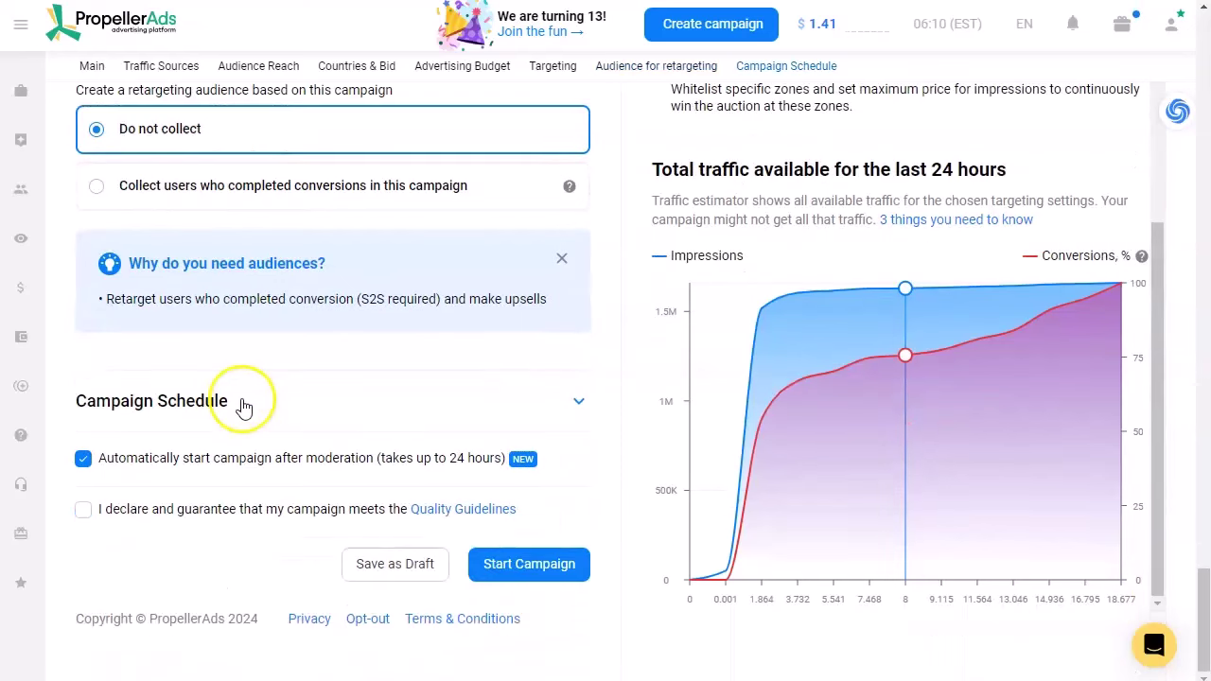
{"action": "left_click", "coordinate": [84, 510]}
{"action": "left_click", "coordinate": [83, 458]}
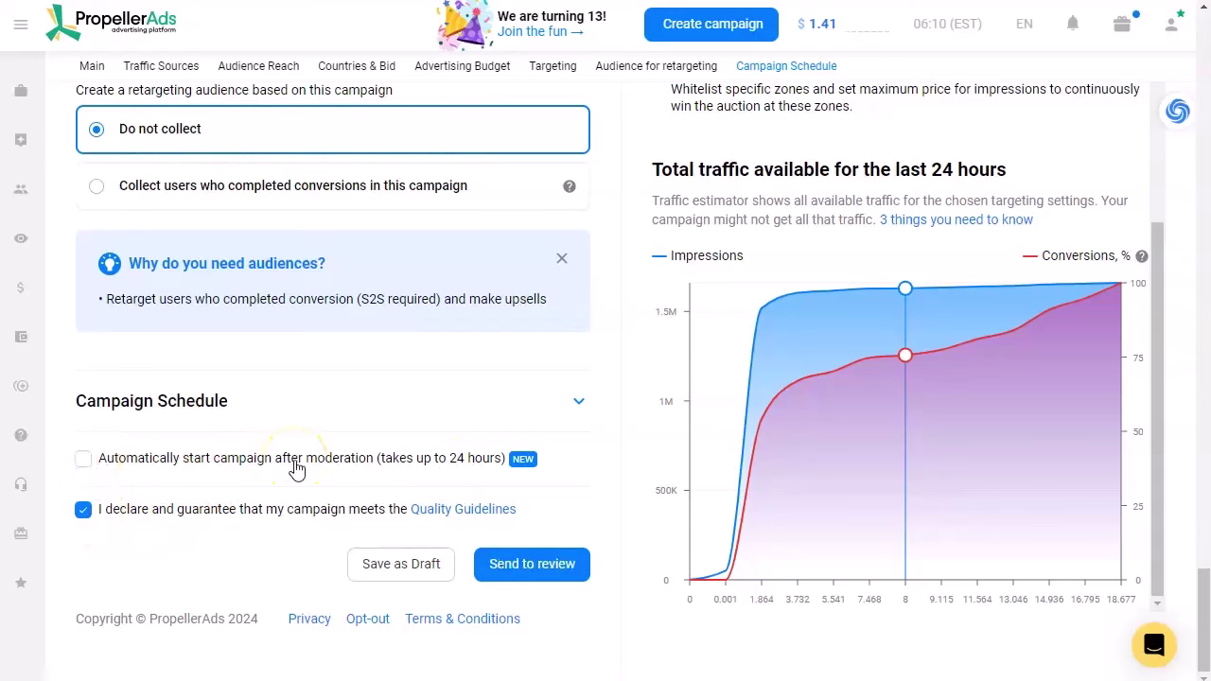
{"action": "left_click", "coordinate": [549, 563]}
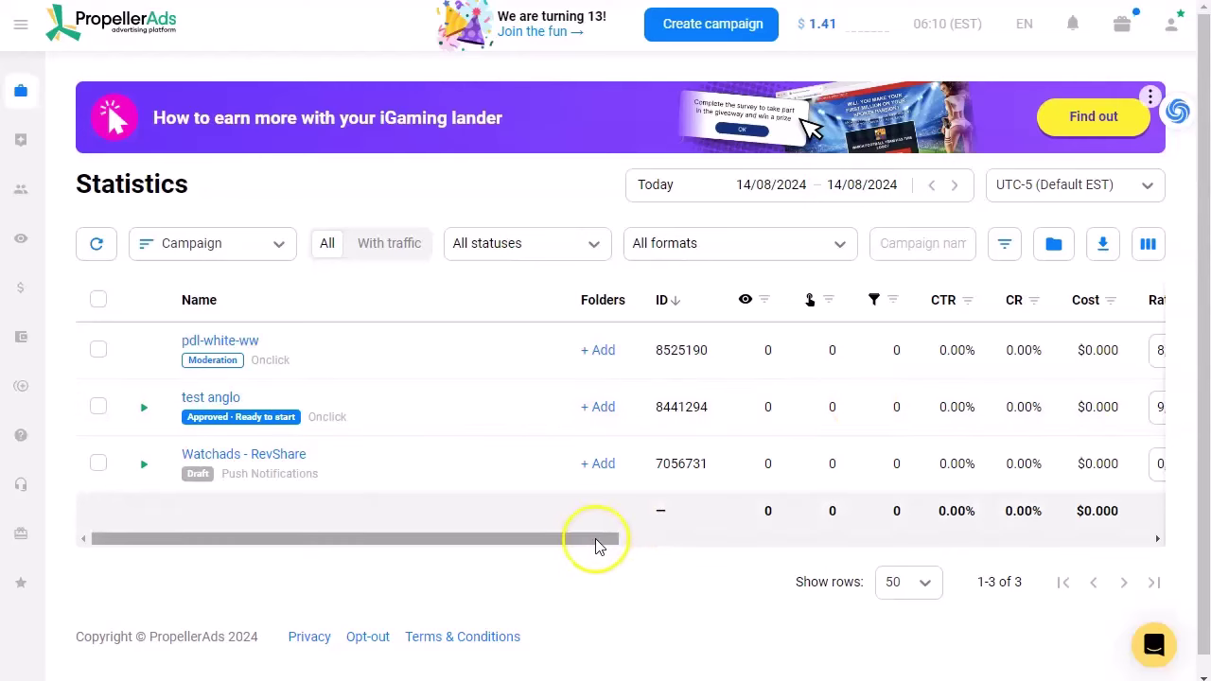
Switch to the Coinzilla site, sign in to the advertiser dashboard and dismiss the support chat message
{"action": "left_click_drag", "start_coordinate": [584, 547], "coordinate": [657, 338]}
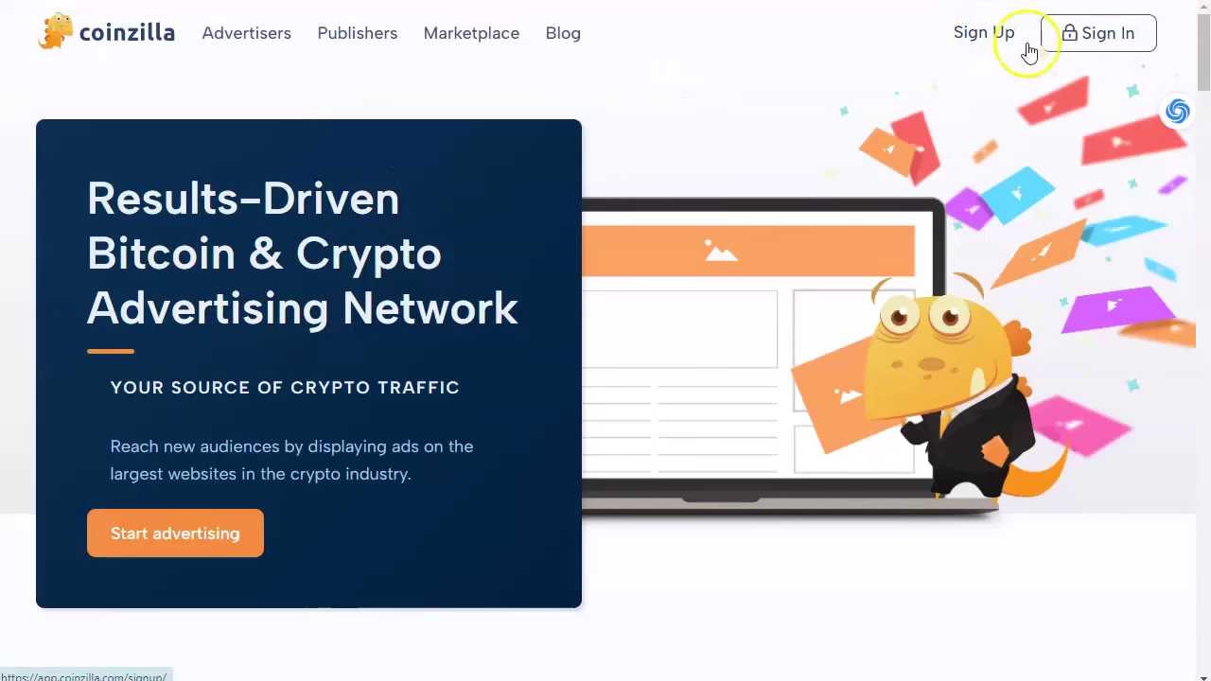
{"action": "left_click", "coordinate": [1088, 38]}
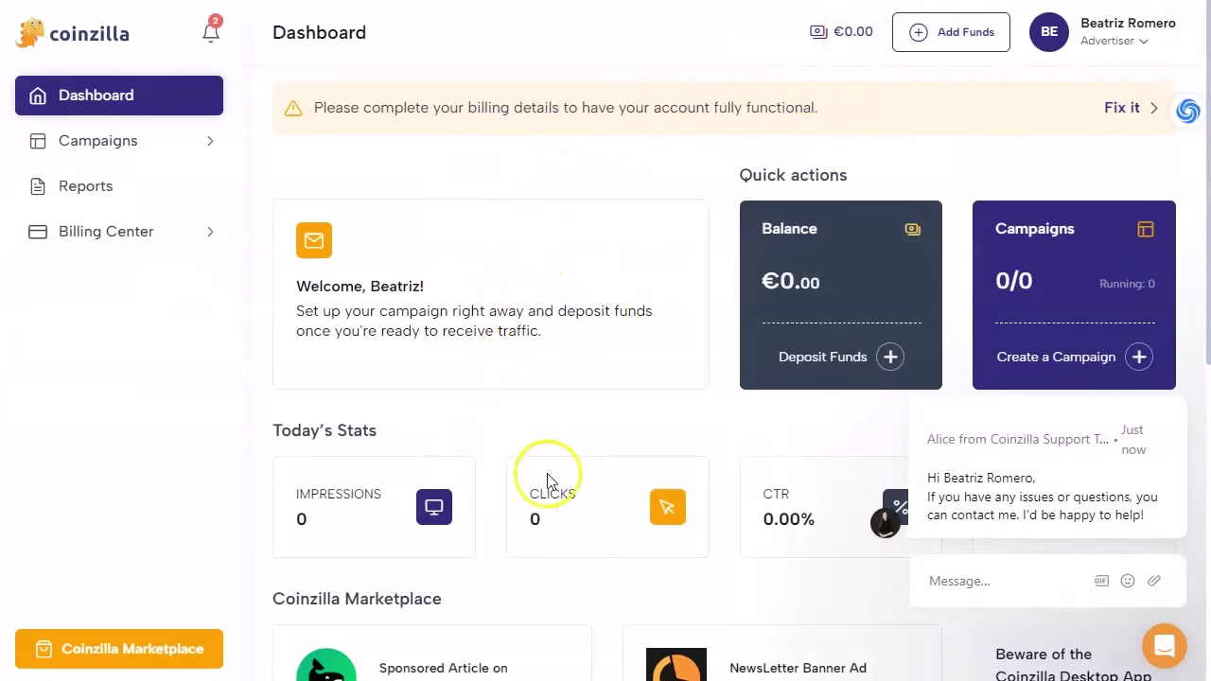
{"action": "mouse_move", "coordinate": [1163, 534]}
{"action": "left_click", "coordinate": [1181, 393]}
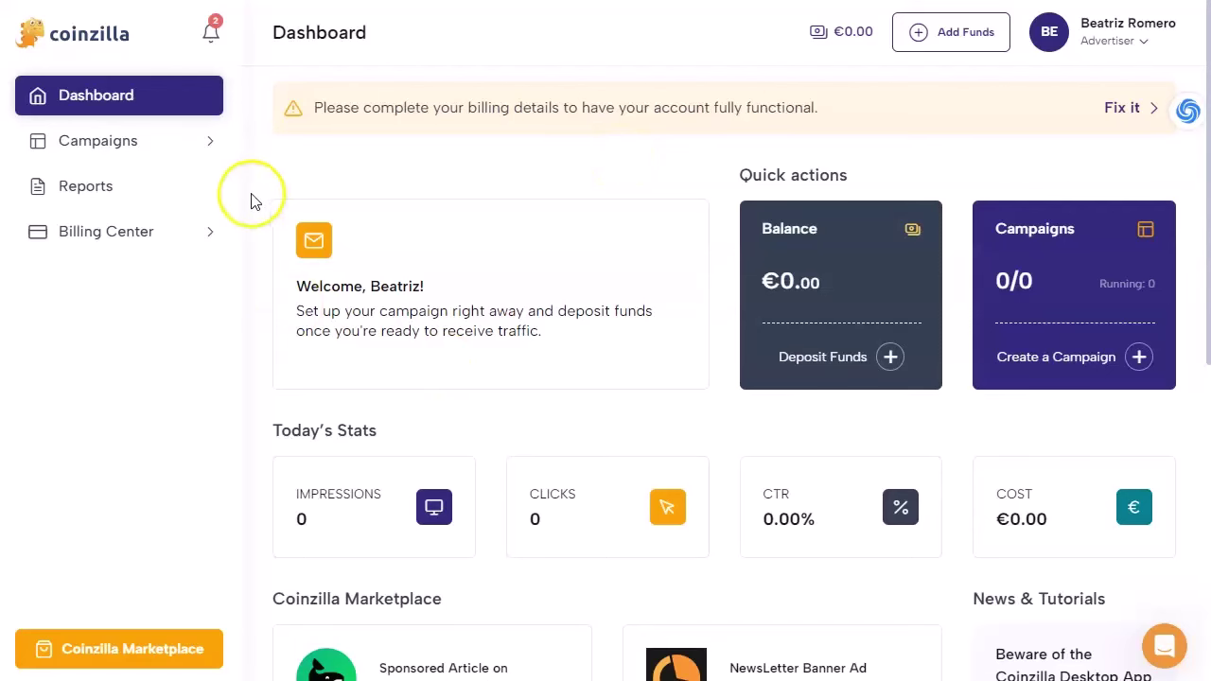
{"action": "scroll", "coordinate": [311, 243], "scroll_direction": "down", "scroll_amount": 1}
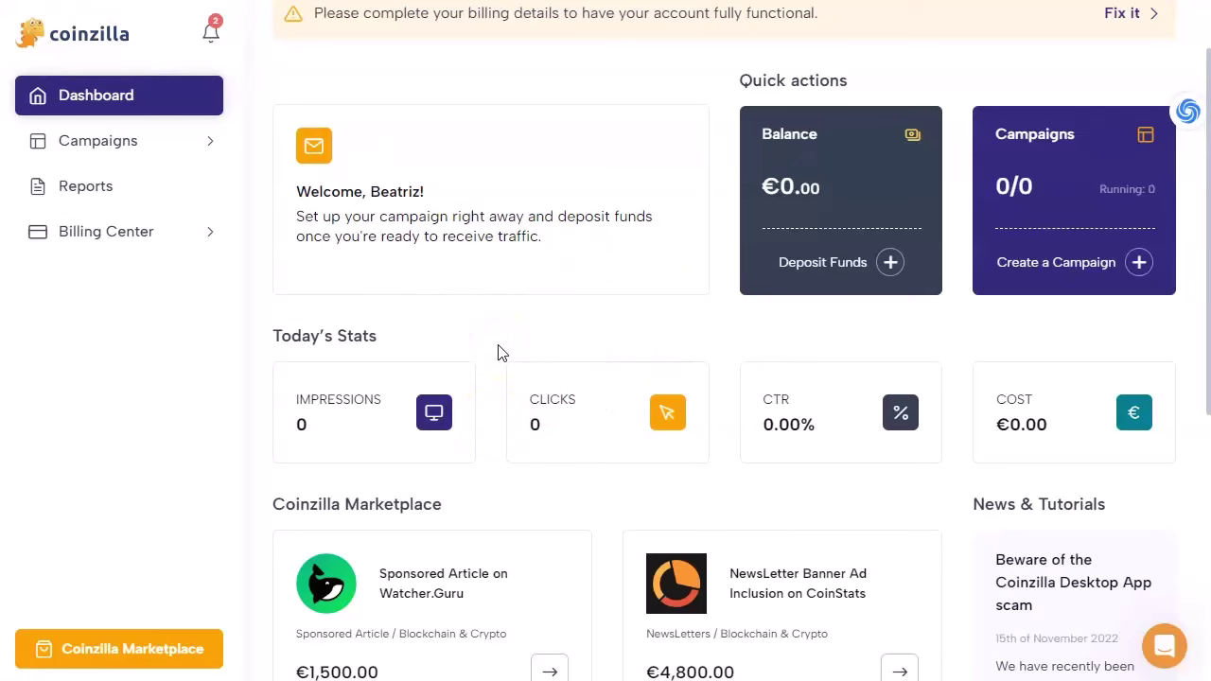
{"action": "left_click", "coordinate": [436, 132]}
Start creating a new campaign of the Native Campaign type in Coinzilla
{"action": "left_click", "coordinate": [137, 149]}
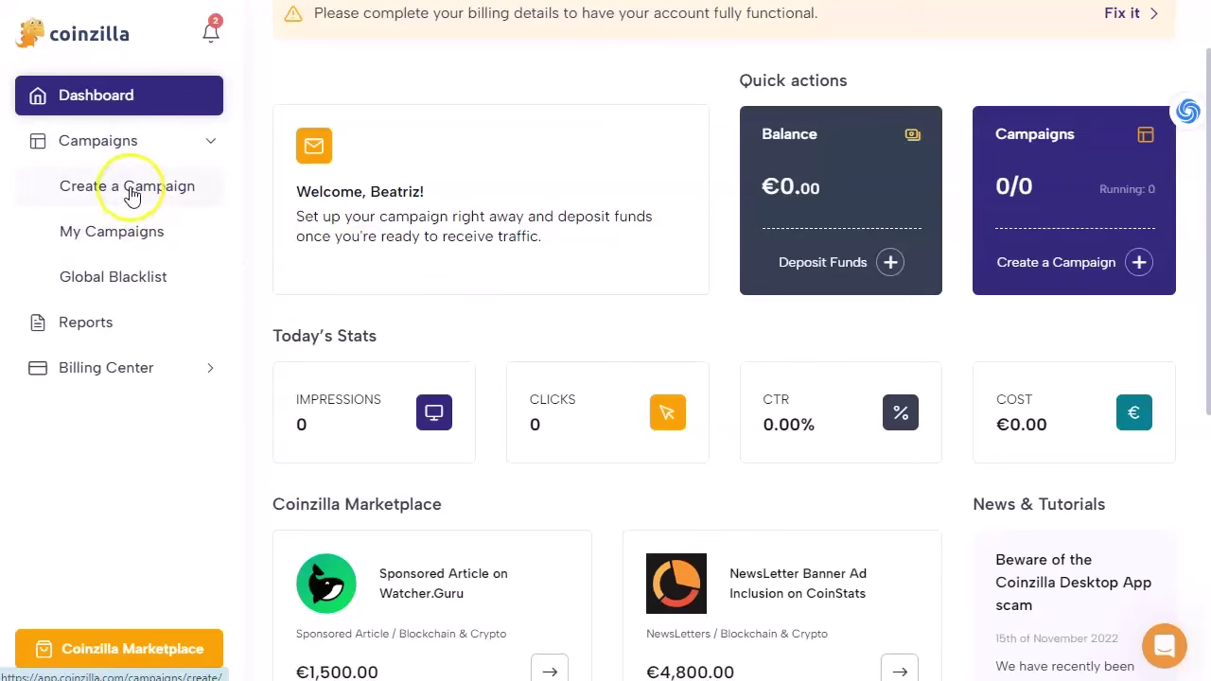
{"action": "left_click", "coordinate": [131, 192]}
{"action": "scroll", "coordinate": [587, 221], "scroll_direction": "down", "scroll_amount": 3}
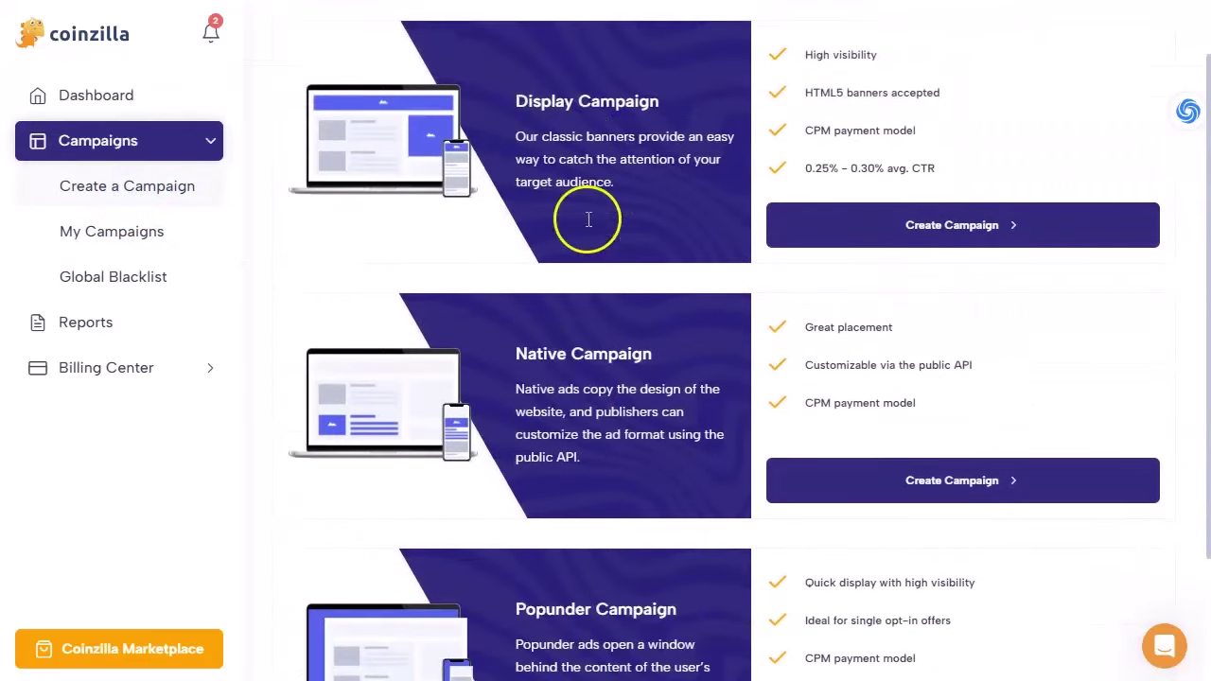
{"action": "scroll", "coordinate": [617, 272], "scroll_direction": "down", "scroll_amount": 2}
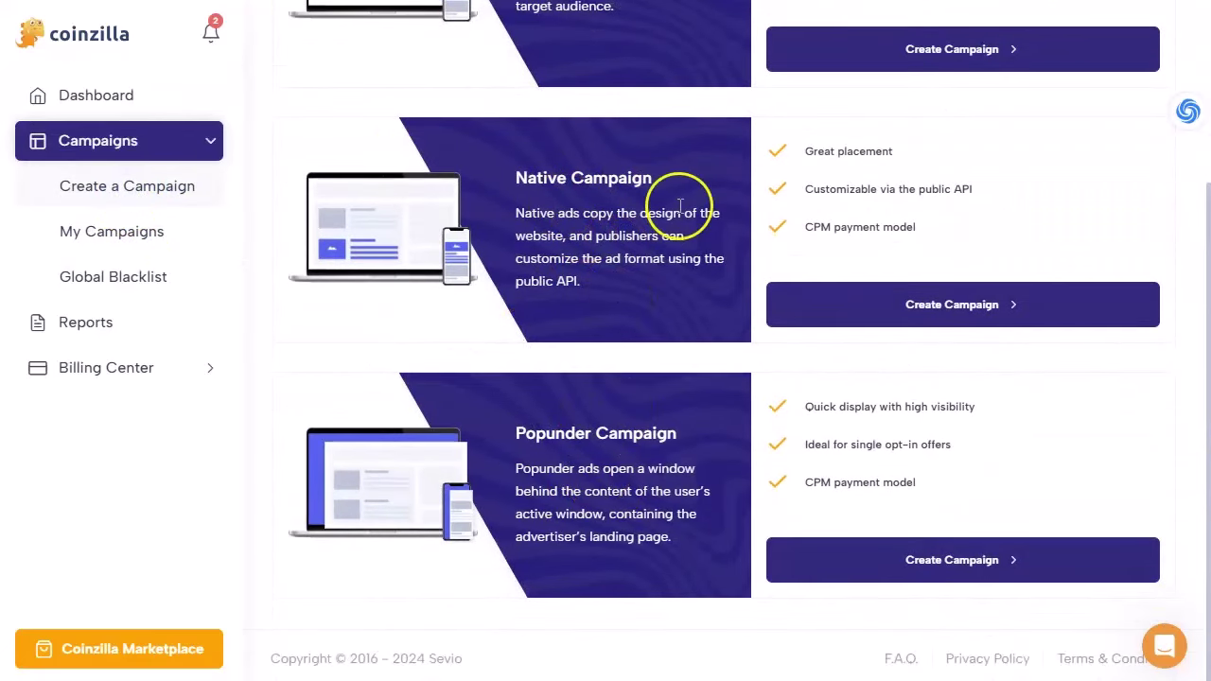
{"action": "left_click", "coordinate": [857, 301]}
{"action": "left_click", "coordinate": [439, 268]}
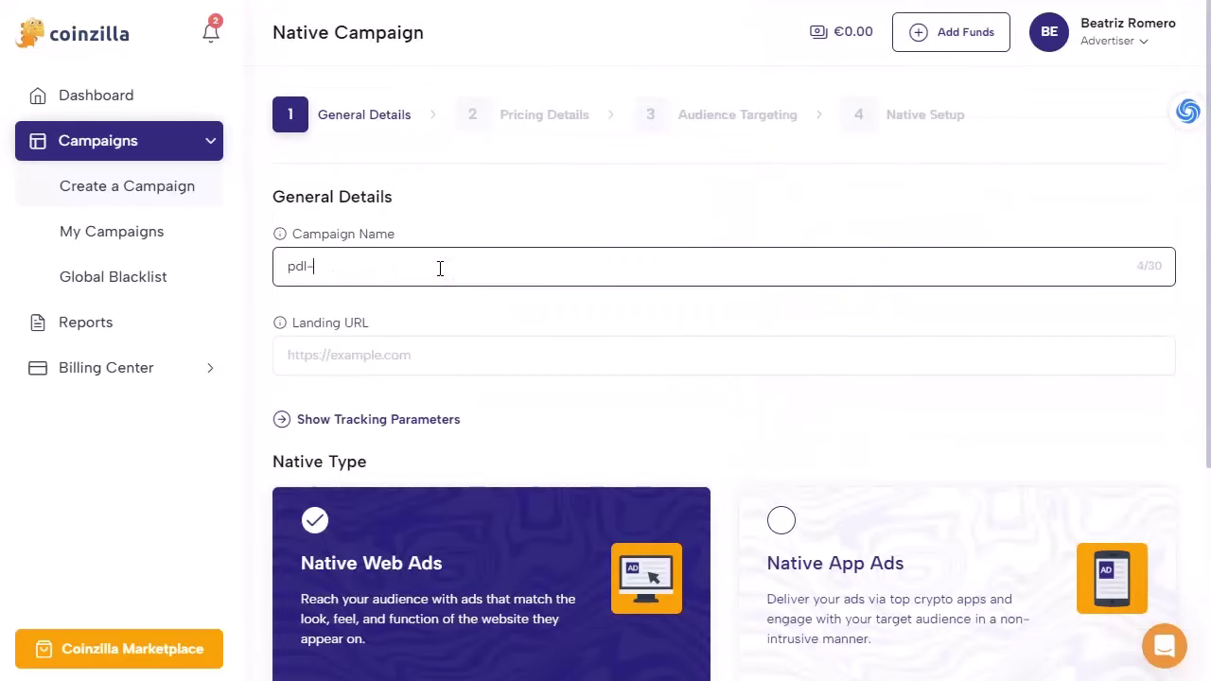
{"action": "left_click", "coordinate": [451, 357]}
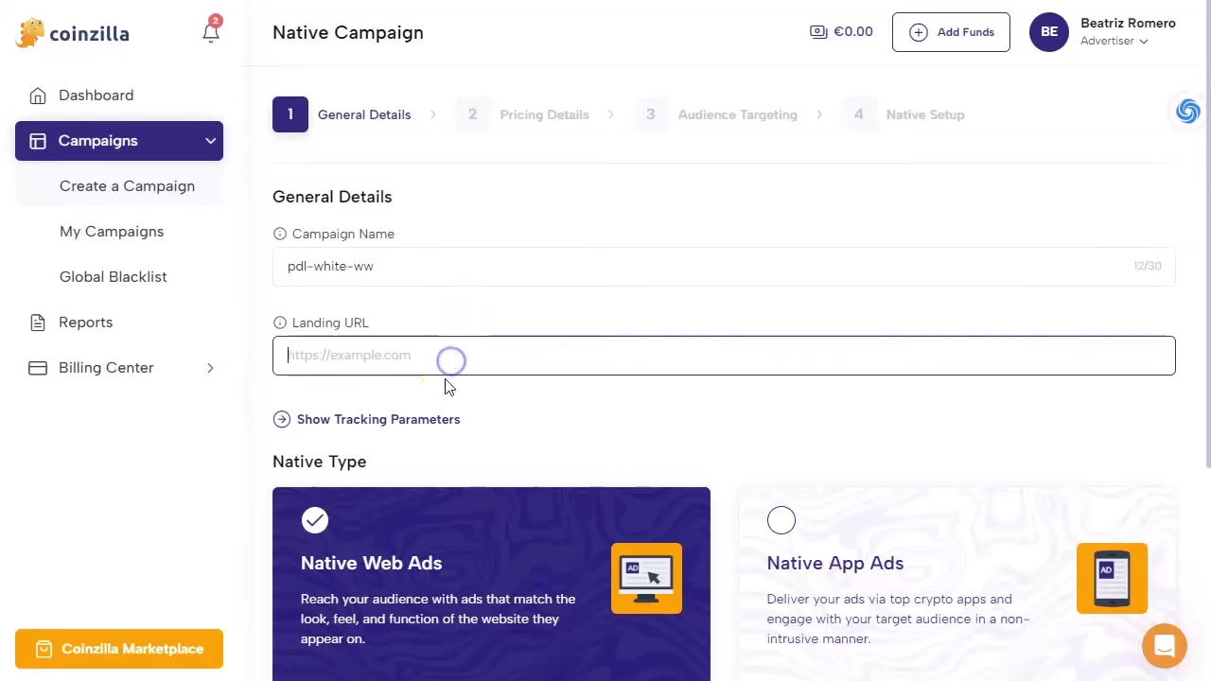
{"action": "key", "text": "alt+Tab"}
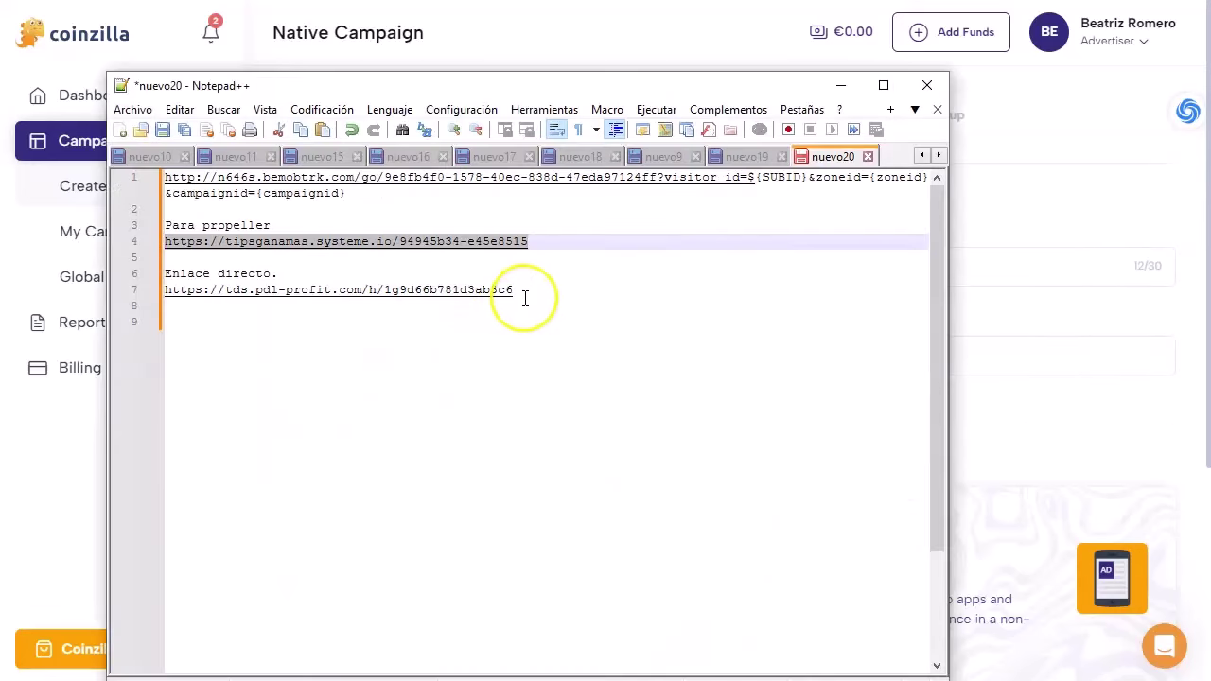
{"action": "left_click_drag", "start_coordinate": [525, 293], "coordinate": [227, 292]}
{"action": "key", "text": "alt+Tab"}
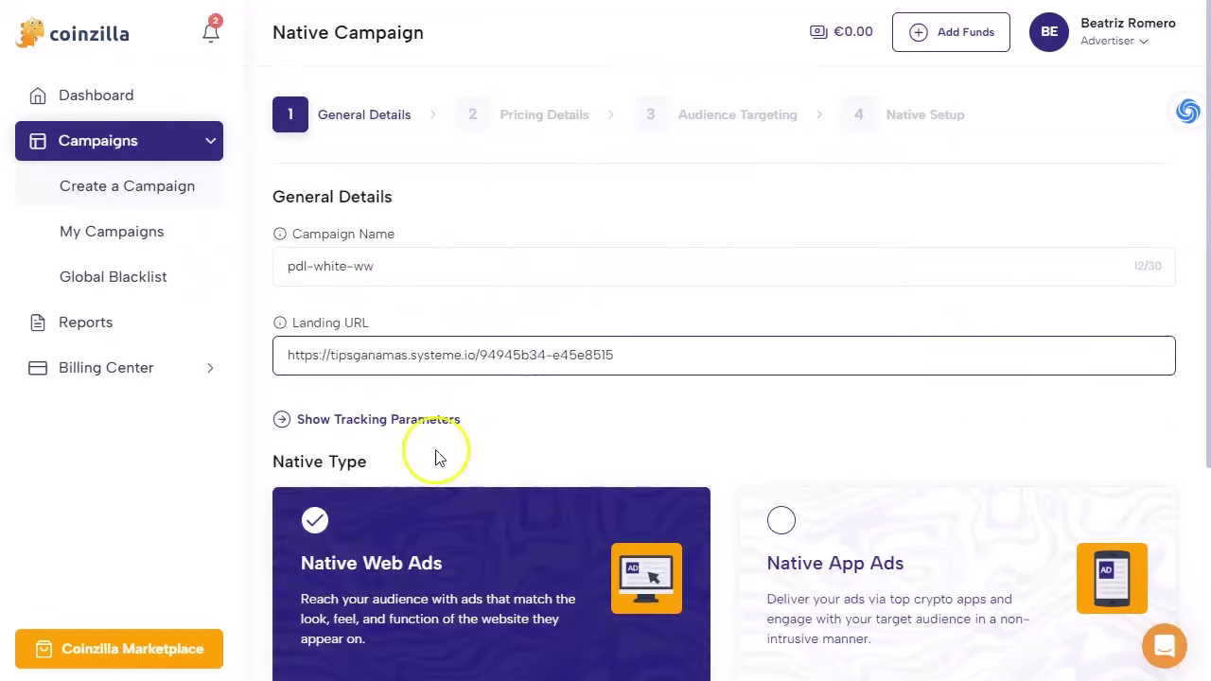
Check which tracking parameters are available for the landing URL and close their overview
{"action": "left_click", "coordinate": [435, 419]}
{"action": "scroll", "coordinate": [496, 326], "scroll_direction": "down", "scroll_amount": 2}
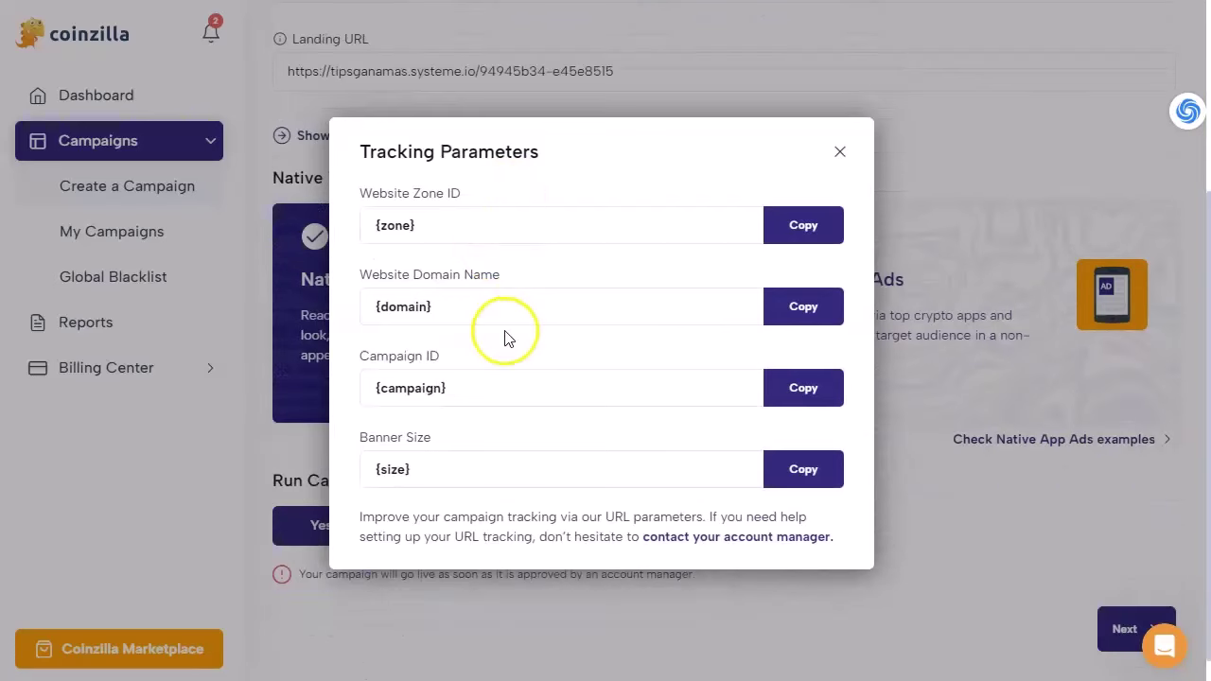
{"action": "key", "text": "Escape"}
Choose Native App Ads as the native type, set Run Campaign after Approval to No, and continue to the pricing details
{"action": "scroll", "coordinate": [503, 319], "scroll_direction": "down", "scroll_amount": 2}
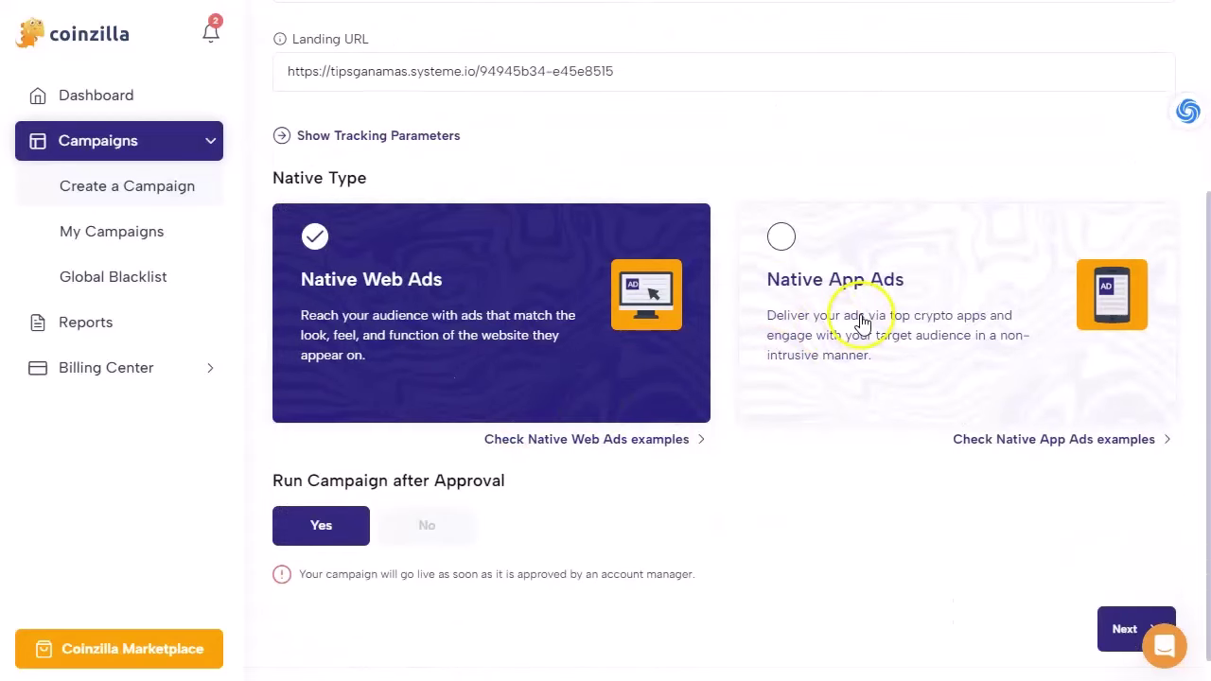
{"action": "left_click", "coordinate": [781, 239]}
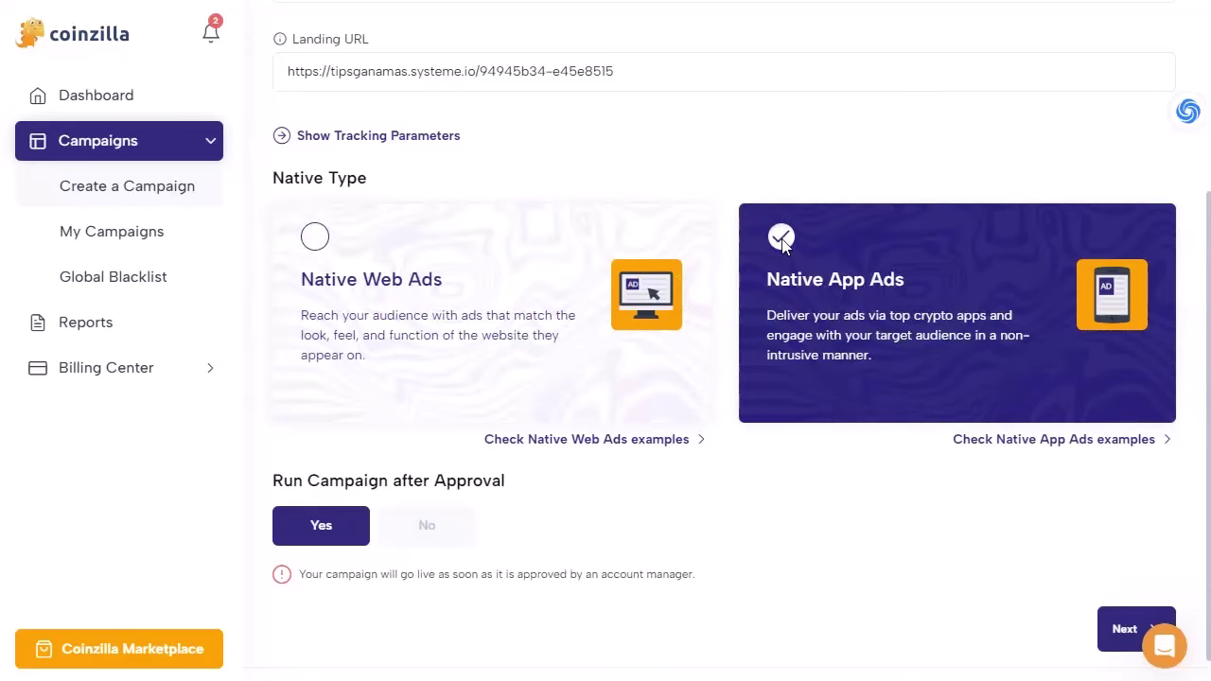
{"action": "scroll", "coordinate": [278, 441], "scroll_direction": "down", "scroll_amount": 1}
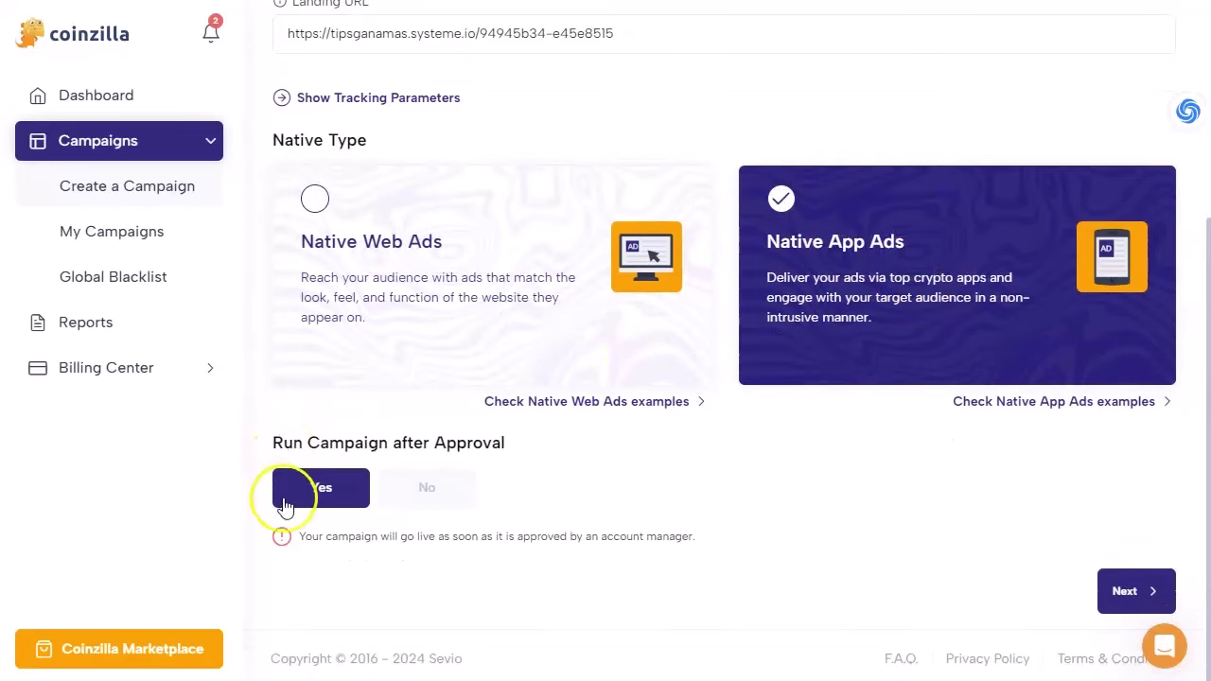
{"action": "left_click", "coordinate": [431, 492]}
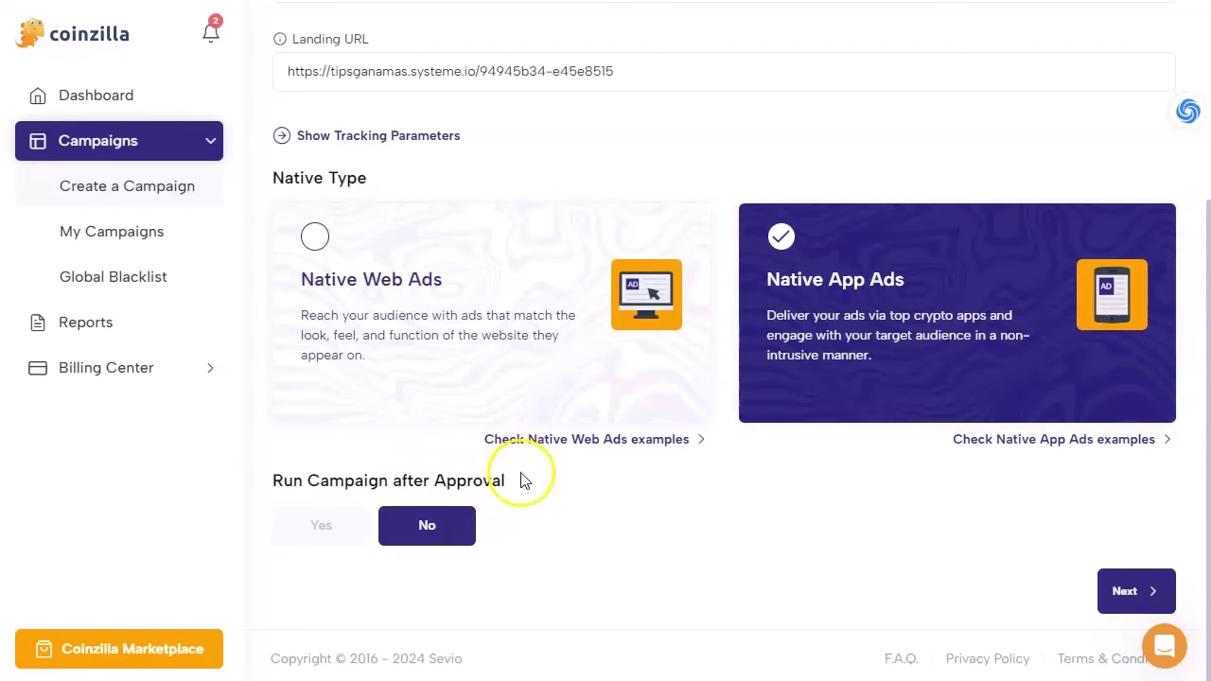
{"action": "scroll", "coordinate": [521, 479], "scroll_direction": "up", "scroll_amount": 3}
{"action": "scroll", "coordinate": [522, 479], "scroll_direction": "down", "scroll_amount": 3}
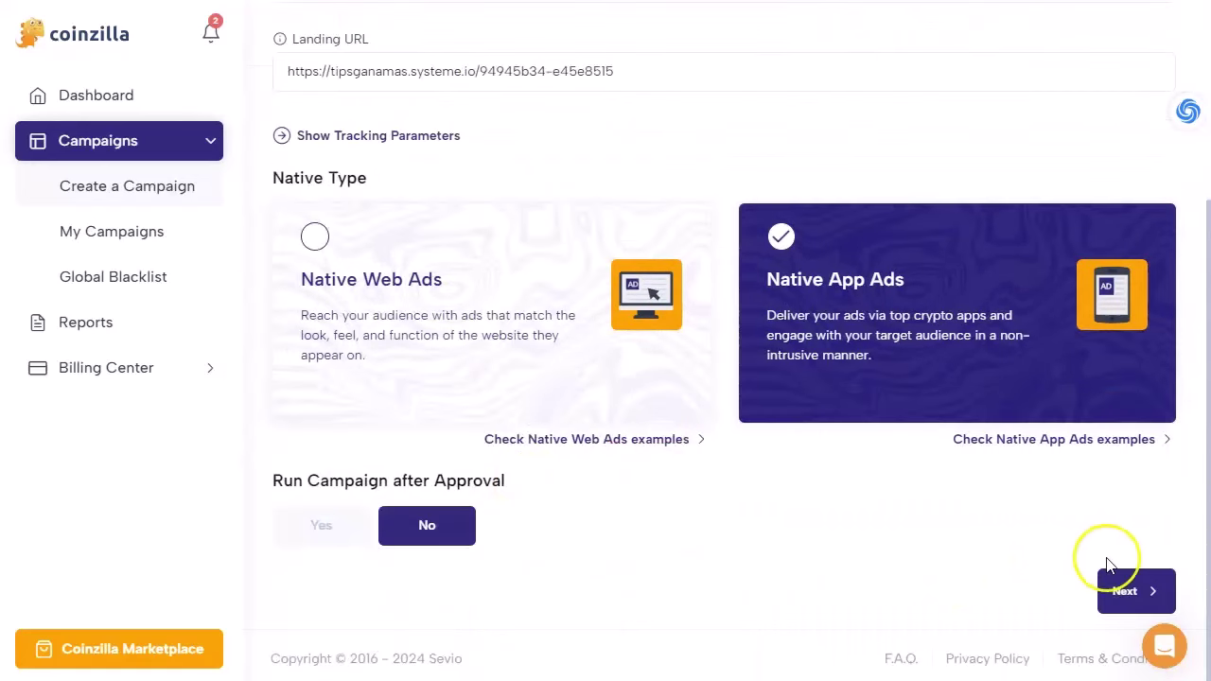
{"action": "left_click", "coordinate": [1136, 588]}
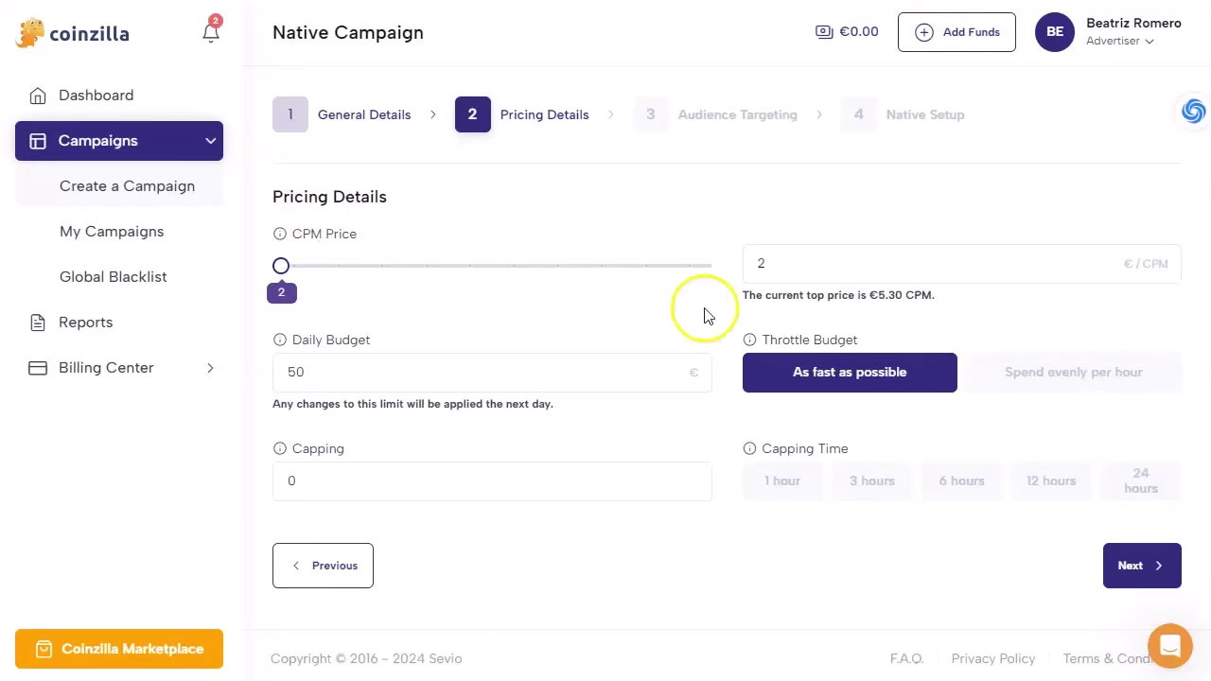
Check the current top price and set the campaign's CPM price to €3
{"action": "left_click_drag", "start_coordinate": [746, 297], "coordinate": [912, 297]}
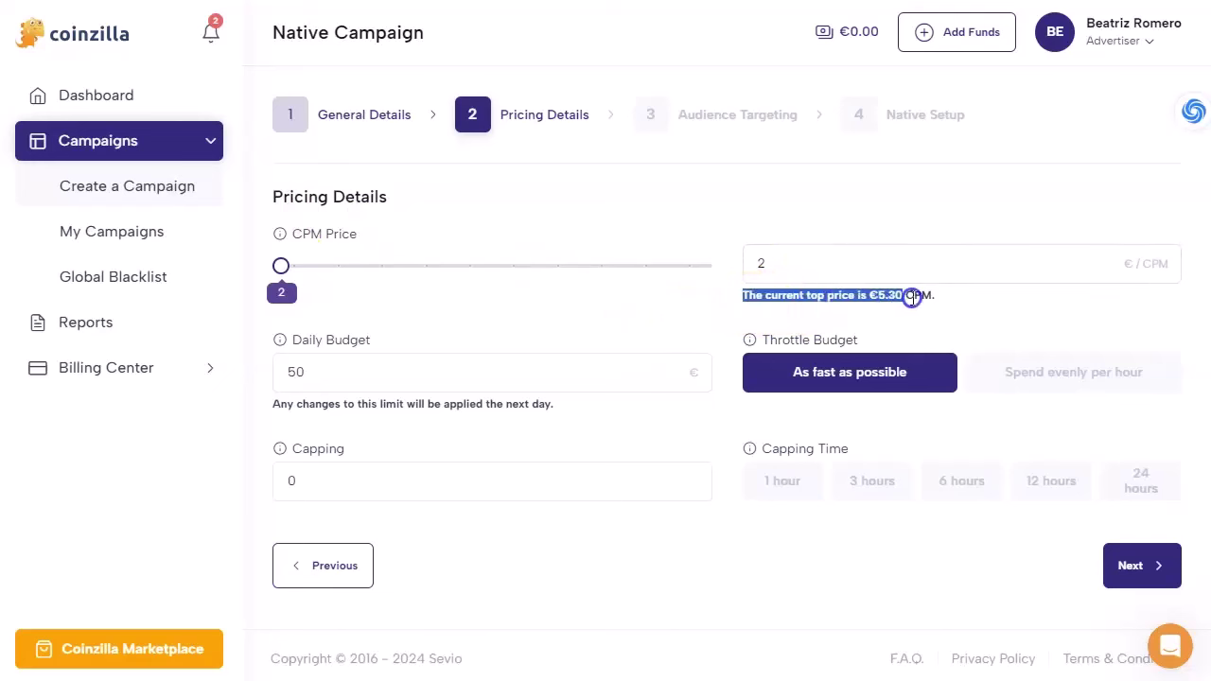
{"action": "left_click_drag", "start_coordinate": [779, 264], "coordinate": [723, 269]}
{"action": "type", "text": "3"}
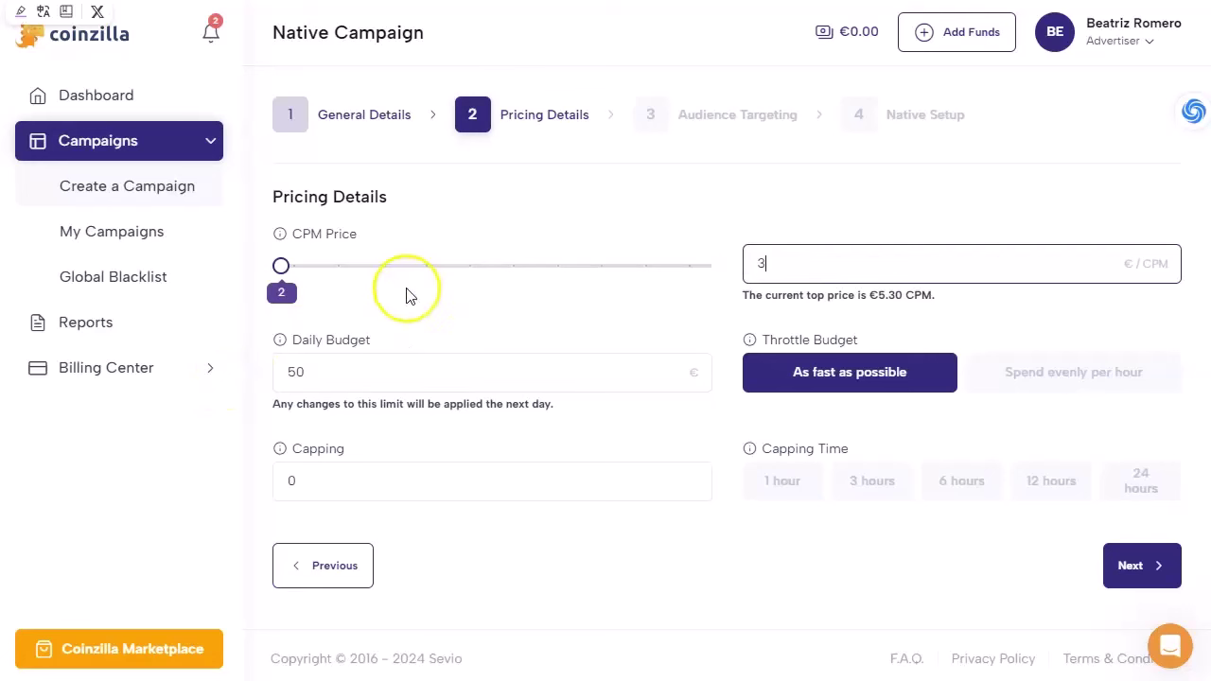
{"action": "left_click", "coordinate": [513, 301]}
Set the daily budget to €20, choose Spend evenly per hour, and continue to the audience targeting
{"action": "left_click_drag", "start_coordinate": [296, 373], "coordinate": [272, 375]}
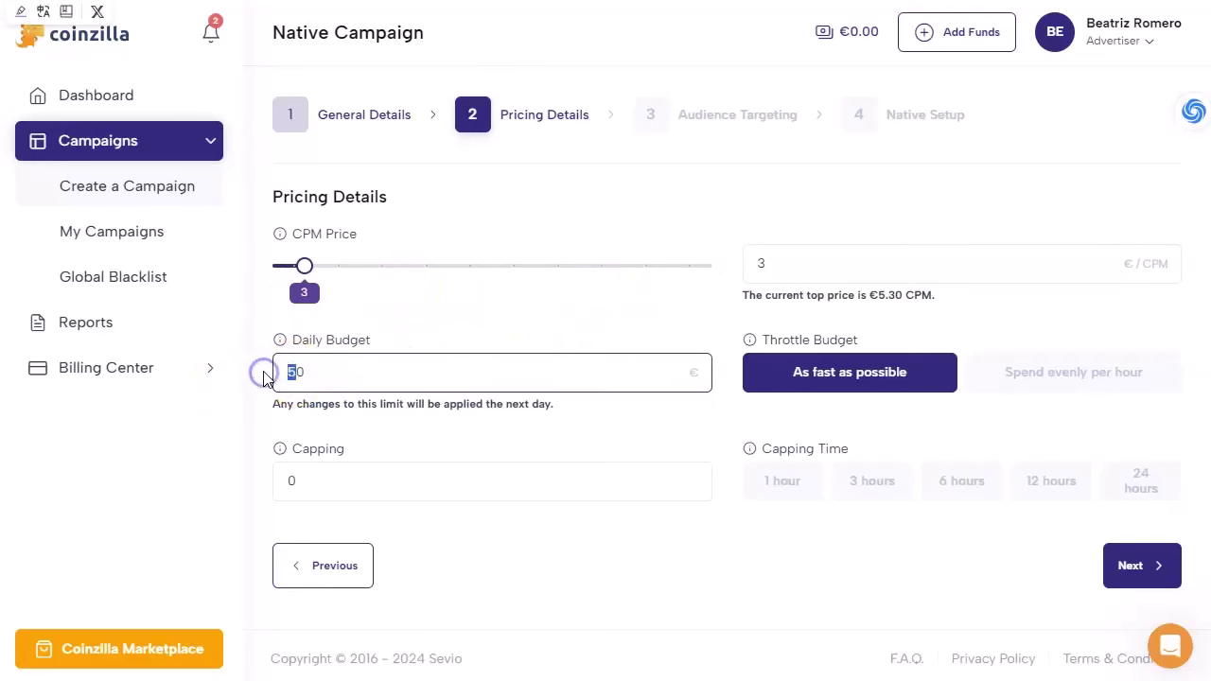
{"action": "type", "text": "20"}
{"action": "left_click", "coordinate": [841, 360]}
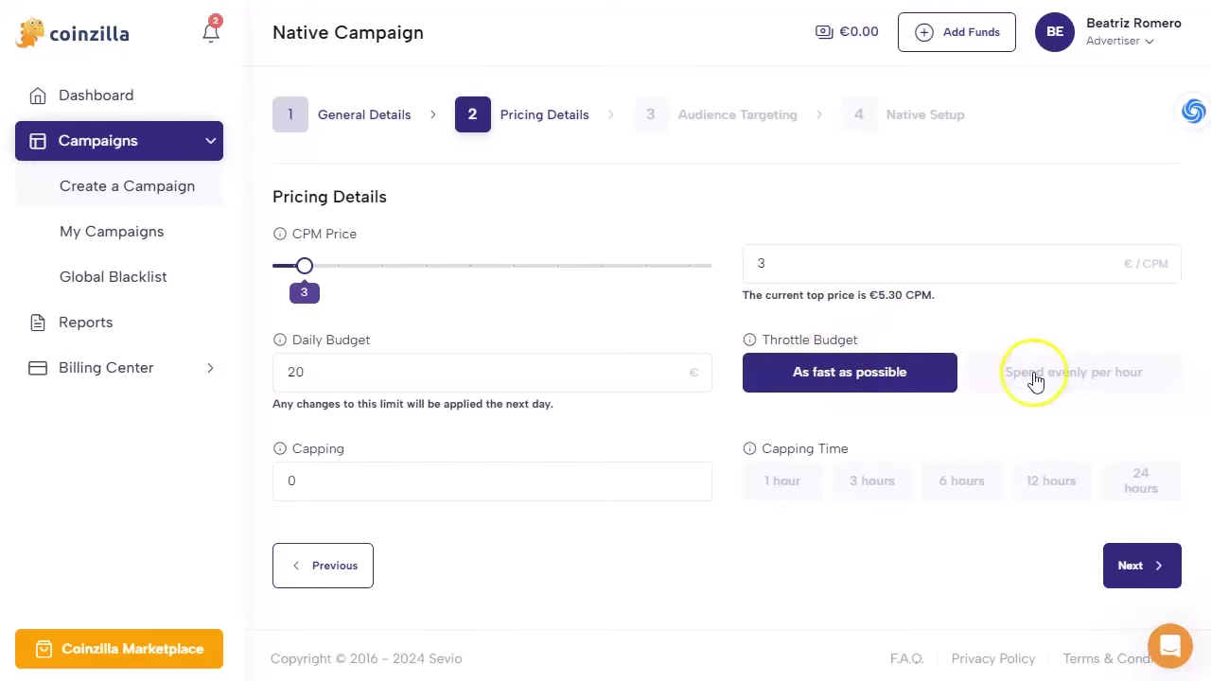
{"action": "left_click", "coordinate": [1038, 372]}
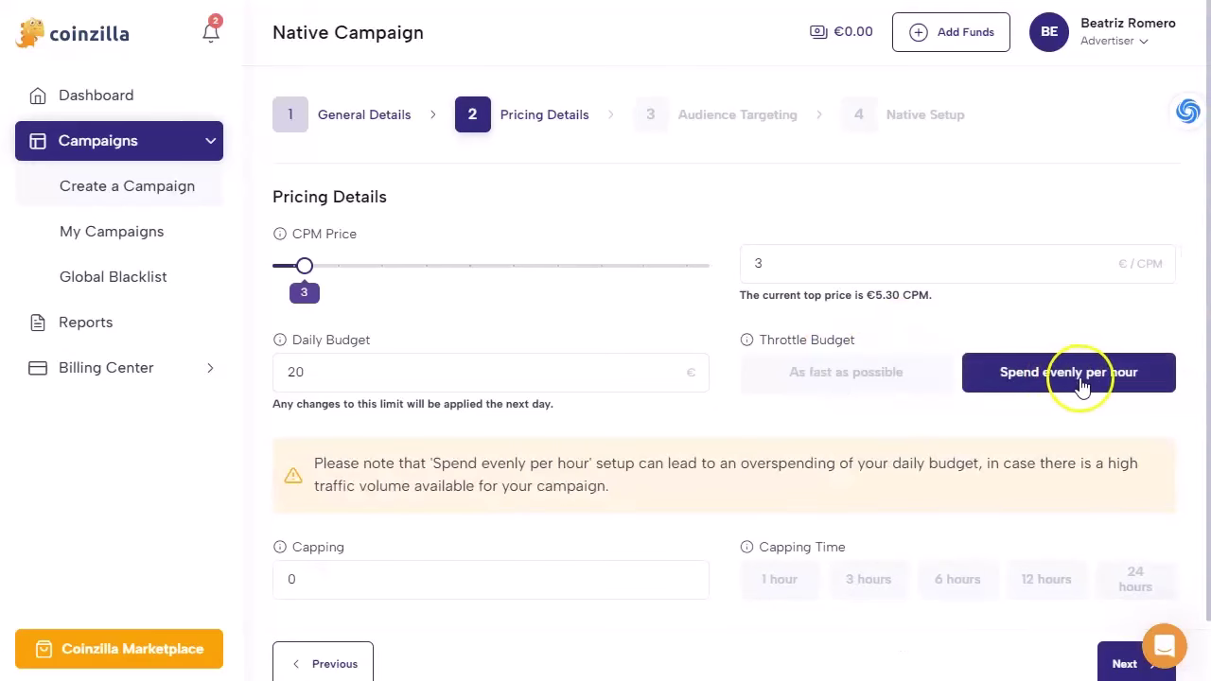
{"action": "scroll", "coordinate": [359, 505], "scroll_direction": "down", "scroll_amount": 1}
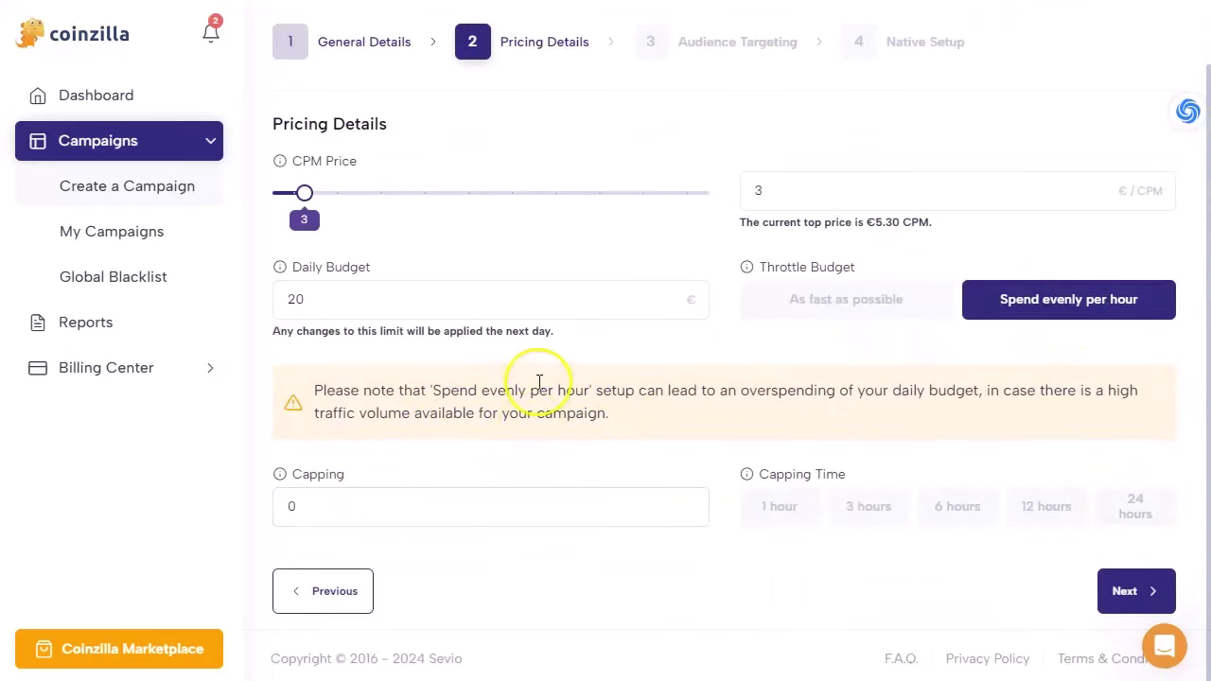
{"action": "left_click", "coordinate": [1129, 589]}
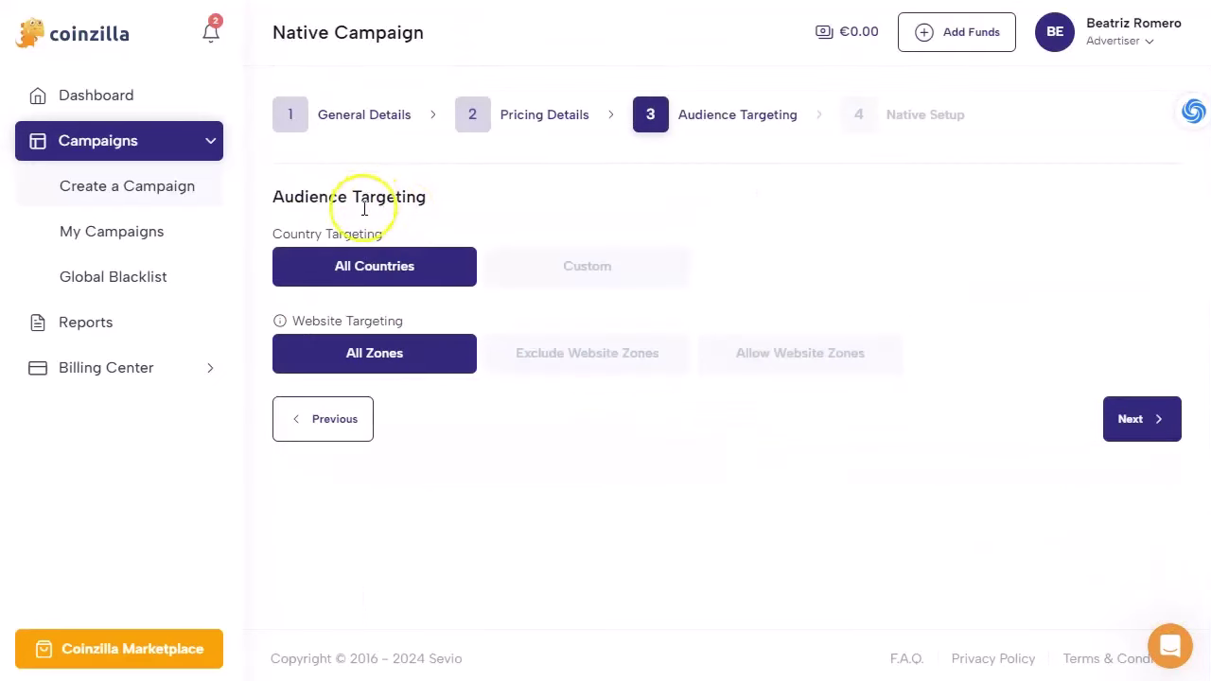
Use custom targeting for Chile, Colombia, Honduras, Mexico, Panama, Peru and Uruguay, and continue to the native setup
{"action": "left_click", "coordinate": [589, 269]}
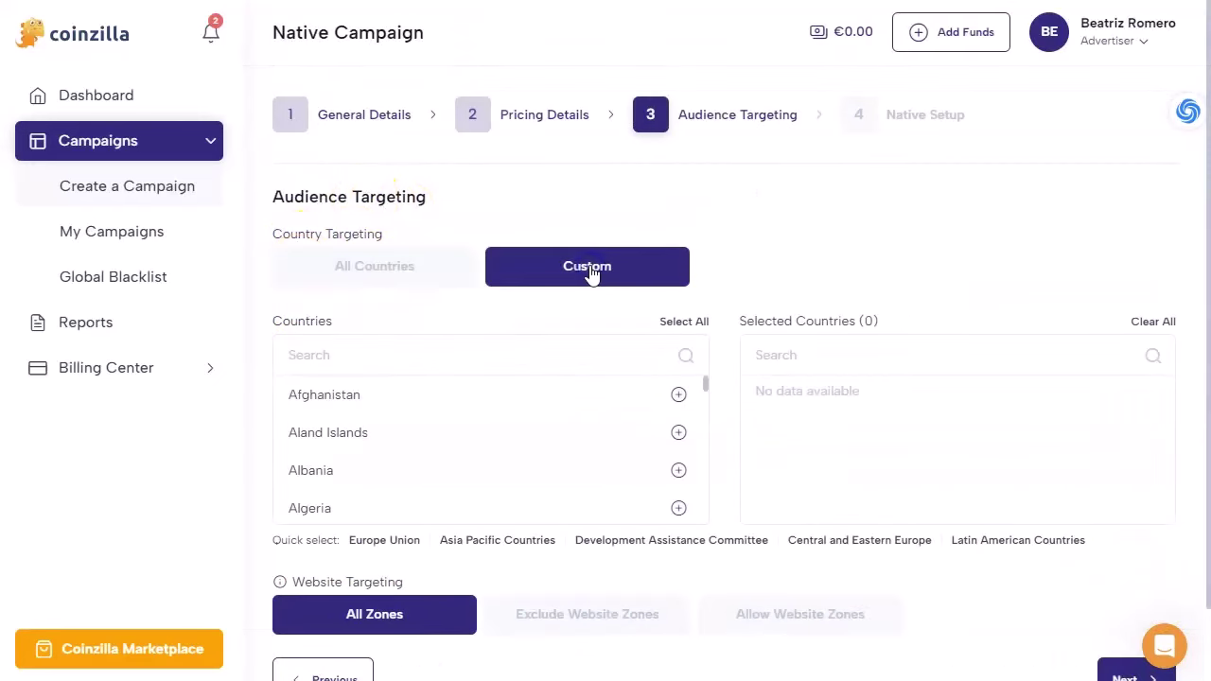
{"action": "left_click", "coordinate": [561, 358]}
{"action": "type", "text": "col"}
{"action": "left_click", "coordinate": [321, 398]}
{"action": "type", "text": "mex"}
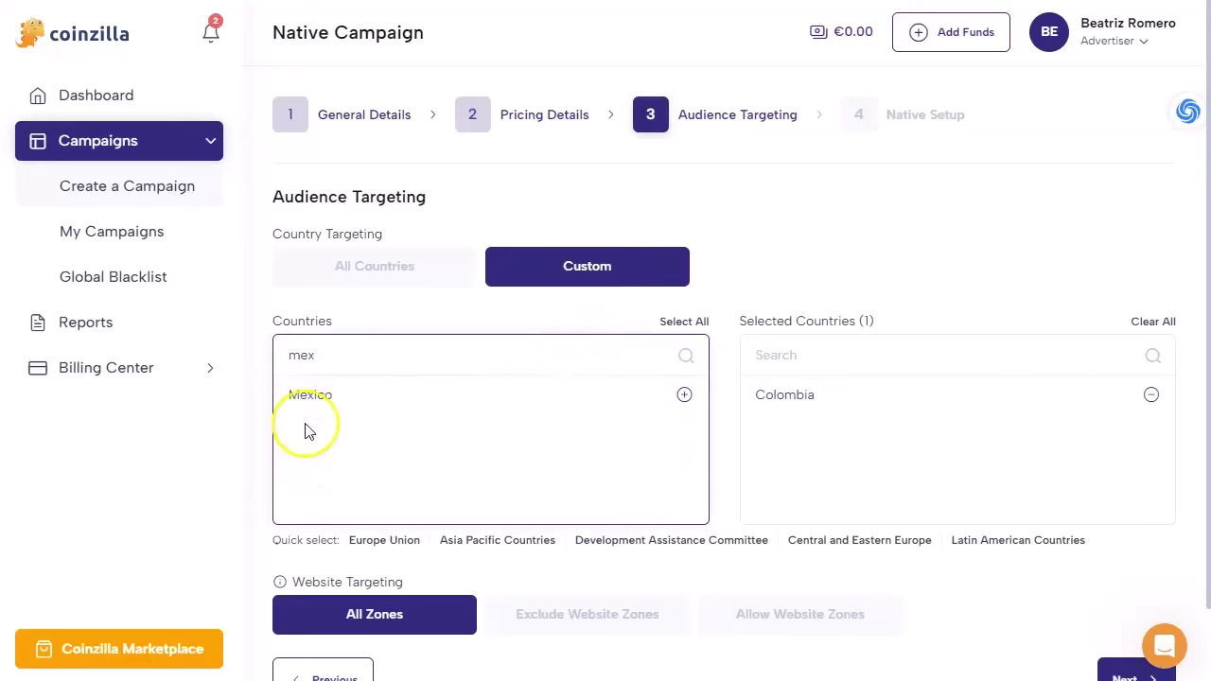
{"action": "left_click", "coordinate": [301, 398]}
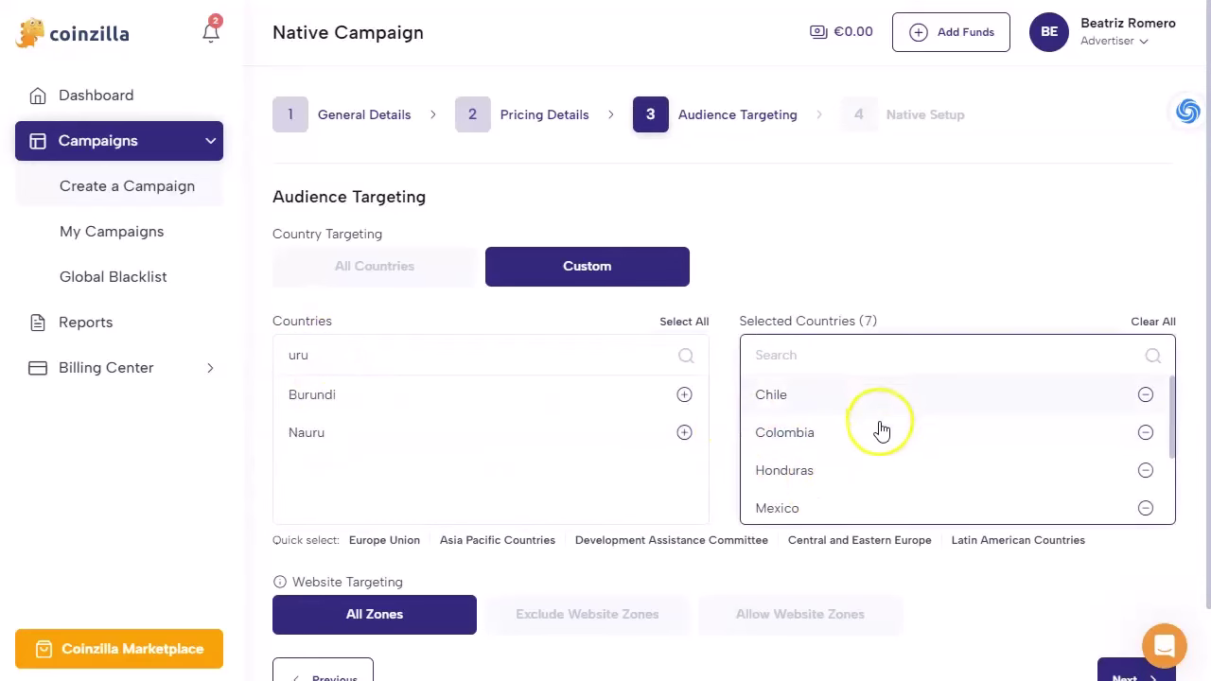
{"action": "scroll", "coordinate": [871, 428], "scroll_direction": "down", "scroll_amount": 3}
{"action": "scroll", "coordinate": [662, 473], "scroll_direction": "down", "scroll_amount": 1}
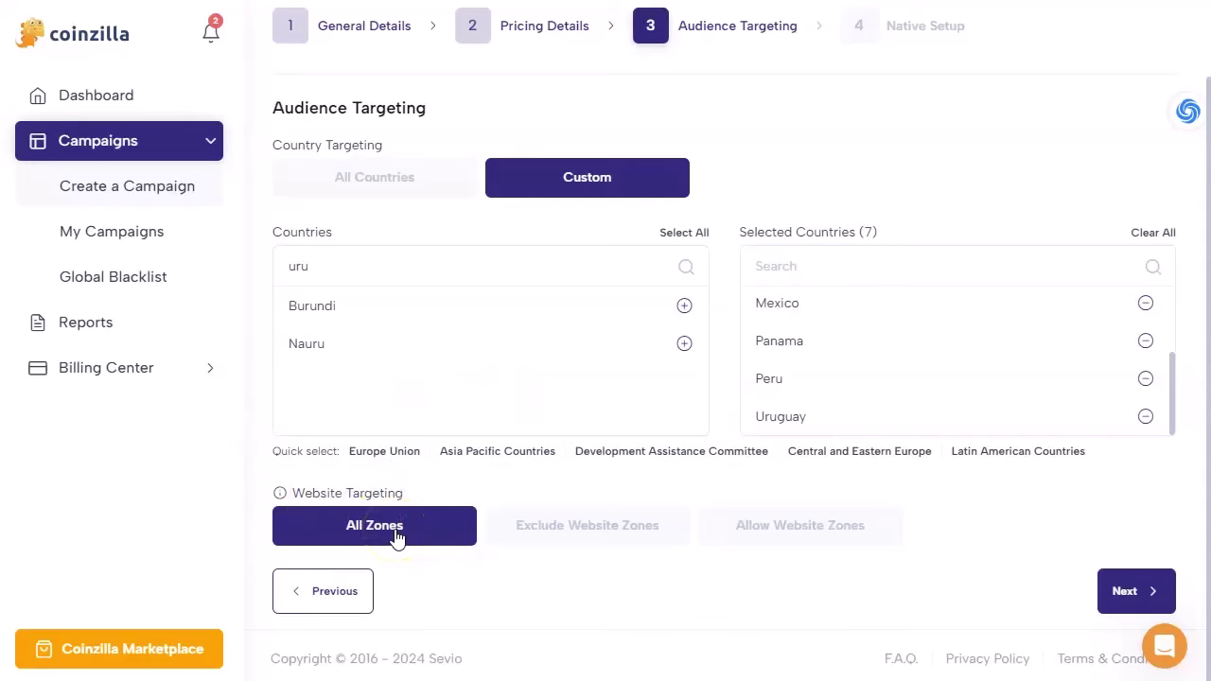
{"action": "left_click", "coordinate": [1136, 593]}
Set the native title to "Cómo invertir en acciones o cripto para principiantes"
{"action": "mouse_move", "coordinate": [282, 235]}
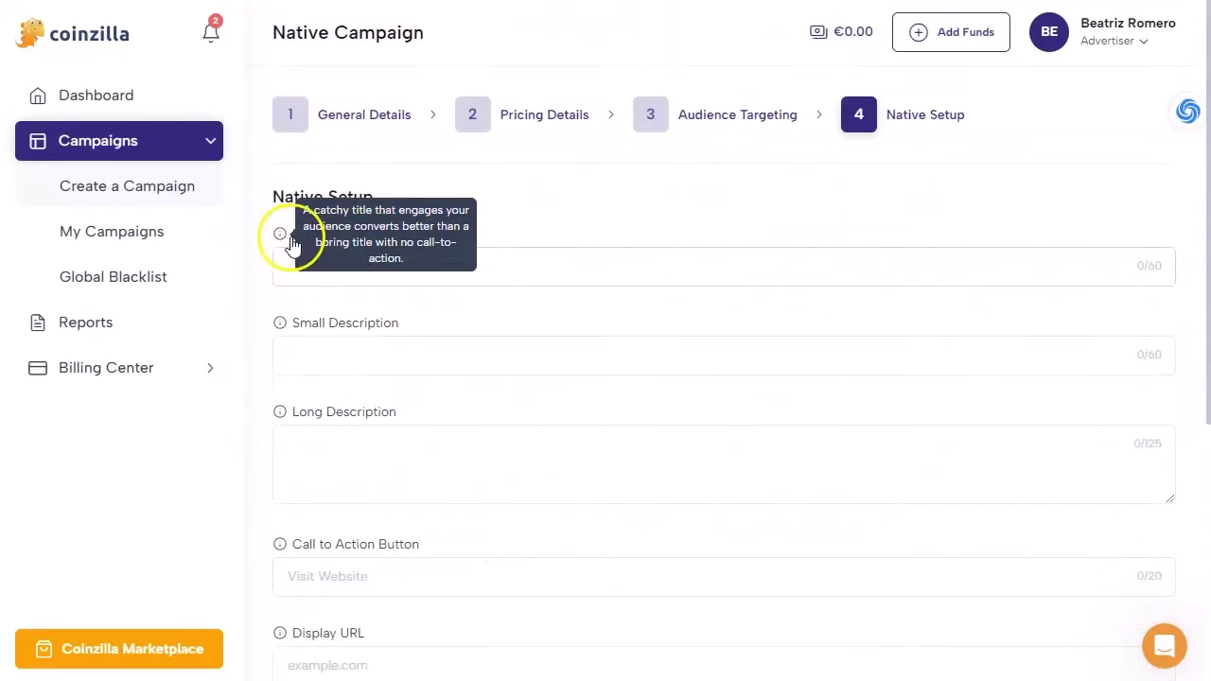
{"action": "left_click", "coordinate": [671, 269]}
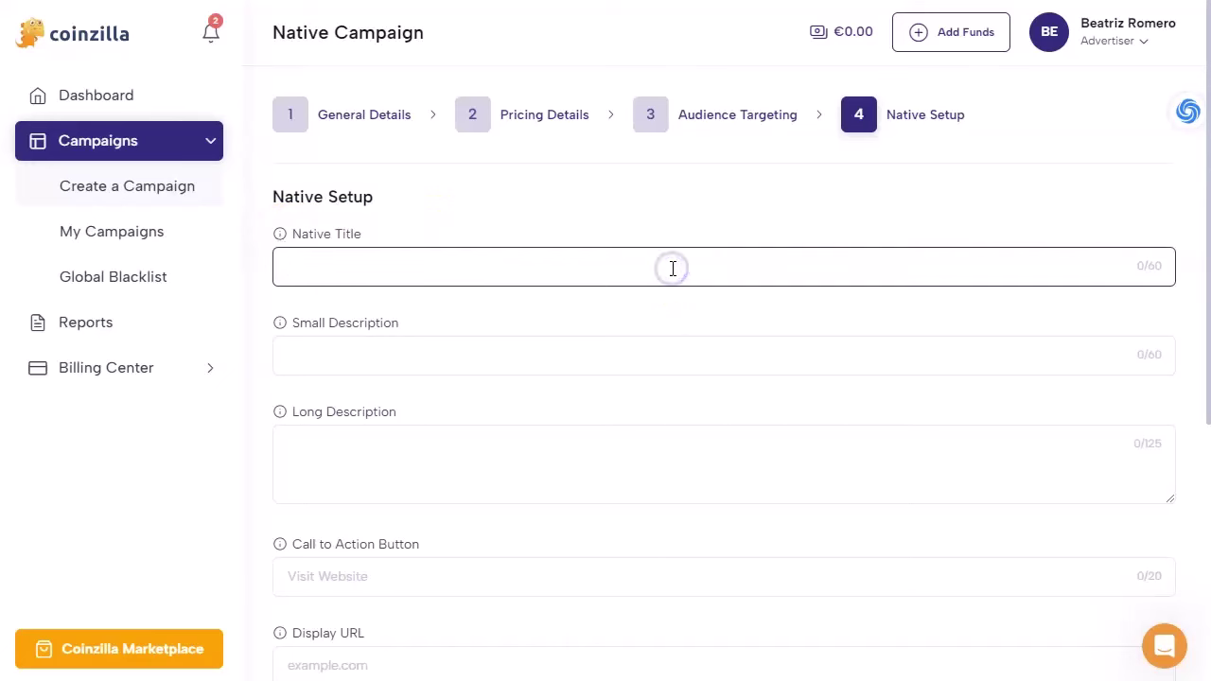
{"action": "type", "text": "Cómo invertir en acciones o cripto para principiantes con po"}
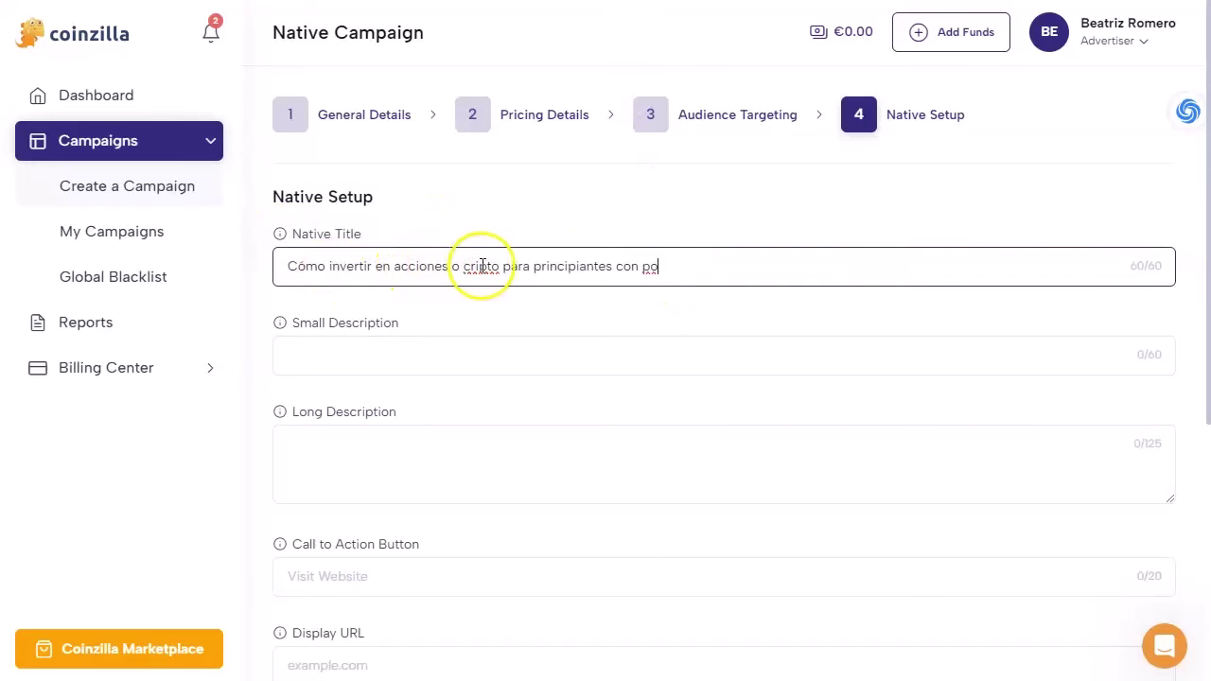
{"action": "left_click", "coordinate": [617, 268]}
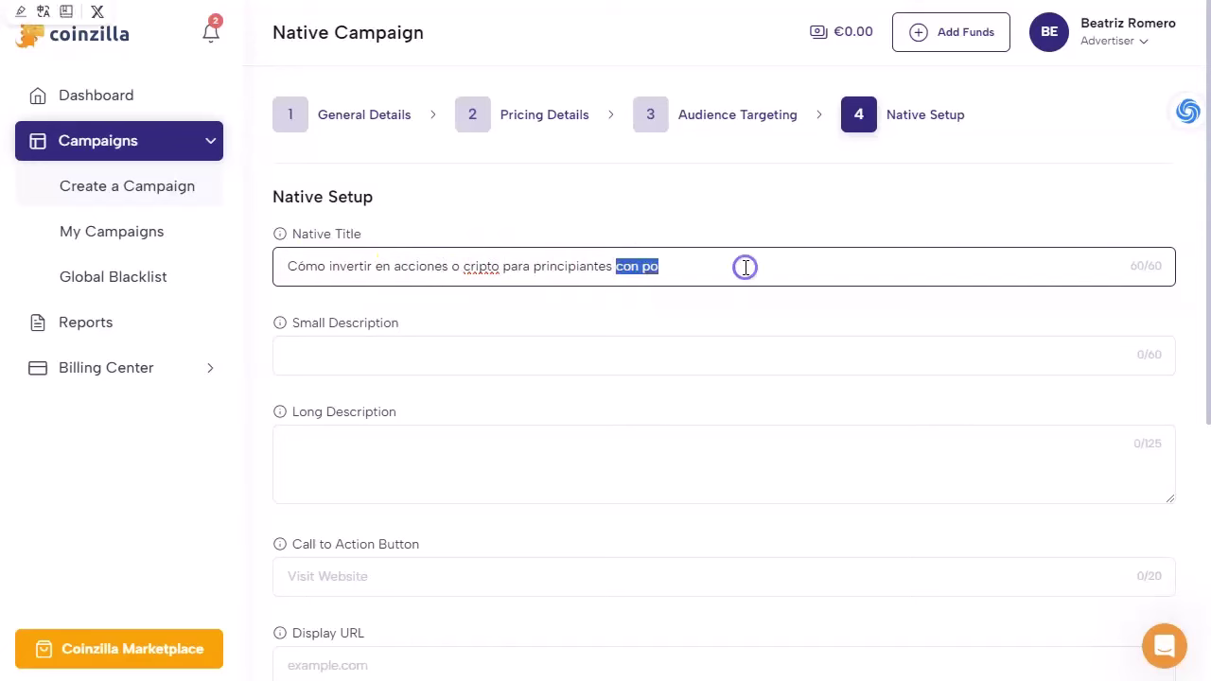
{"action": "key", "text": "BackSpace"}
{"action": "key", "text": "BackSpace"}
Enter the small description "WhiteBIT ofrece un conjunto completo de herramientas" and extend it with "que permiten la compra, venta e intercambio de cripto" for the long one
{"action": "left_click", "coordinate": [392, 354]}
{"action": "key", "text": "ctrl+v"}
{"action": "key", "text": "Tab"}
{"action": "key", "text": "ctrl+v"}
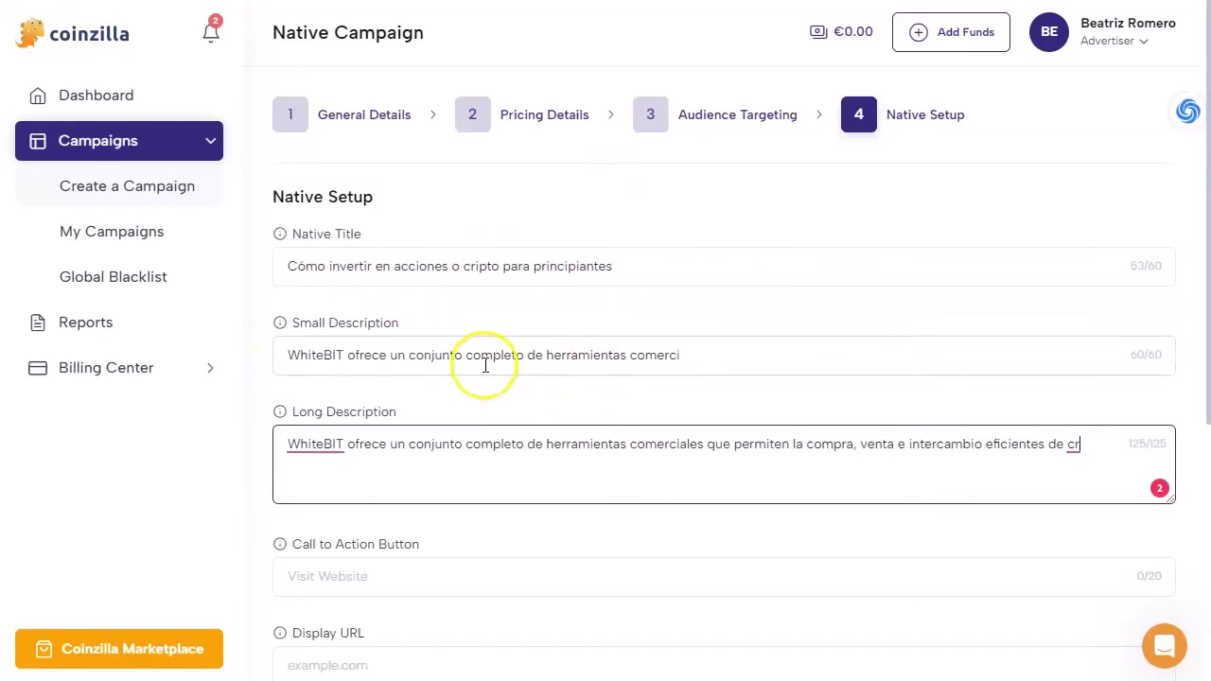
{"action": "left_click", "coordinate": [546, 356]}
Set the call to action button text to "Tradea Hoy Mismo"
{"action": "left_click", "coordinate": [383, 387]}
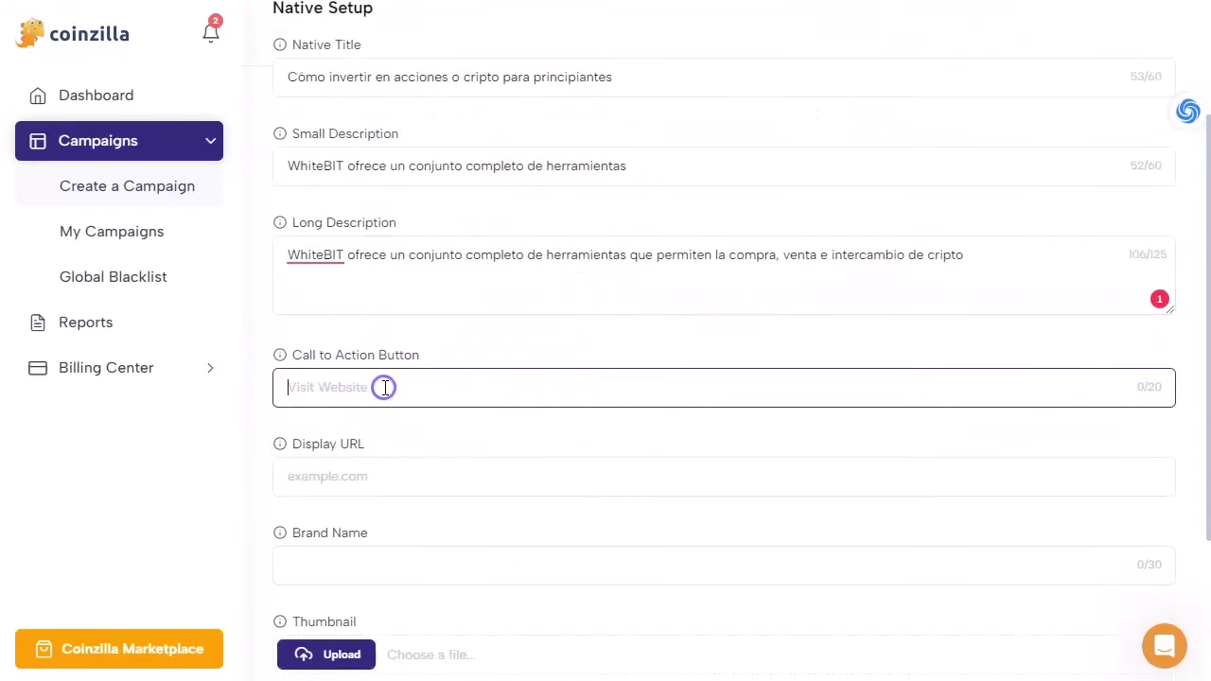
{"action": "type", "text": "Tradea hgo"}
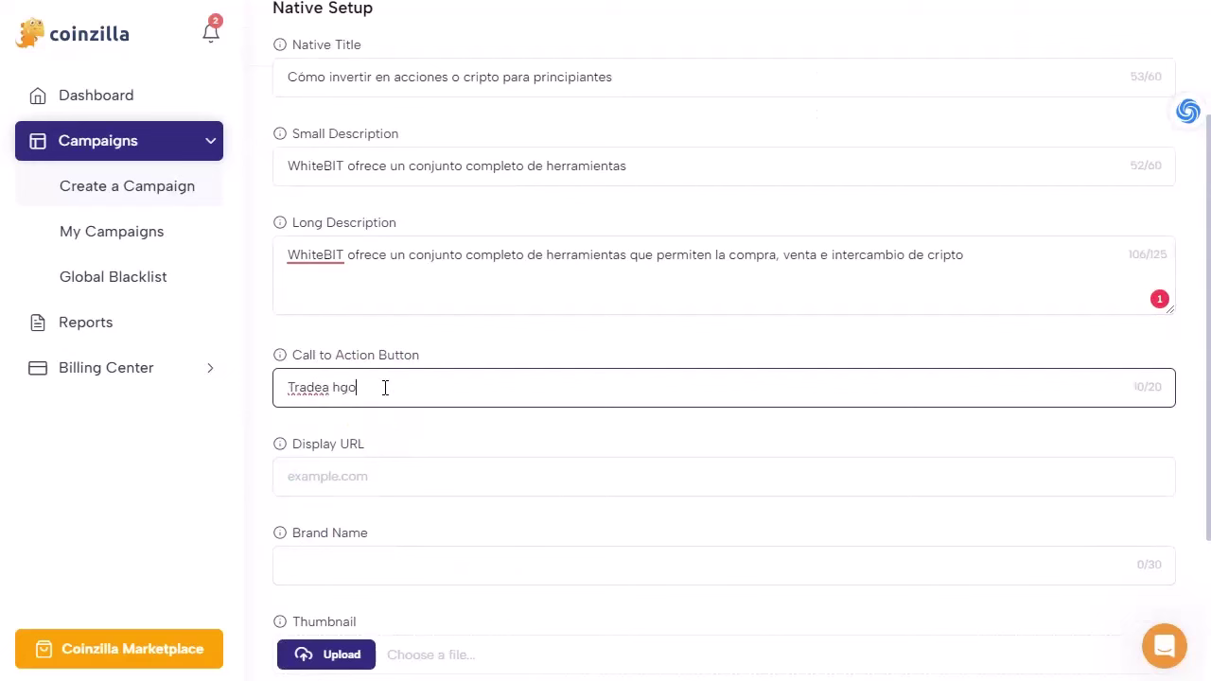
{"action": "key", "text": "BackSpace"}
{"action": "key", "text": "BackSpace"}
{"action": "key", "text": "BackSpace"}
{"action": "type", "text": "Hoy Mismo"}
Fill the display URL with the copied text "Tradea Hoy Mismo" and submit the form
{"action": "left_click", "coordinate": [376, 475]}
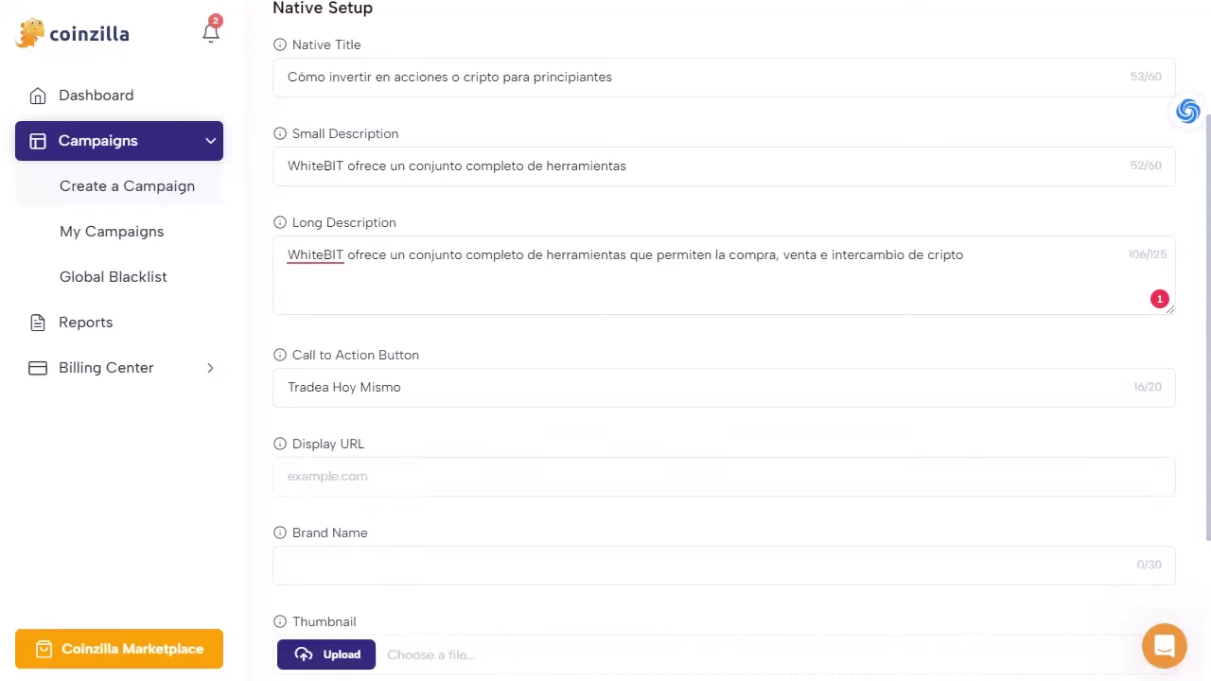
{"action": "key", "text": "alt+Tab"}
{"action": "left_click_drag", "start_coordinate": [164, 240], "coordinate": [527, 248]}
{"action": "key", "text": "ctrl+c"}
{"action": "key", "text": "alt+Tab"}
{"action": "key", "text": "ctrl+v"}
{"action": "key", "text": "Return"}
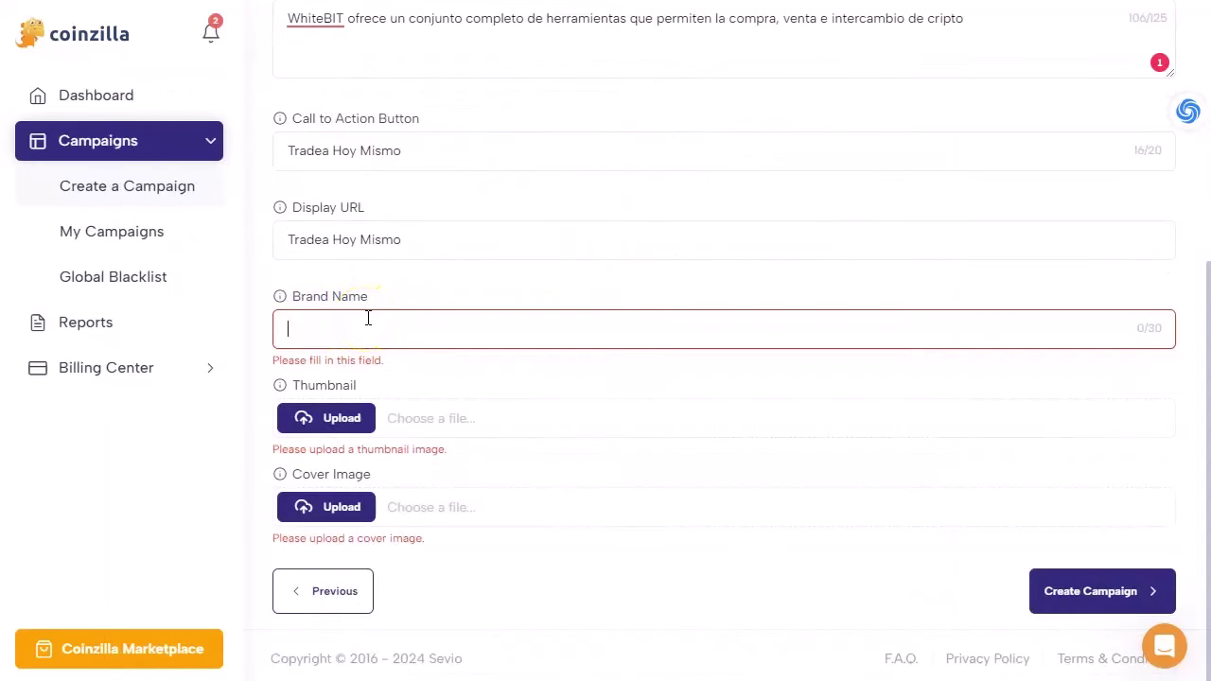
Enter Trading as the brand name and try to create the native campaign without thumbnail and cover images
{"action": "type", "text": "Trading"}
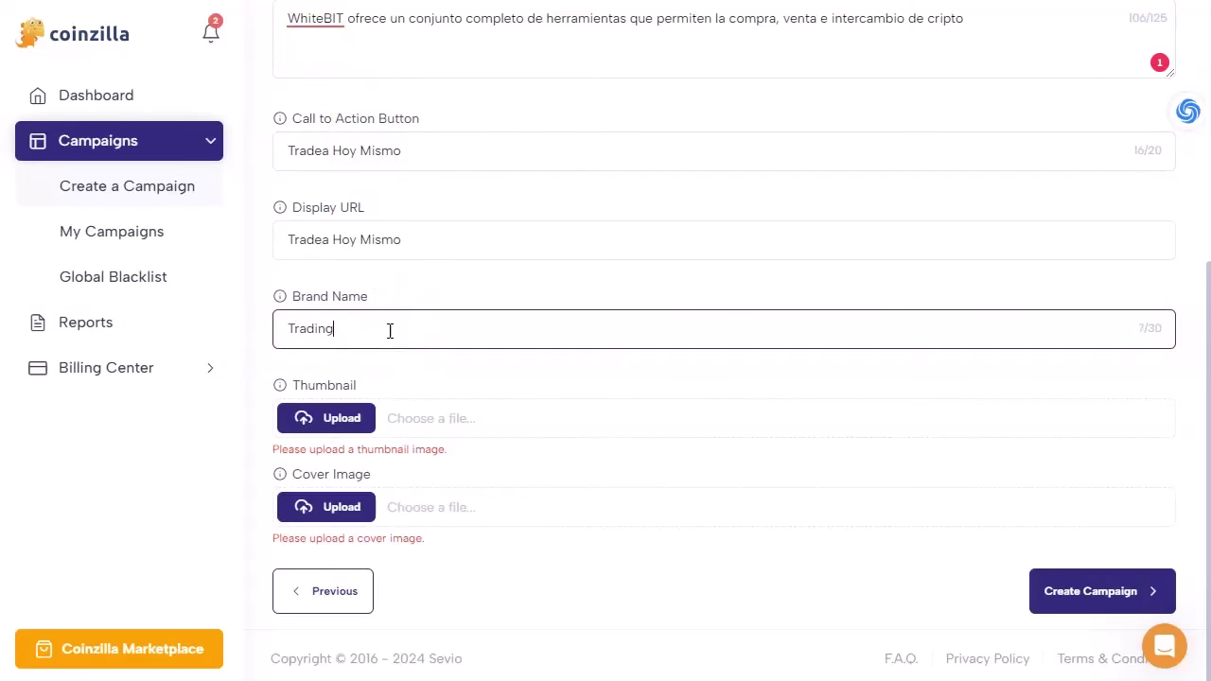
{"action": "left_click", "coordinate": [332, 445]}
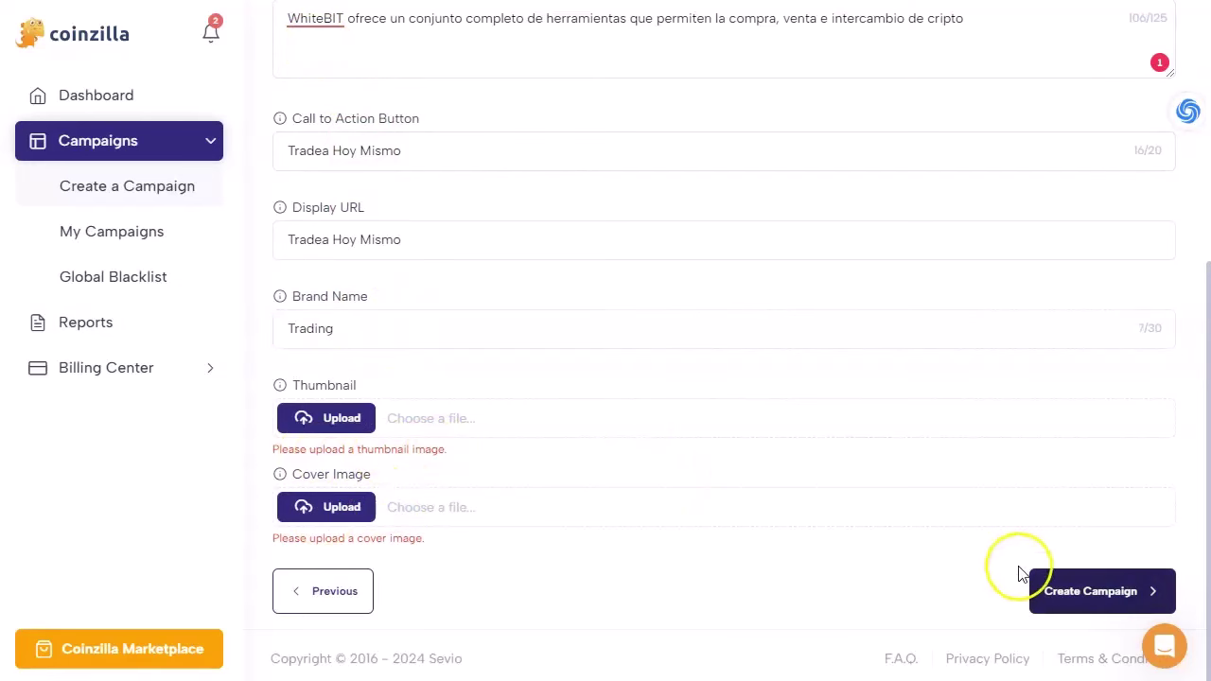
{"action": "left_click", "coordinate": [1112, 578]}
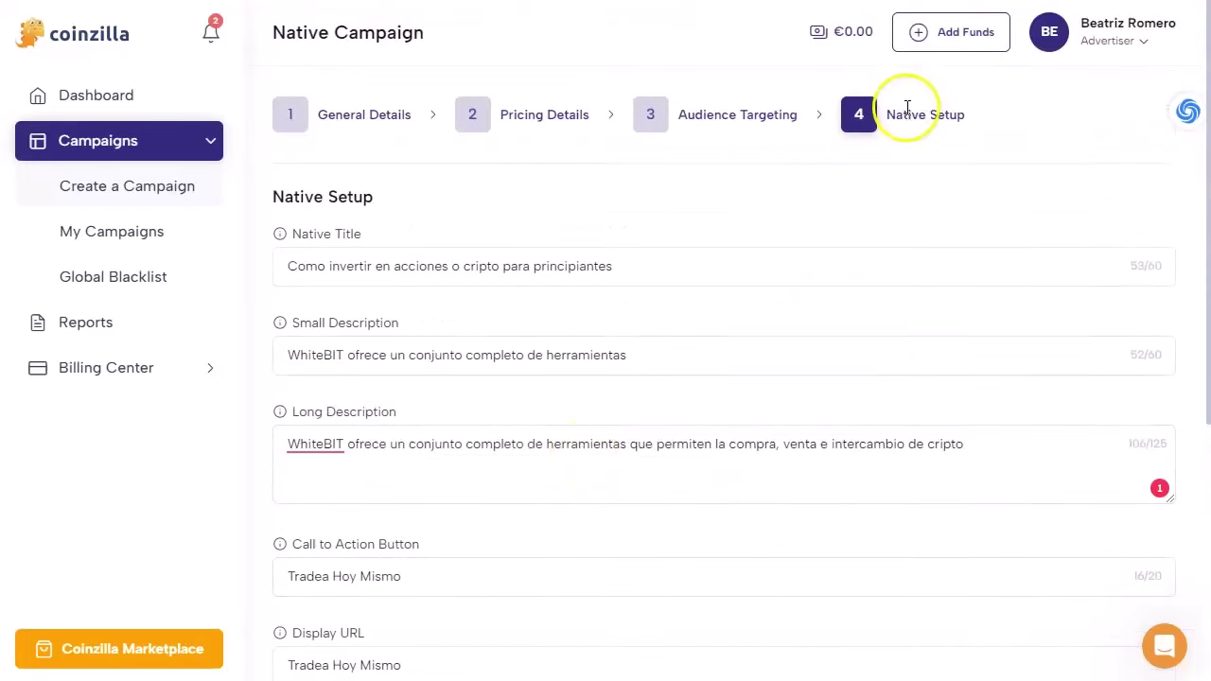
{"action": "scroll", "coordinate": [811, 343], "scroll_direction": "down", "scroll_amount": 5}
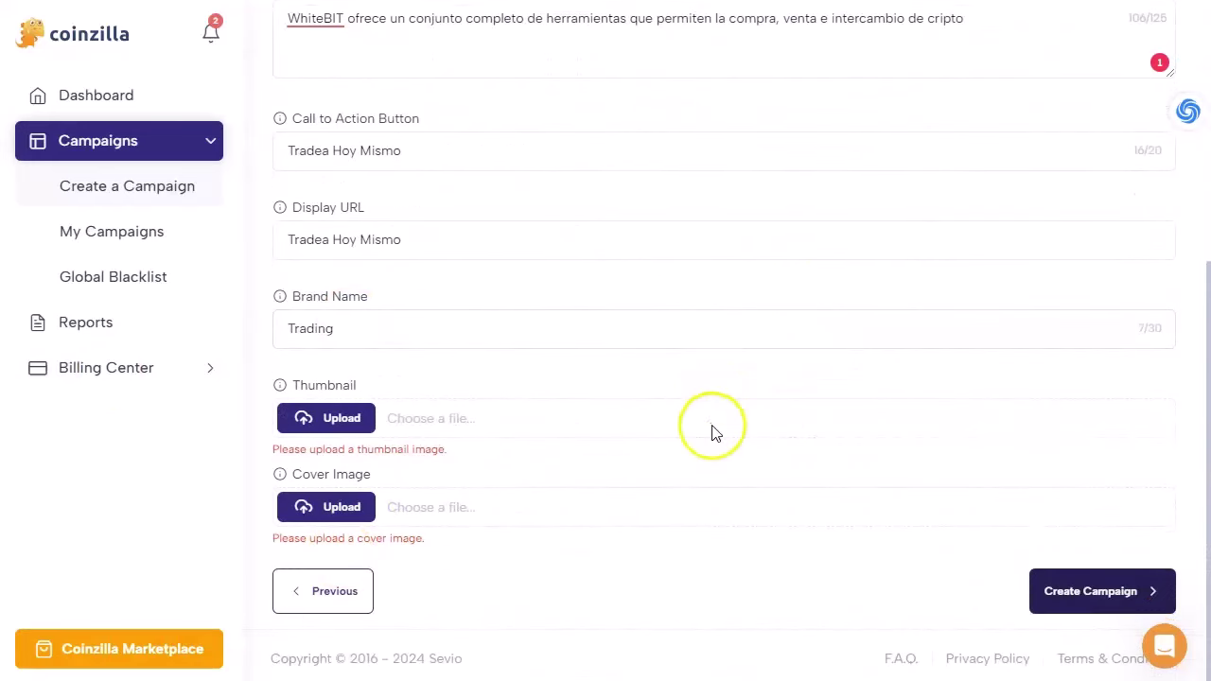
Look over the categories, filters and article listings in the Coinzilla Marketplace
{"action": "scroll", "coordinate": [716, 432], "scroll_direction": "up", "scroll_amount": 3}
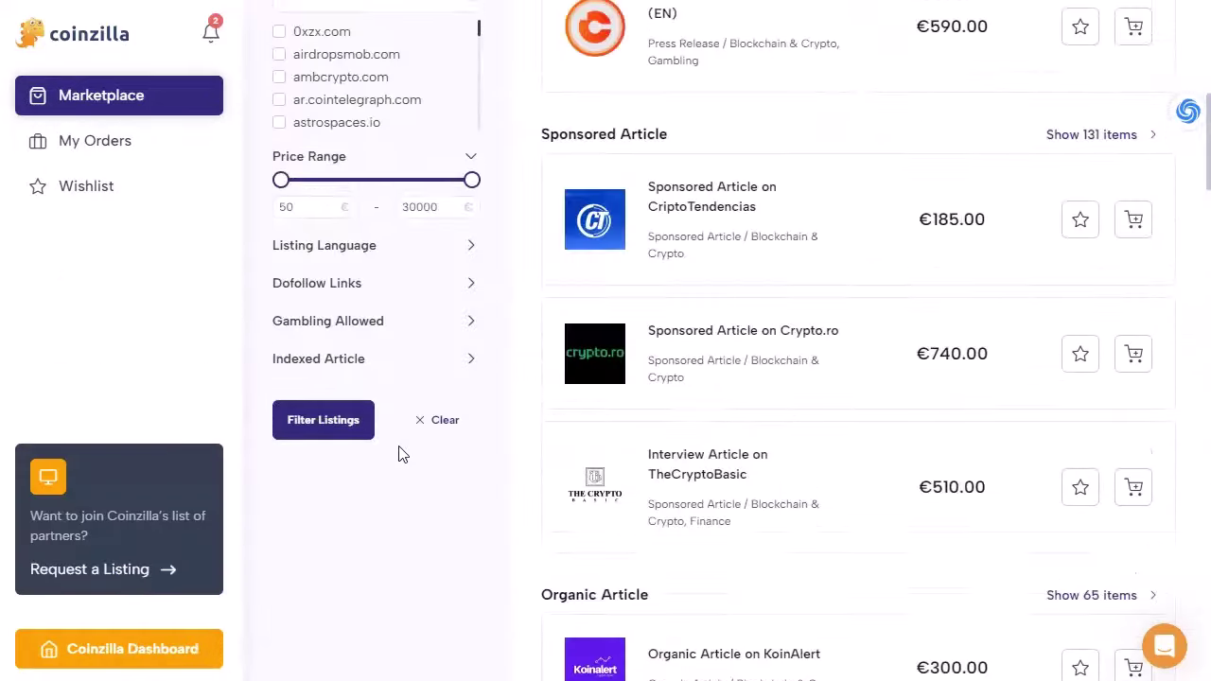
{"action": "scroll", "coordinate": [400, 451], "scroll_direction": "up", "scroll_amount": 8}
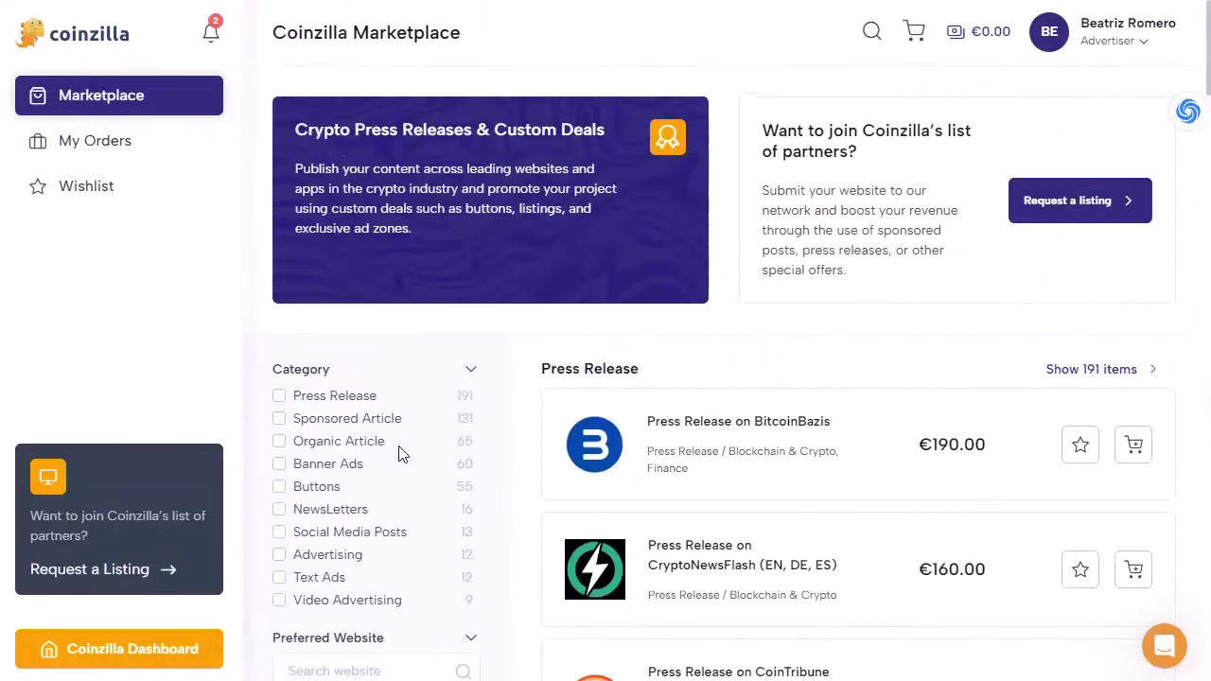
{"action": "left_click", "coordinate": [398, 389]}
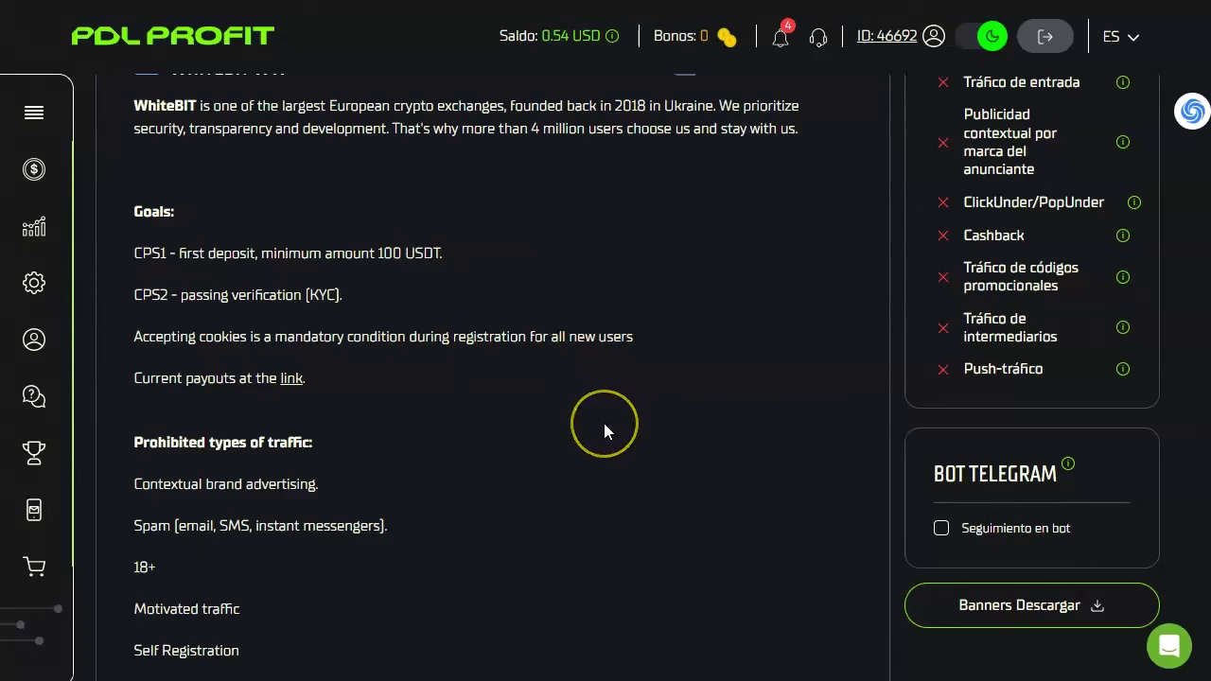
Review the Whitebit WW offer page in PDL Profit, including its access notice, statistics, goals and prohibited traffic types
{"action": "left_click", "coordinate": [563, 452]}
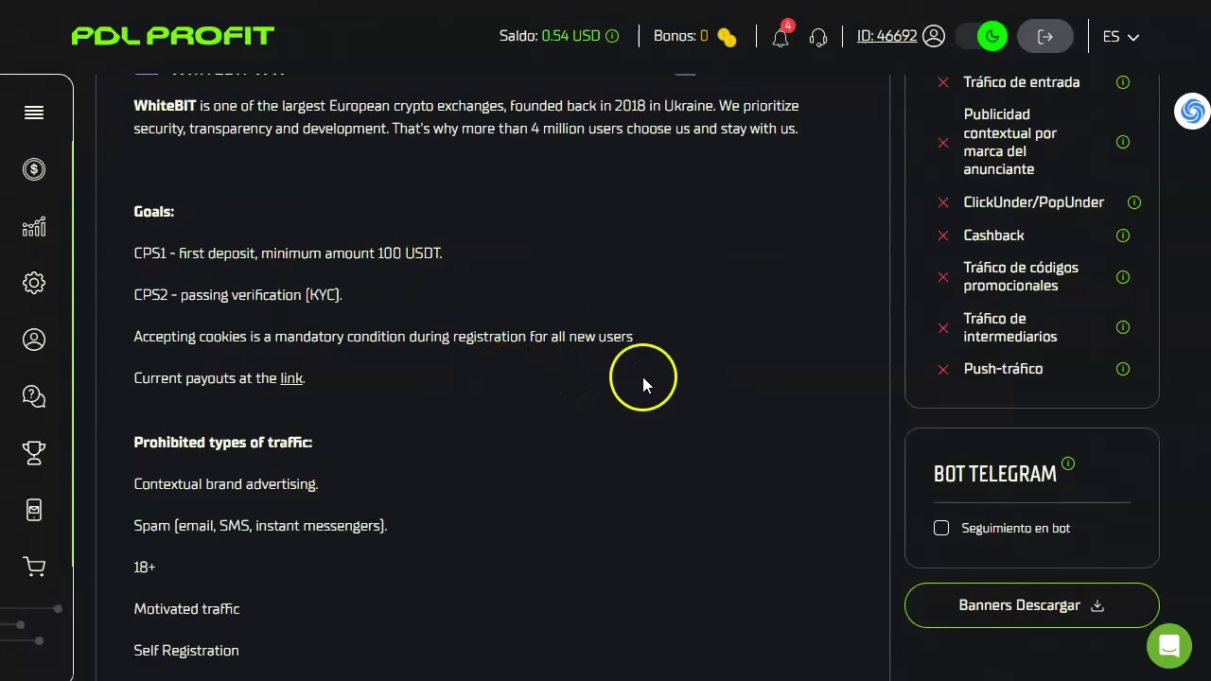
{"action": "scroll", "coordinate": [642, 377], "scroll_direction": "up", "scroll_amount": 10}
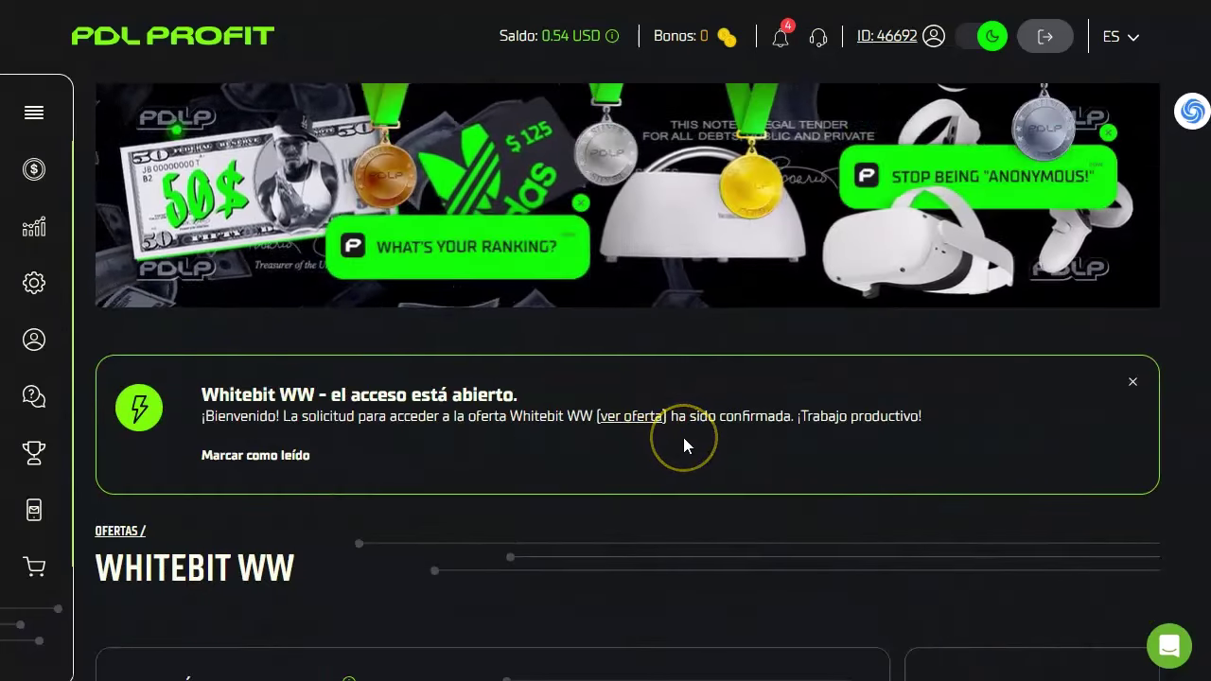
{"action": "scroll", "coordinate": [417, 423], "scroll_direction": "down", "scroll_amount": 3}
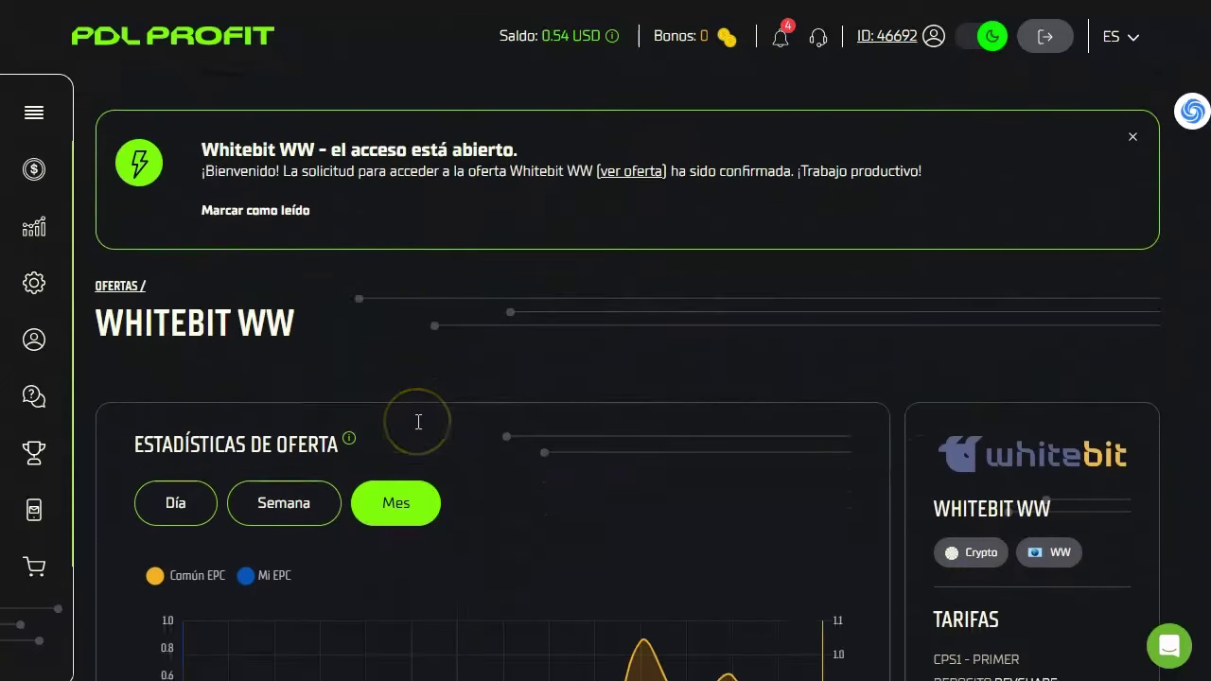
{"action": "scroll", "coordinate": [418, 422], "scroll_direction": "down", "scroll_amount": 12}
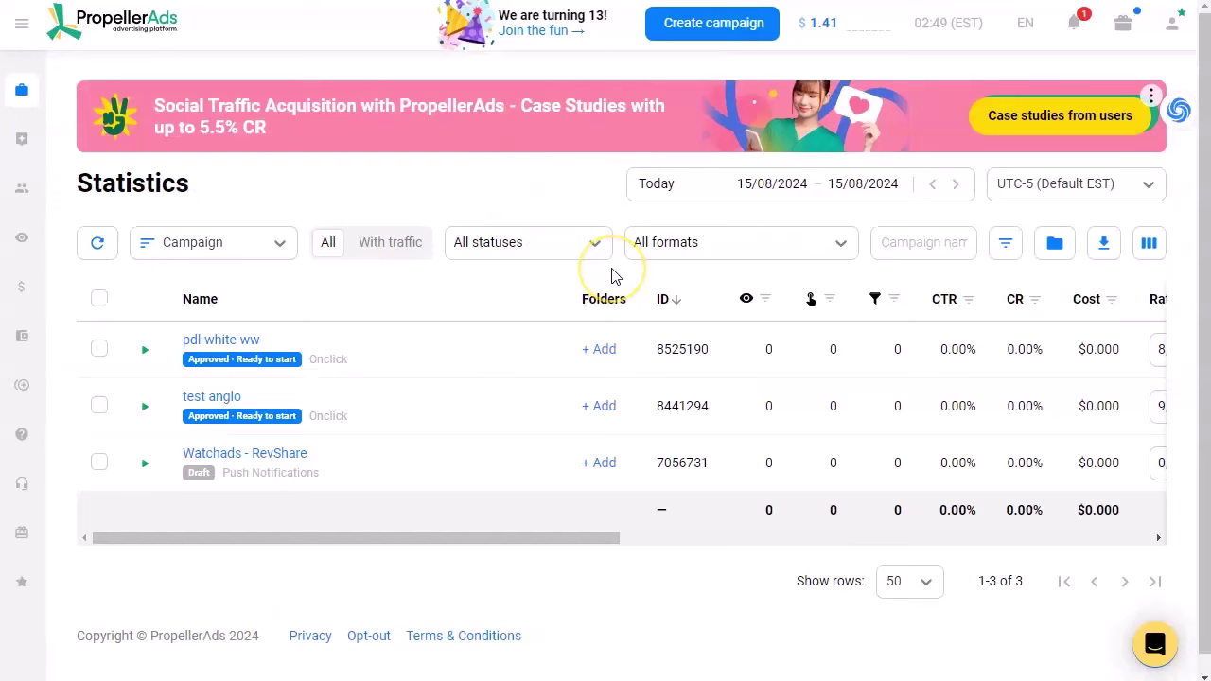
Check the approval status of the pdl-white-ww campaign in the PropellerAds statistics
{"action": "mouse_move", "coordinate": [210, 364]}
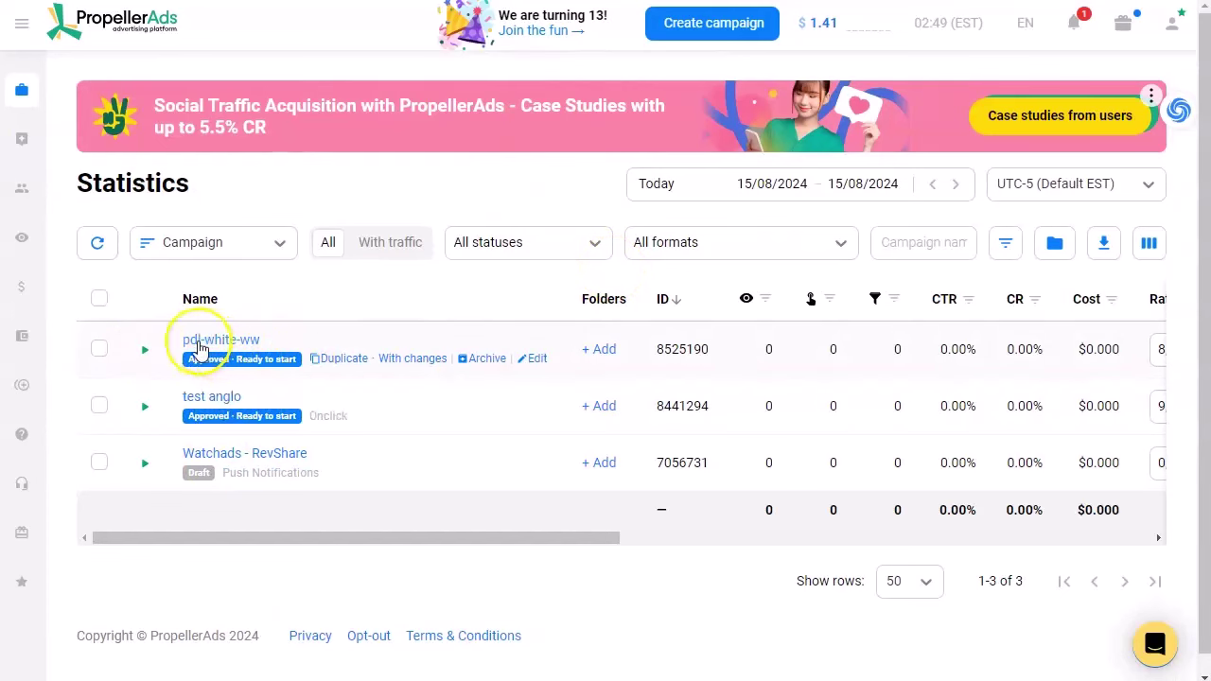
{"action": "mouse_move", "coordinate": [256, 354]}
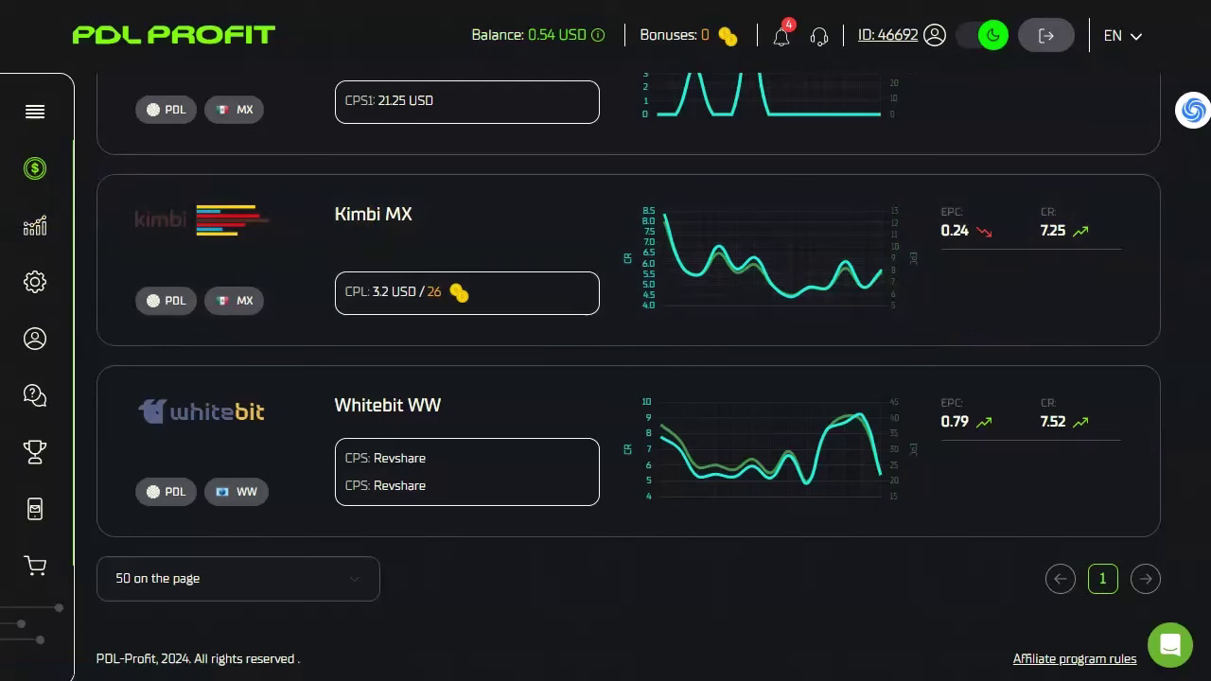
Look back through the My offers list in PDL Profit and open the general offers page
{"action": "scroll", "coordinate": [223, 333], "scroll_direction": "up", "scroll_amount": 3}
{"action": "scroll", "coordinate": [222, 333], "scroll_direction": "up", "scroll_amount": 5}
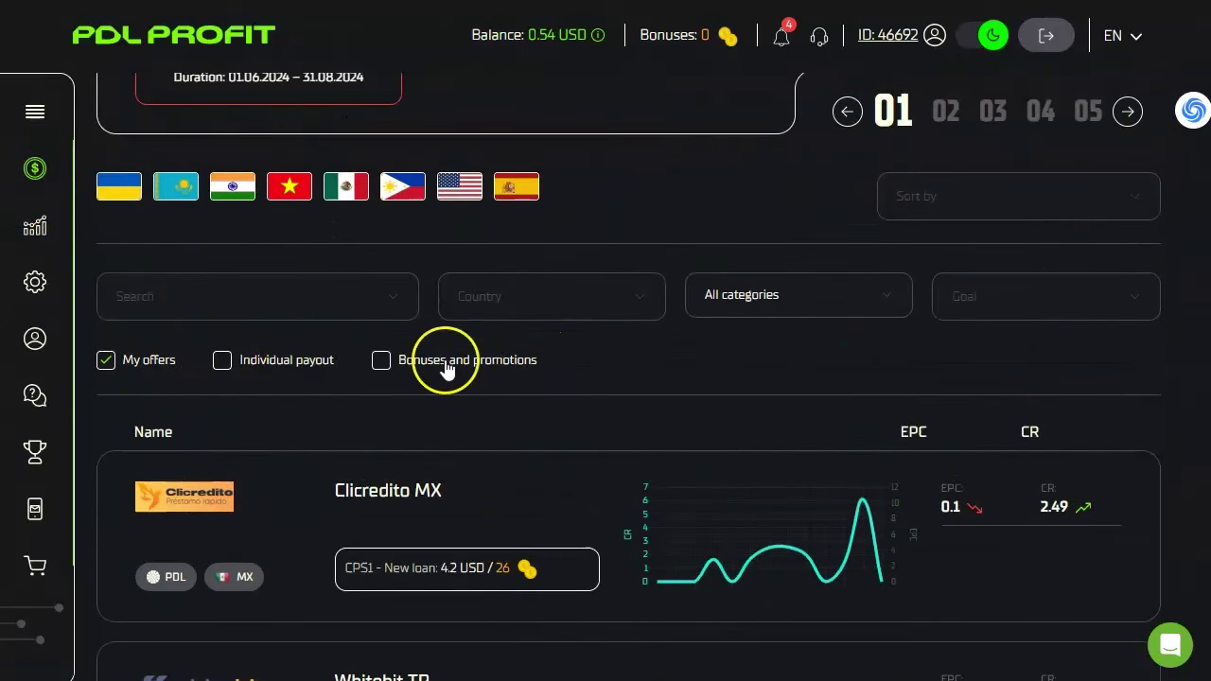
{"action": "left_click", "coordinate": [52, 183]}
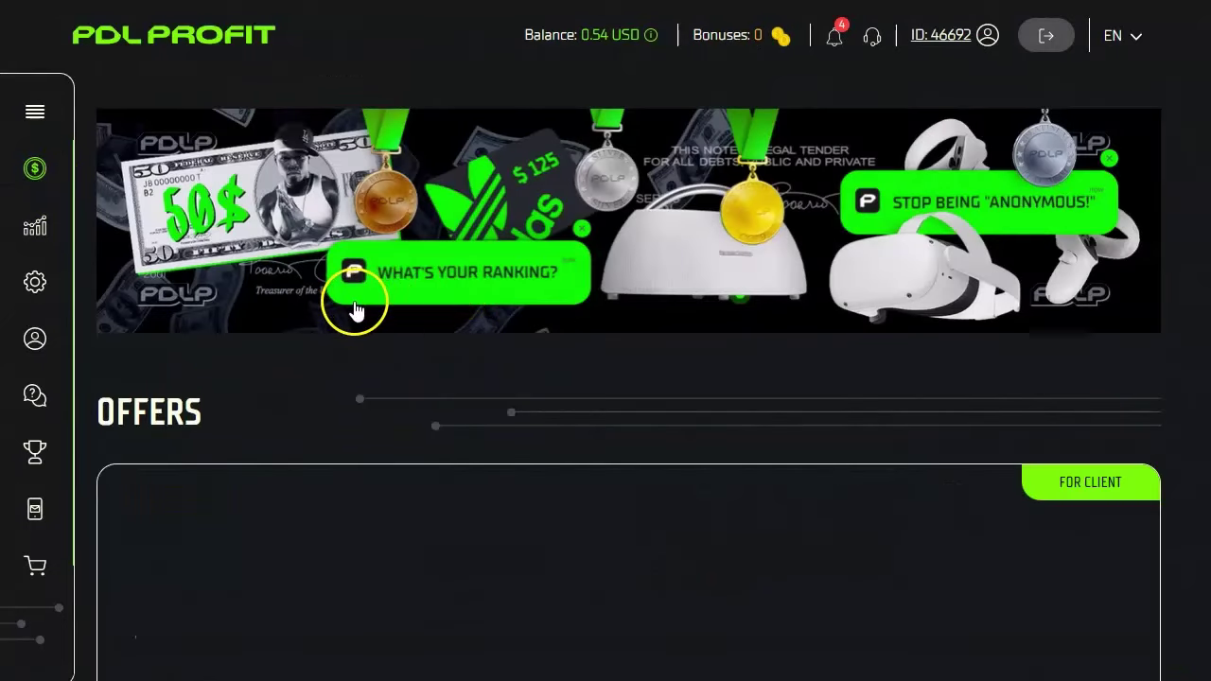
Look through the general offers list, comparing each offer's country, payout terms, EPC and CR down to Whitebit WW
{"action": "scroll", "coordinate": [491, 459], "scroll_direction": "down", "scroll_amount": 15}
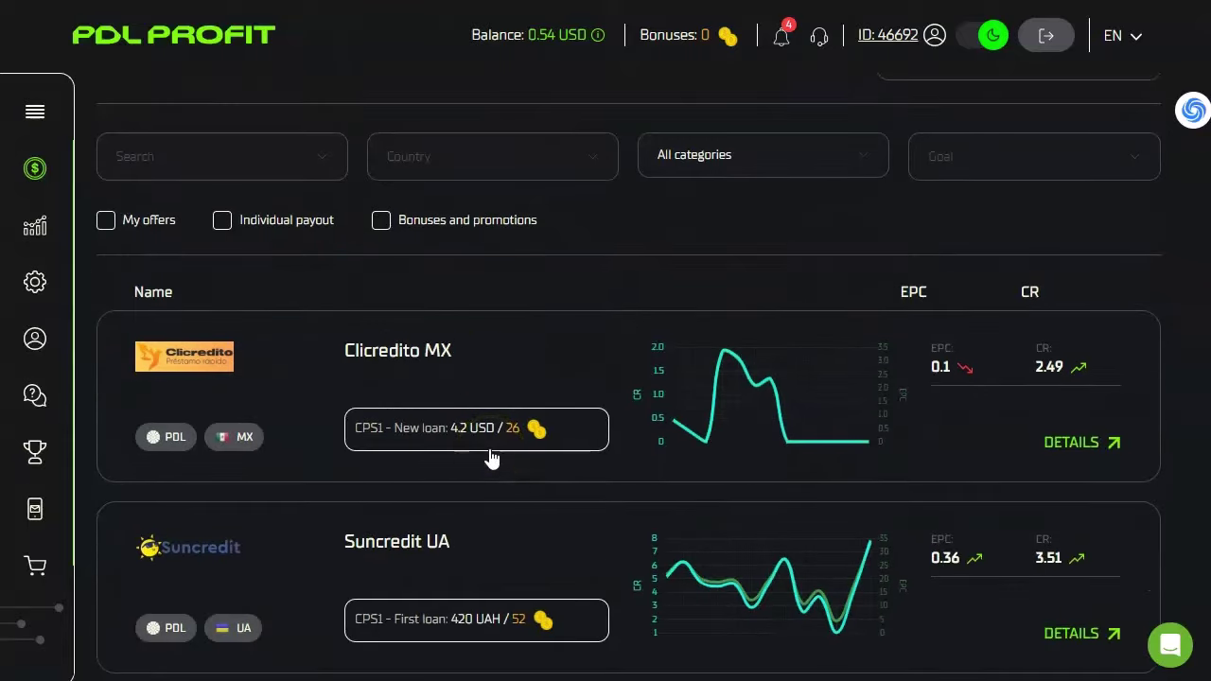
{"action": "scroll", "coordinate": [303, 452], "scroll_direction": "up", "scroll_amount": 1}
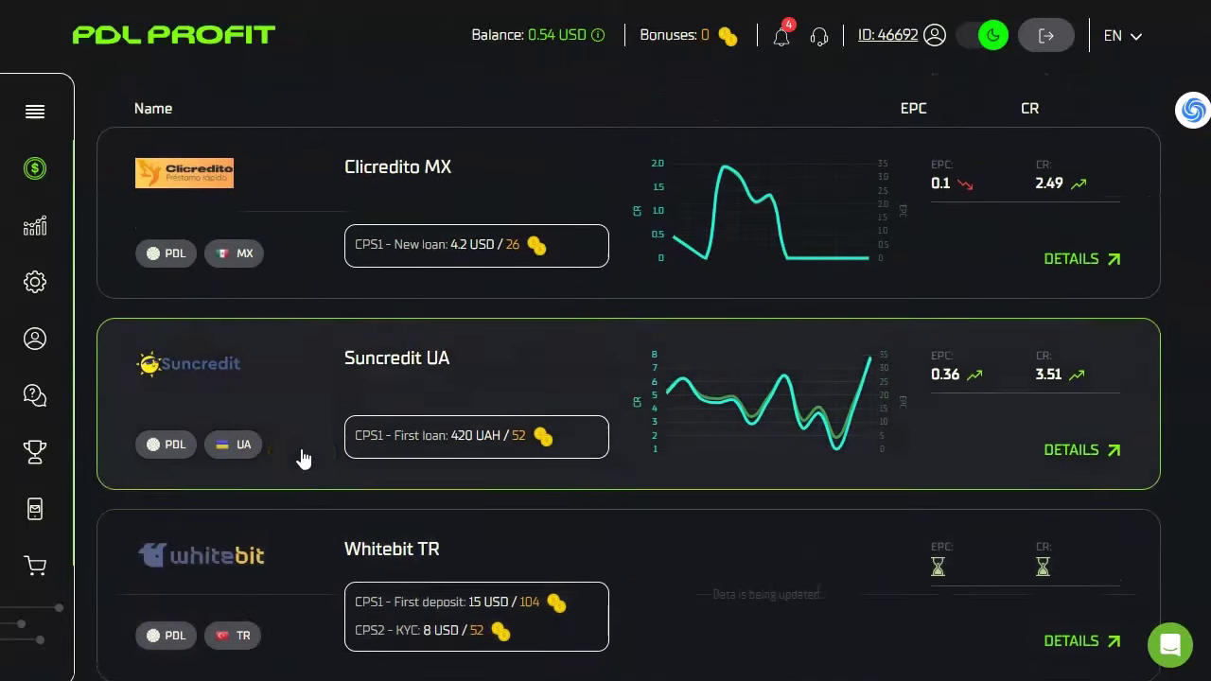
{"action": "scroll", "coordinate": [303, 397], "scroll_direction": "down", "scroll_amount": 6}
{"action": "scroll", "coordinate": [304, 329], "scroll_direction": "down", "scroll_amount": 10}
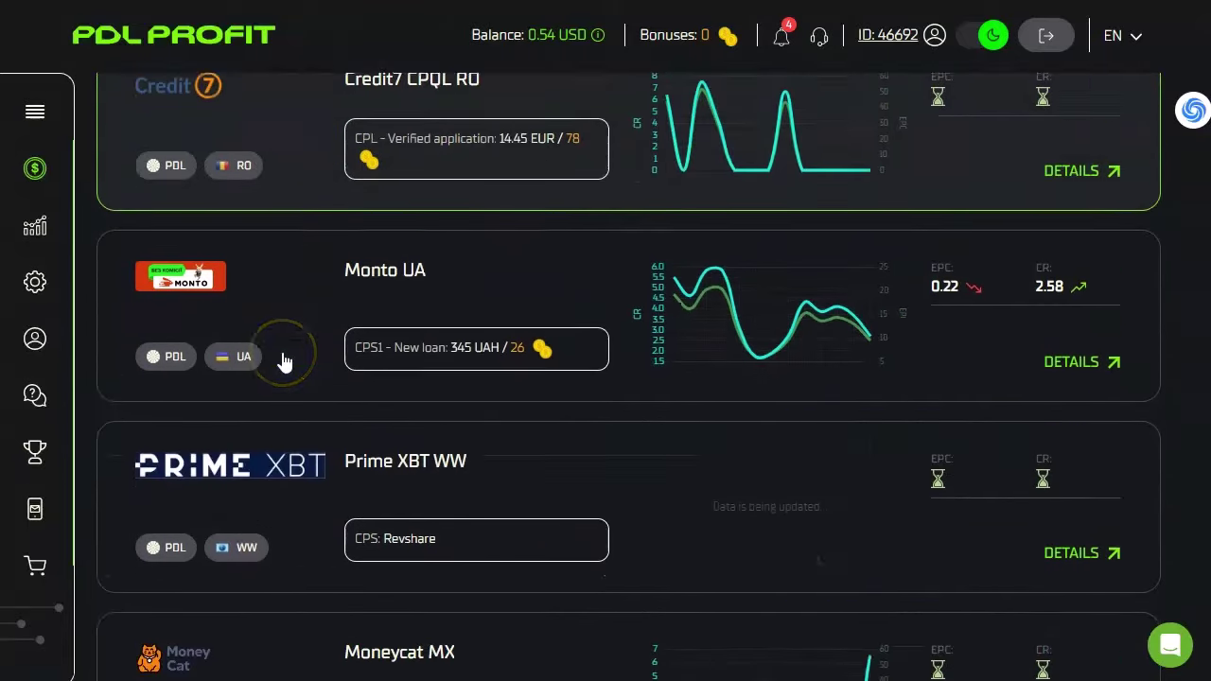
{"action": "scroll", "coordinate": [284, 369], "scroll_direction": "down", "scroll_amount": 5}
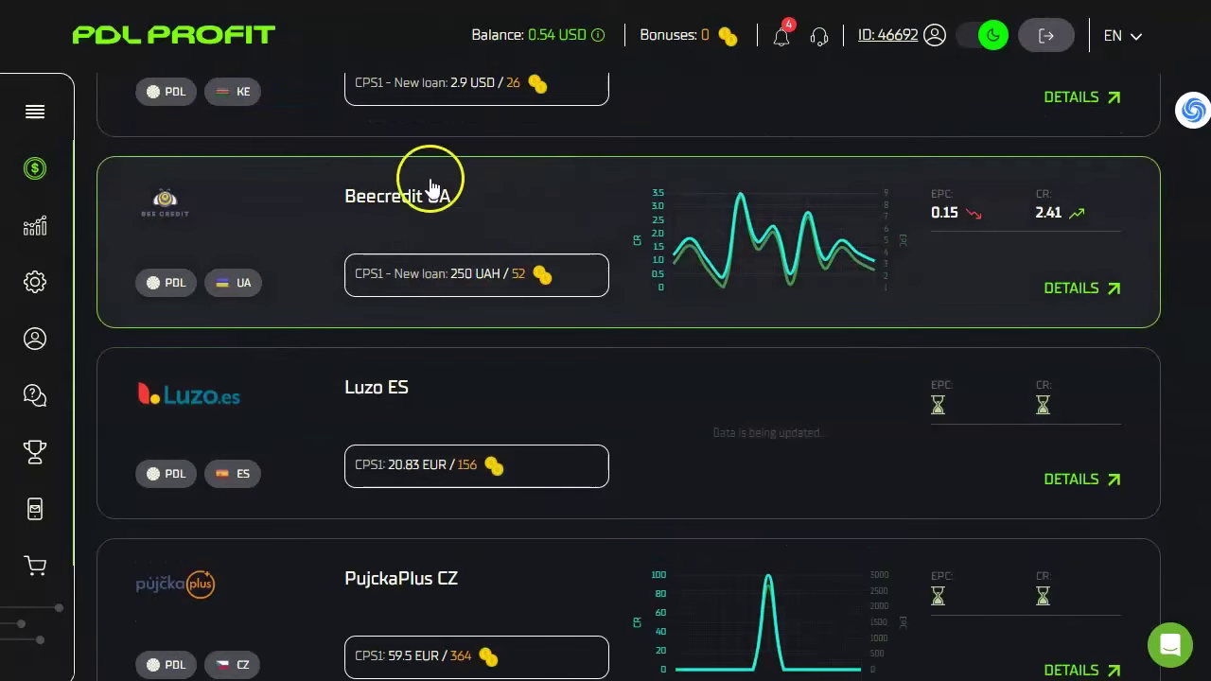
{"action": "scroll", "coordinate": [527, 381], "scroll_direction": "down", "scroll_amount": 3}
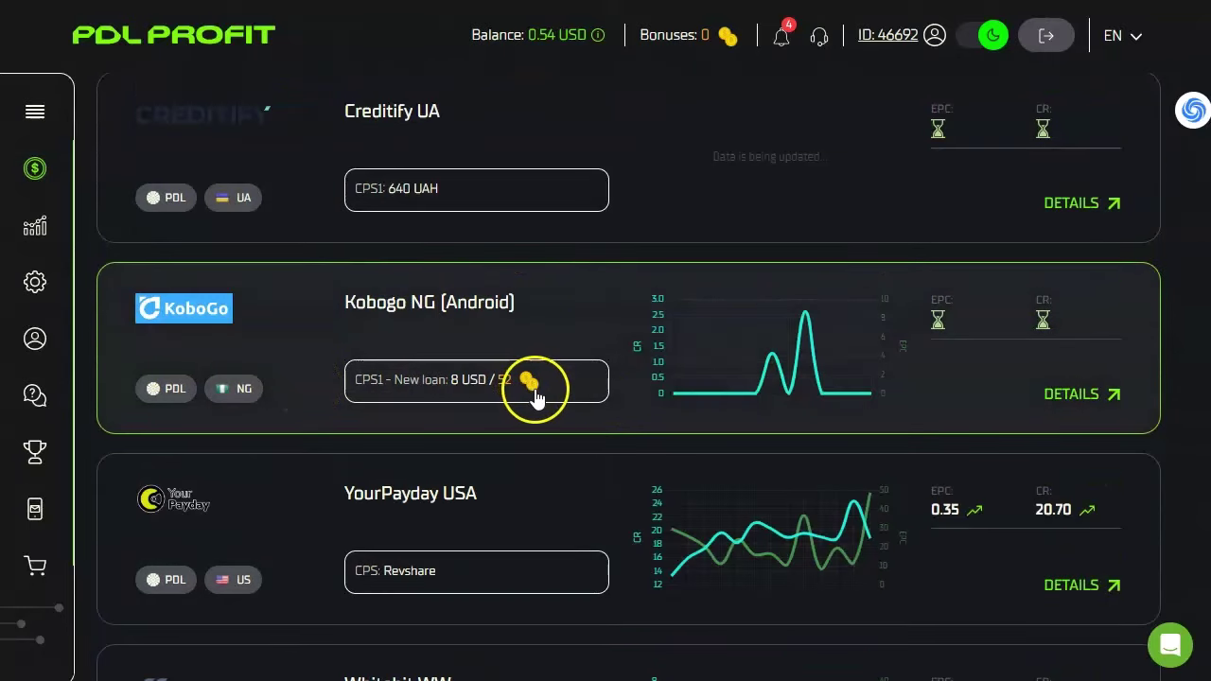
{"action": "scroll", "coordinate": [404, 393], "scroll_direction": "down", "scroll_amount": 2}
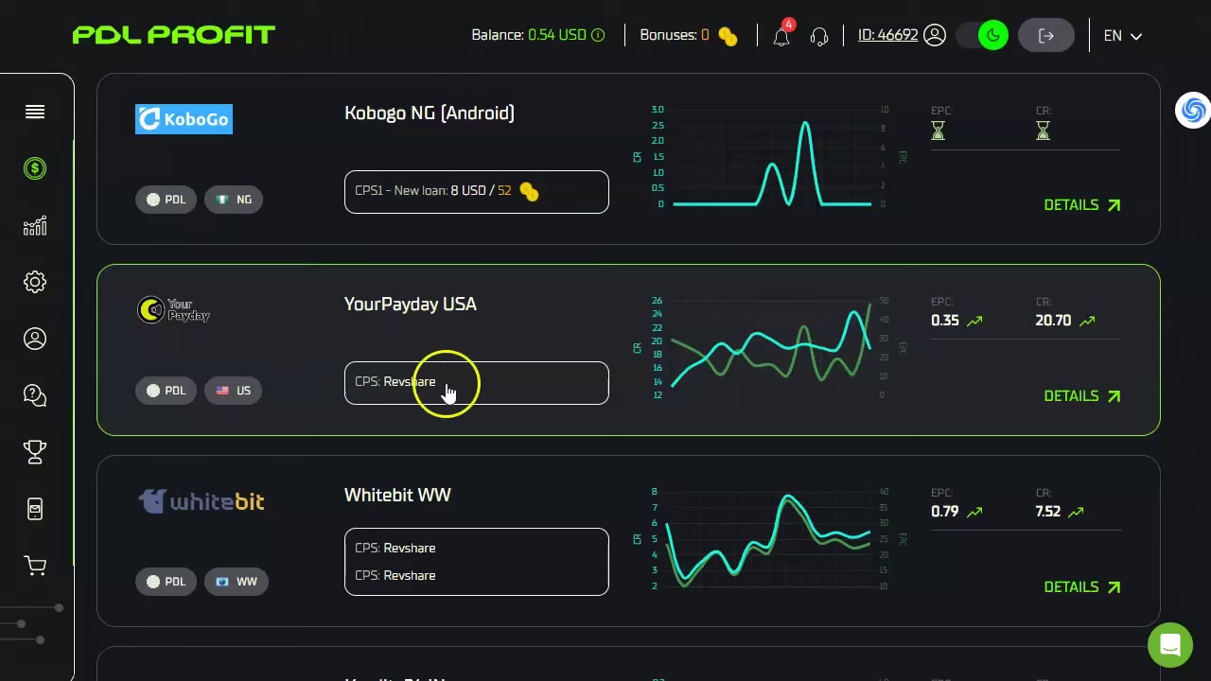